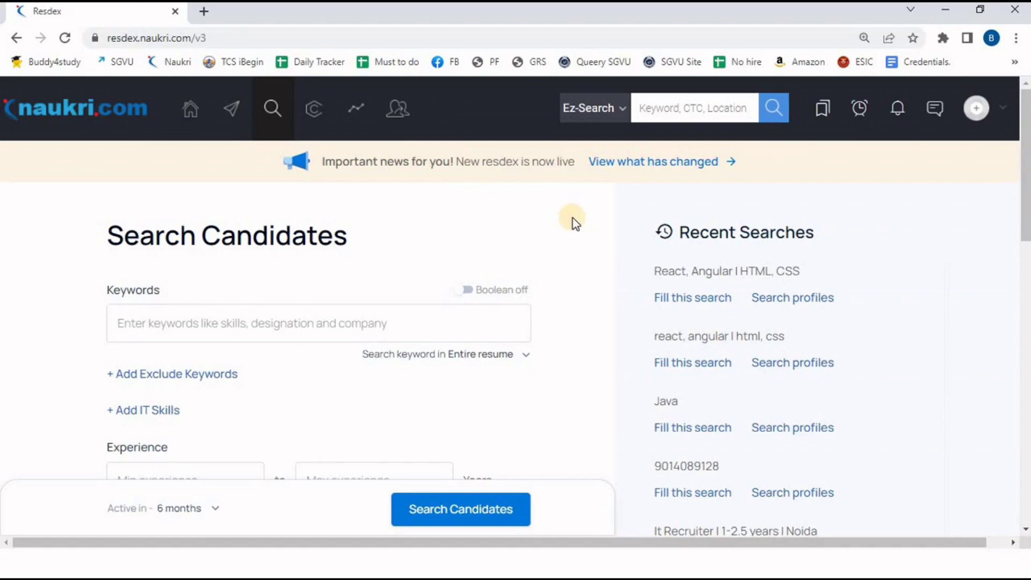
Switch to the JAVA DEVELOPER document in Word and examine the Front end Developer experience, location and skill requirements
{"action": "mouse_move", "coordinate": [1024, 150]}
{"action": "left_mouse_down"}
{"action": "mouse_move", "coordinate": [1025, 199]}
{"action": "mouse_move", "coordinate": [1023, 157]}
{"action": "left_mouse_up"}
{"action": "key", "text": "alt+Tab"}
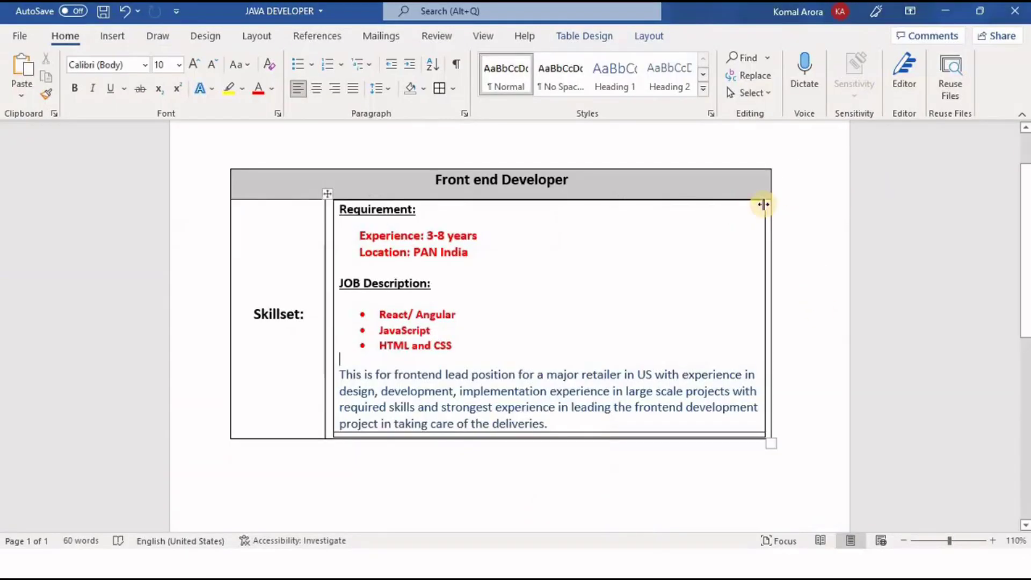
{"action": "left_click", "coordinate": [593, 180]}
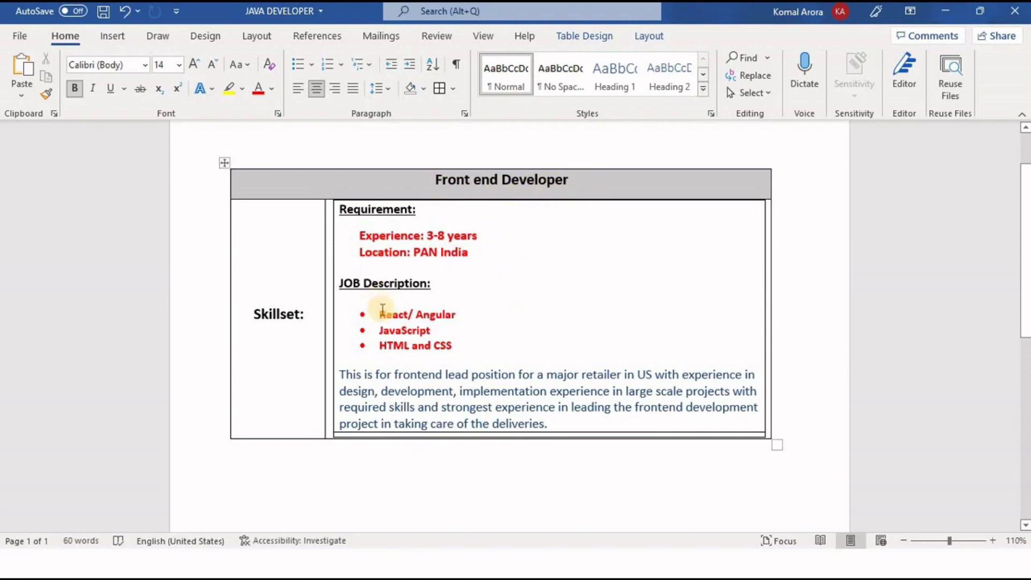
{"action": "left_click_drag", "start_coordinate": [380, 313], "coordinate": [428, 333]}
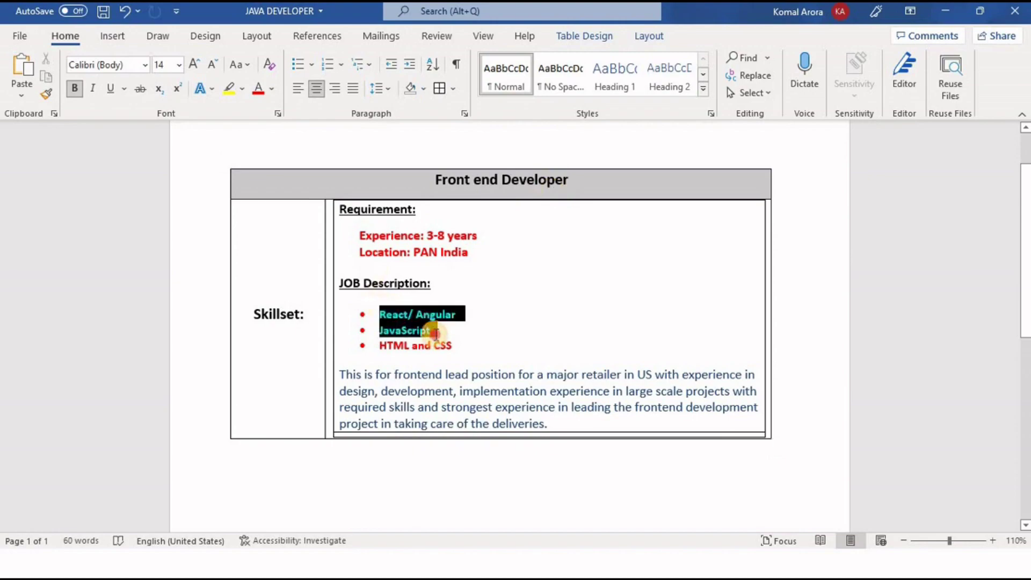
{"action": "left_click", "coordinate": [438, 363]}
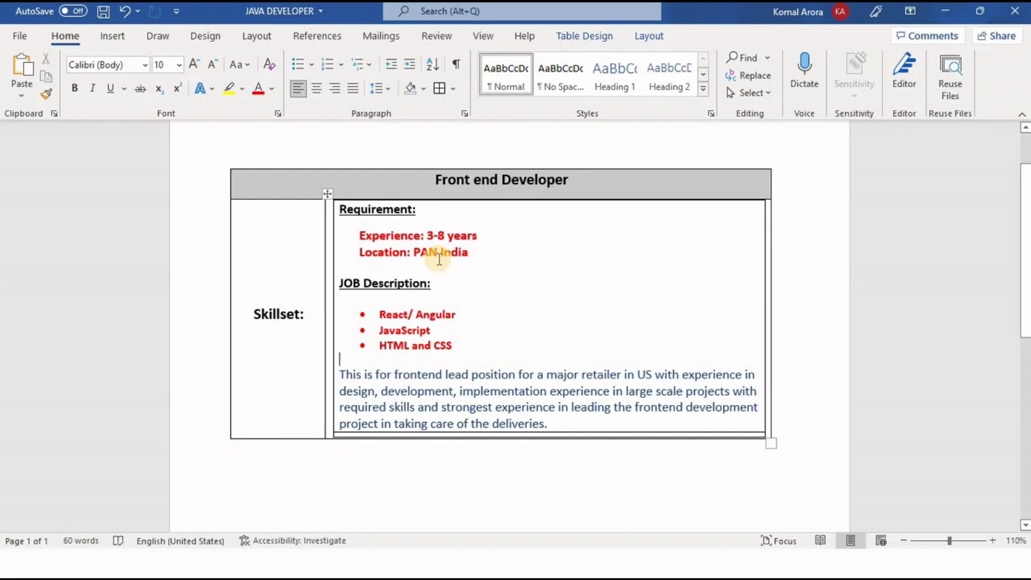
Switch back to Resdex in the browser and add HTML and CSS as candidate search keywords
{"action": "key", "text": "alt+Tab"}
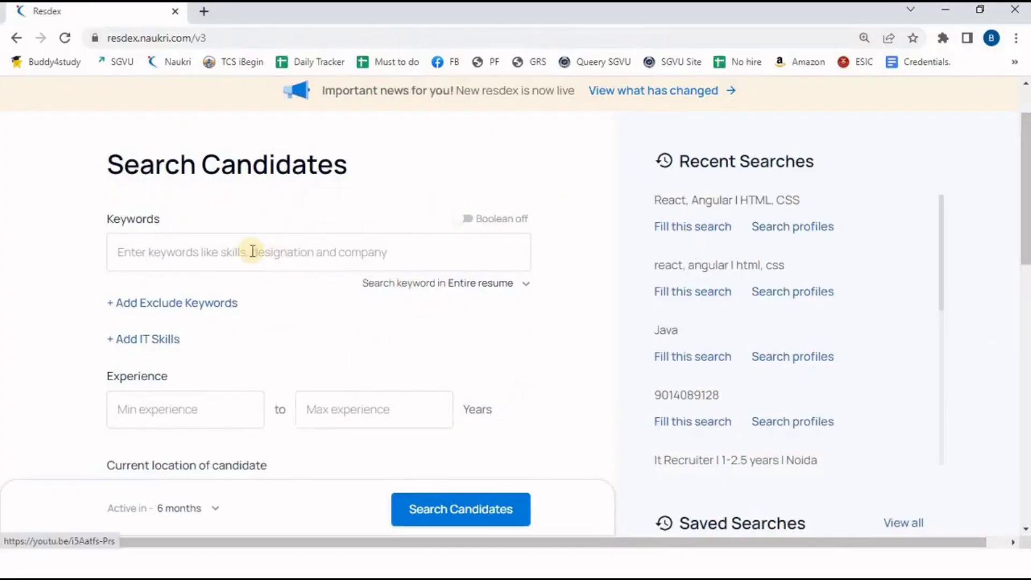
{"action": "left_click", "coordinate": [252, 251]}
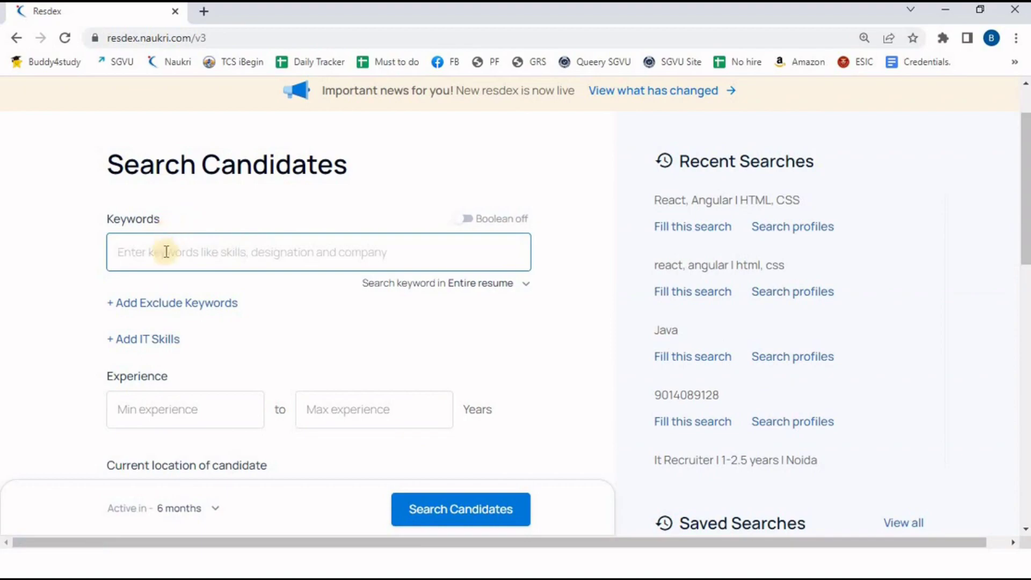
{"action": "type", "text": "HTML"}
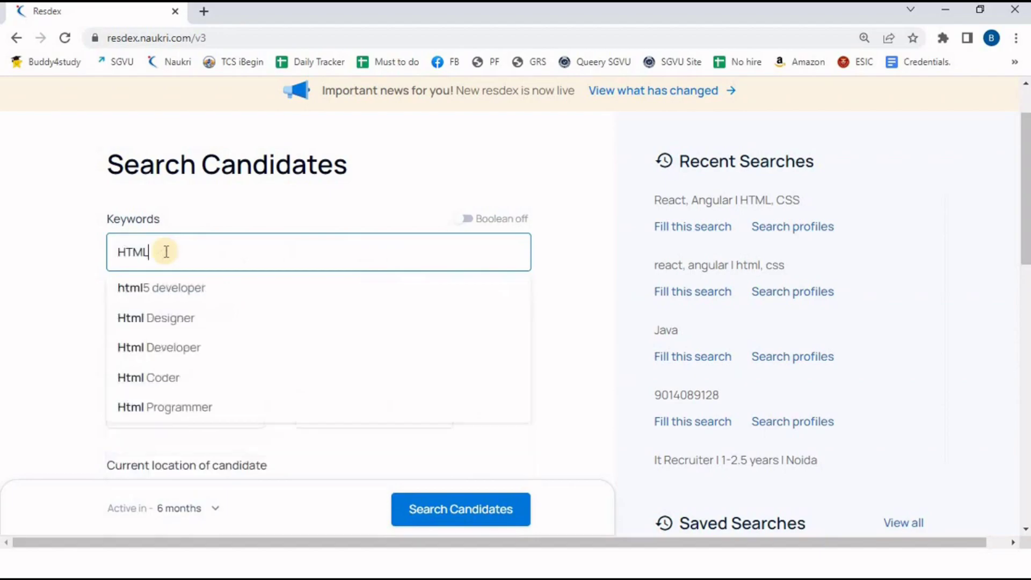
{"action": "key", "text": "Return"}
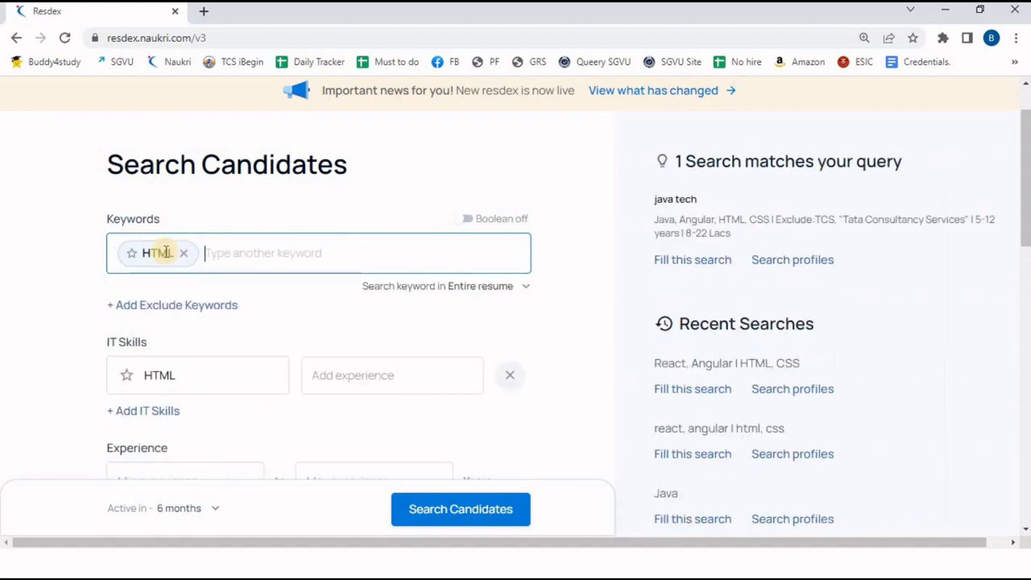
{"action": "type", "text": "CSS"}
{"action": "key", "text": "Return"}
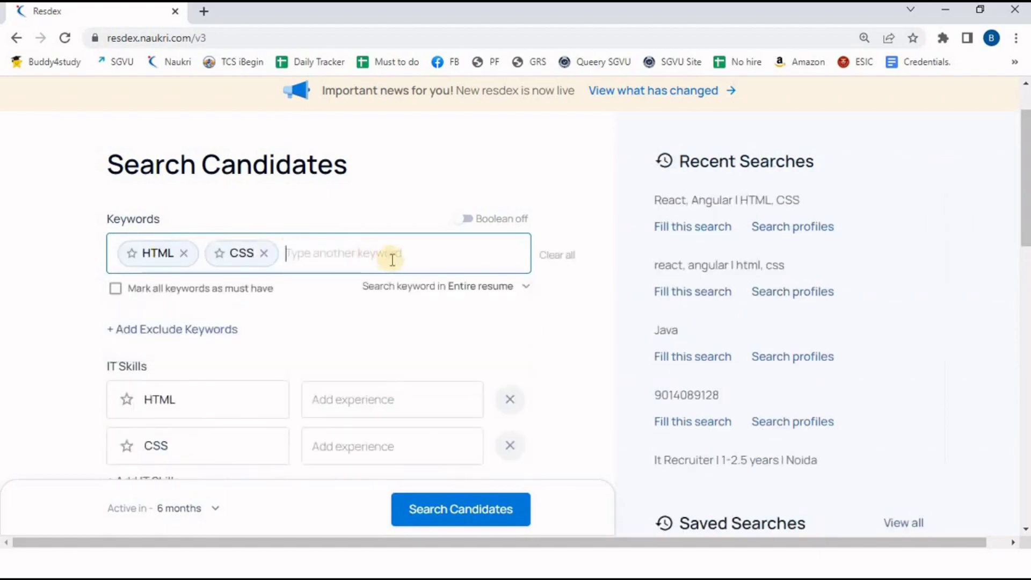
Add React and Angular as further keywords in the candidate search
{"action": "type", "text": "React"}
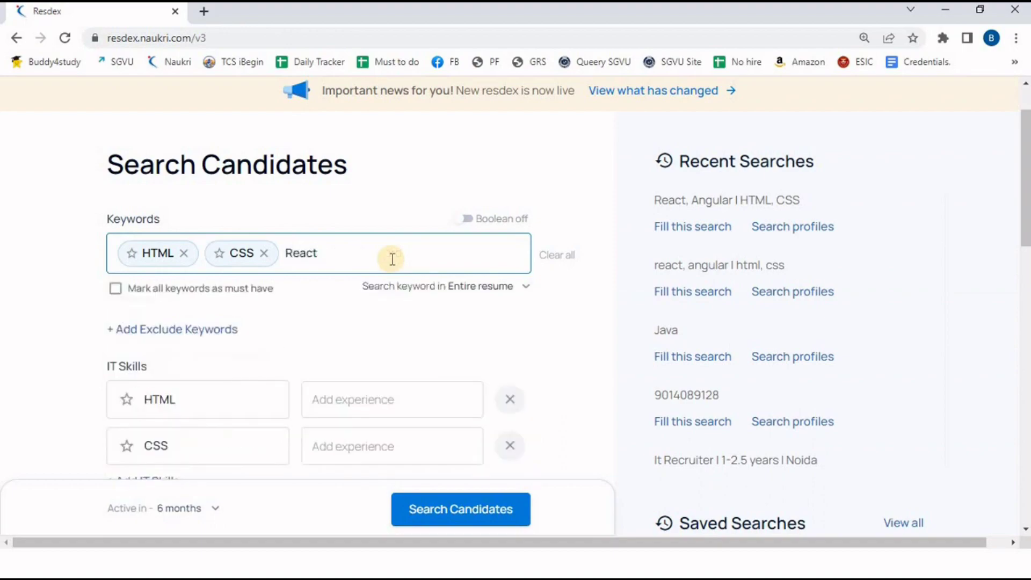
{"action": "key", "text": "BackSpace"}
{"action": "type", "text": "t"}
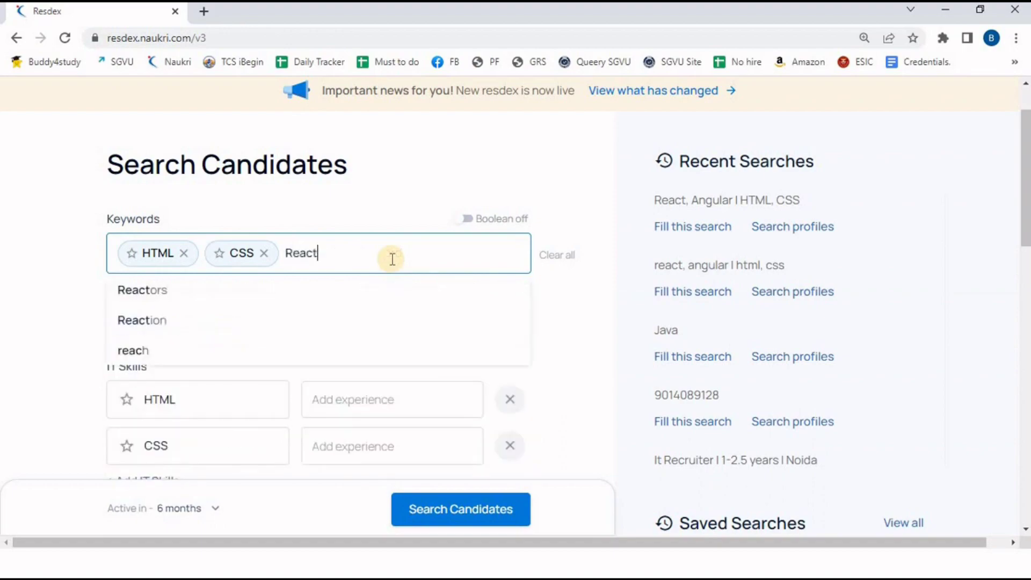
{"action": "key", "text": "Return"}
{"action": "type", "text": "Angular"}
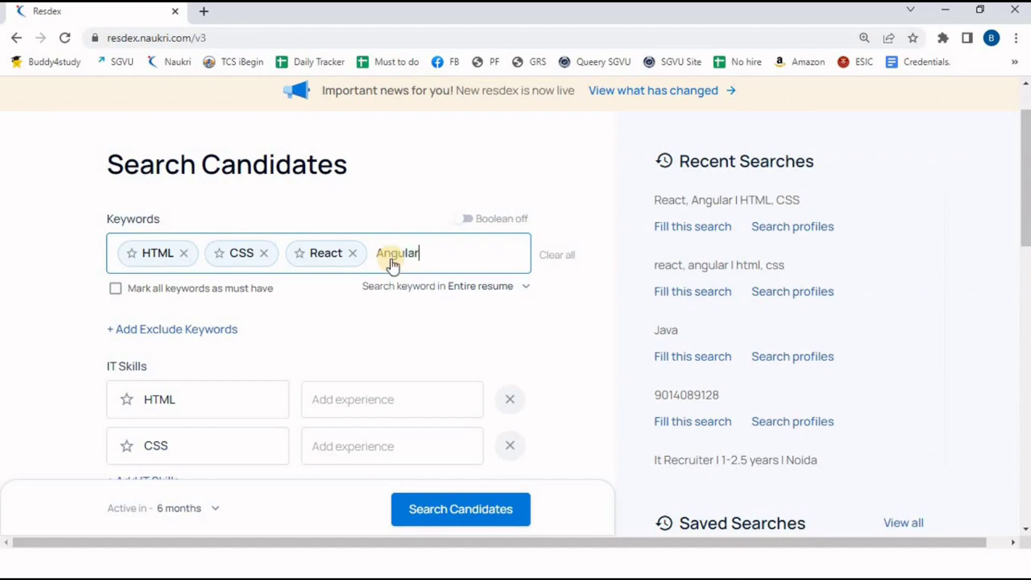
{"action": "key", "text": "Return"}
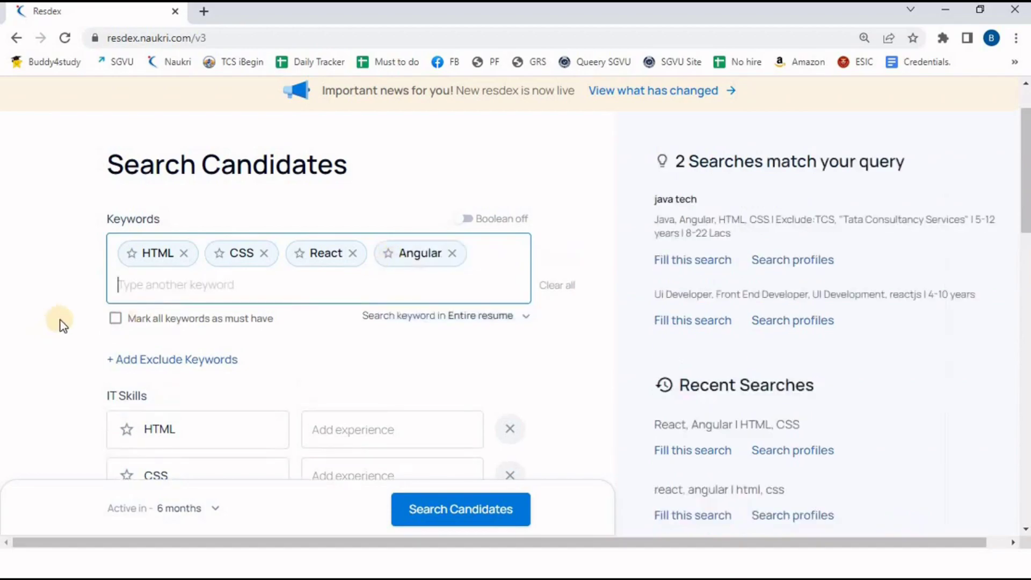
Mark the HTML and CSS keywords as must-have and check them against the skills in the Word job description
{"action": "left_click", "coordinate": [133, 256]}
{"action": "left_click", "coordinate": [218, 259]}
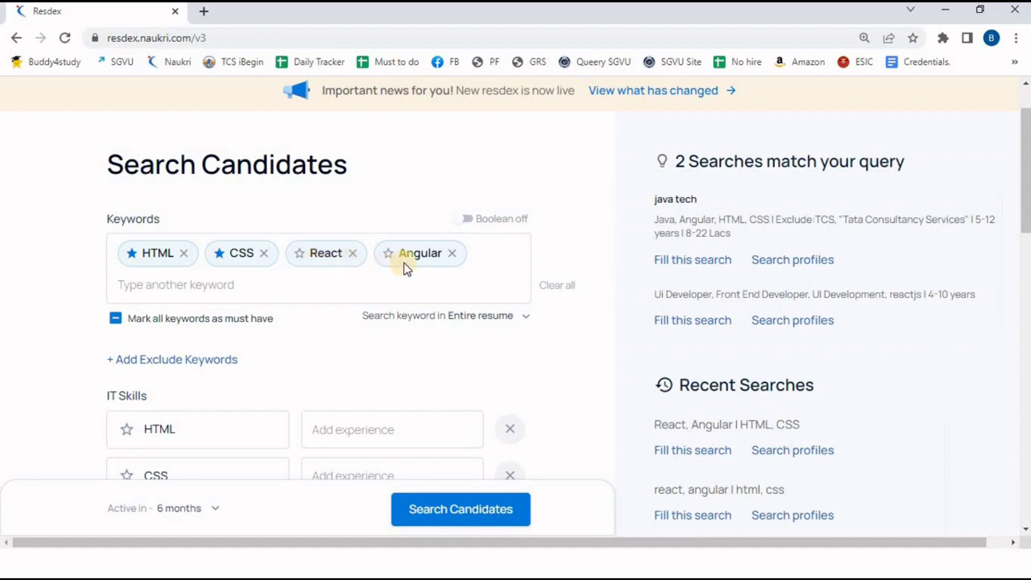
{"action": "key", "text": "alt+Tab"}
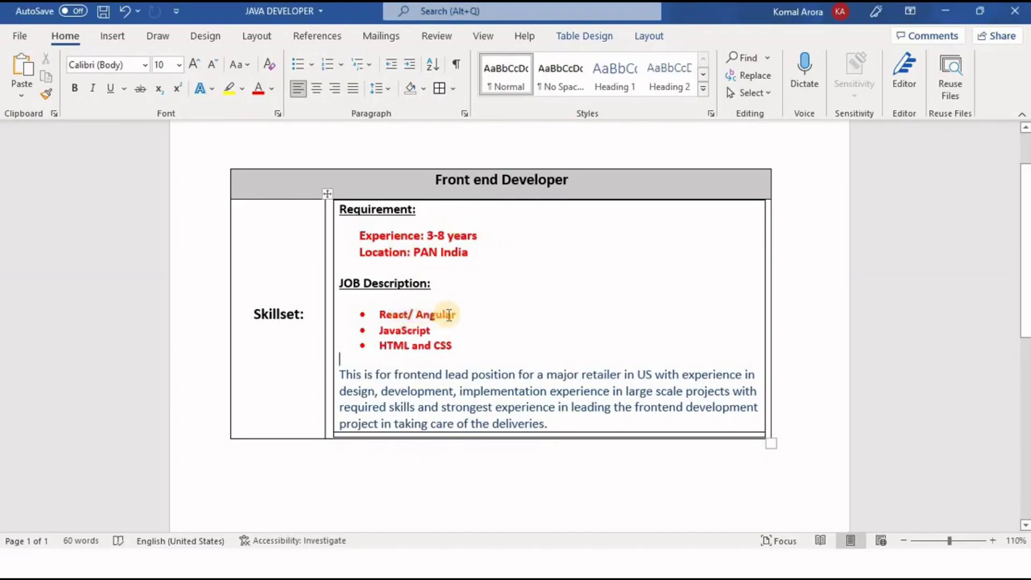
{"action": "key", "text": "alt+Tab"}
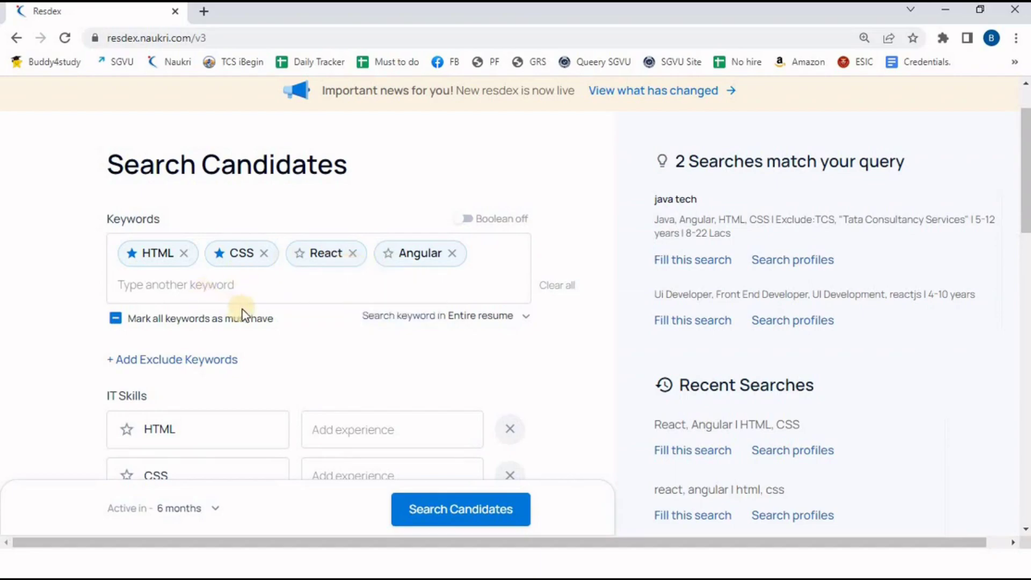
Run the candidate search and examine the highlighted key skills in the first resulting profiles
{"action": "left_click", "coordinate": [431, 511]}
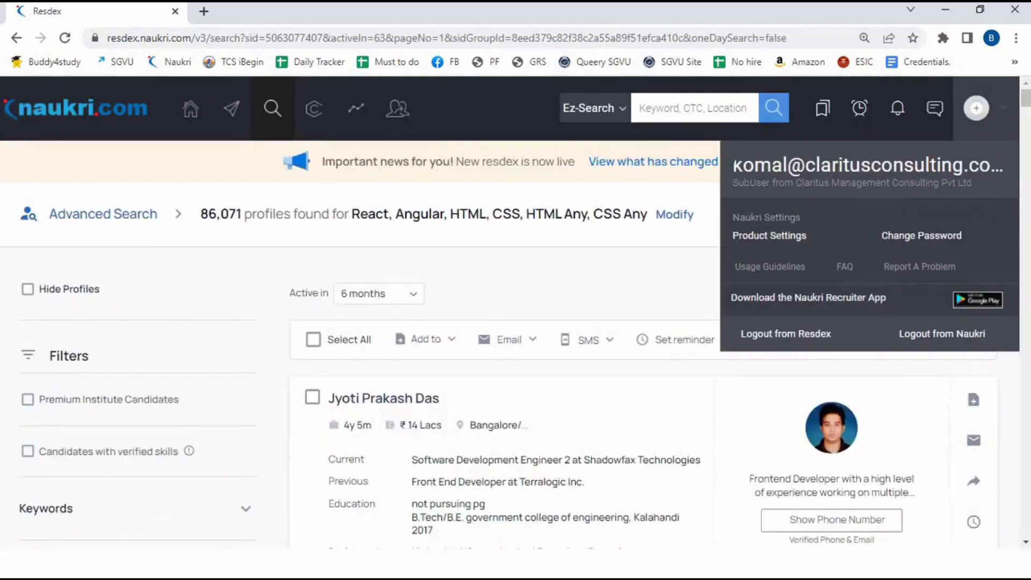
{"action": "scroll", "coordinate": [971, 119], "scroll_direction": "down", "scroll_amount": 5}
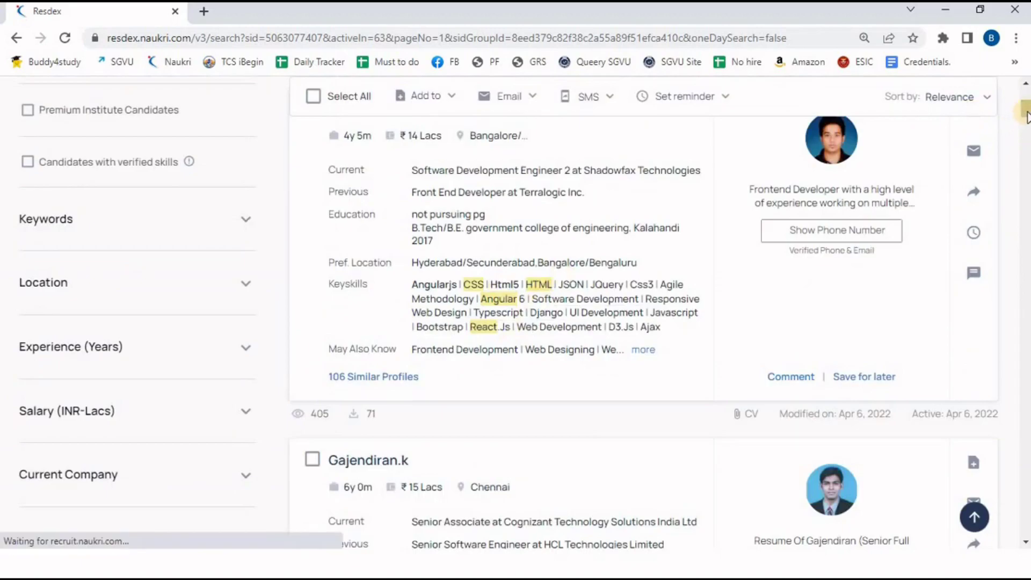
{"action": "left_click_drag", "start_coordinate": [1022, 122], "coordinate": [1026, 126]}
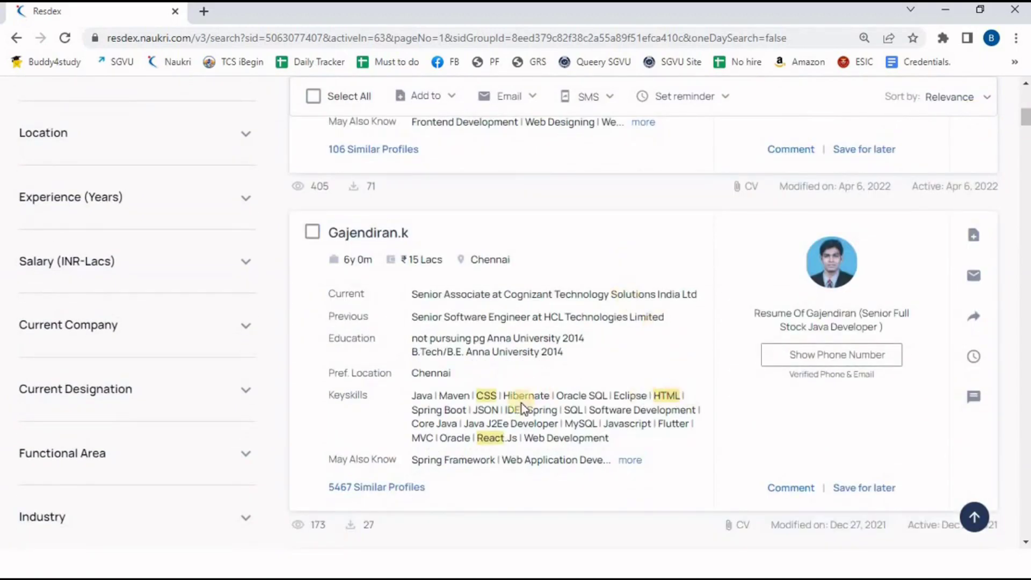
{"action": "mouse_move", "coordinate": [1025, 123]}
{"action": "left_mouse_down"}
{"action": "mouse_move", "coordinate": [1025, 110]}
{"action": "mouse_move", "coordinate": [1026, 121]}
{"action": "left_mouse_up"}
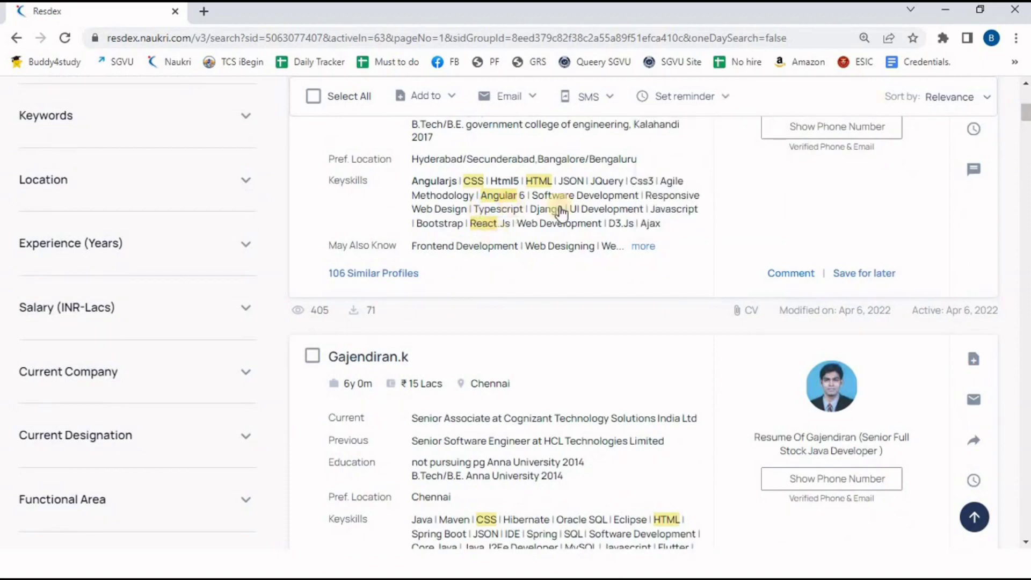
{"action": "left_click_drag", "start_coordinate": [1025, 104], "coordinate": [1026, 96]}
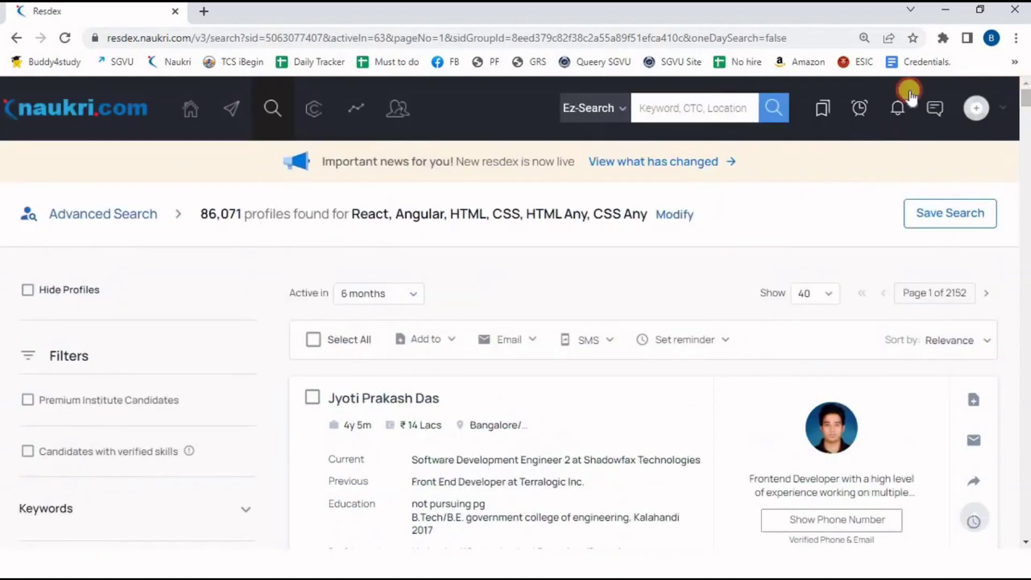
{"action": "mouse_move", "coordinate": [477, 252]}
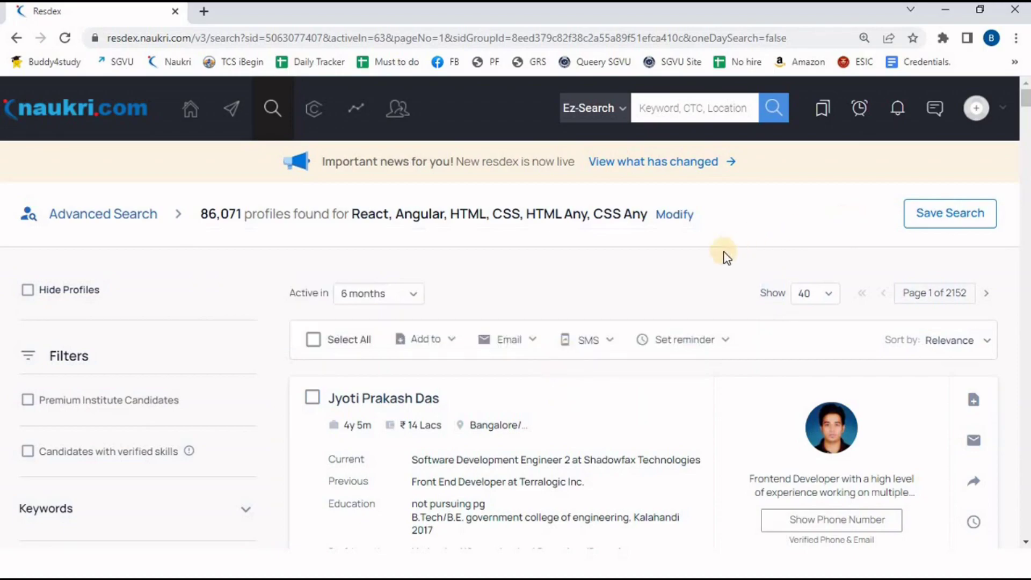
Reopen the search criteria for modification and add Java as an exclude keyword
{"action": "left_click", "coordinate": [668, 214]}
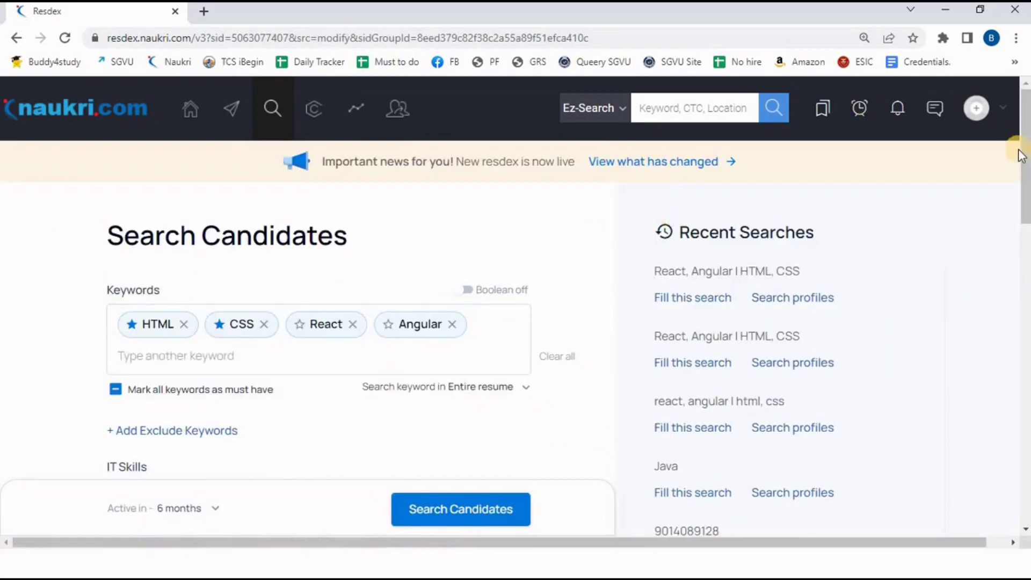
{"action": "scroll", "coordinate": [1025, 183], "scroll_direction": "down", "scroll_amount": 3}
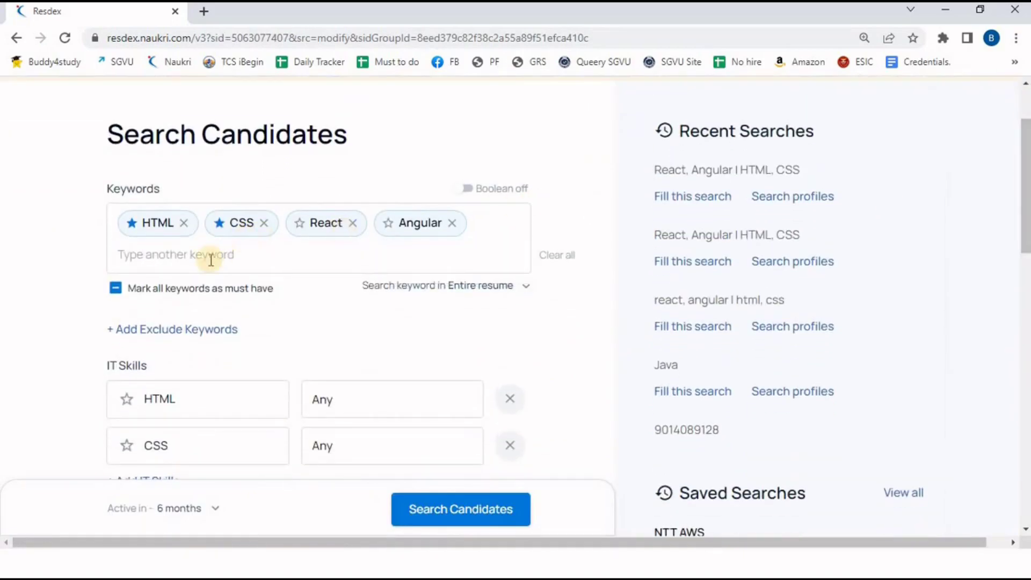
{"action": "left_click", "coordinate": [217, 225]}
{"action": "left_click", "coordinate": [192, 334]}
{"action": "left_click", "coordinate": [191, 364]}
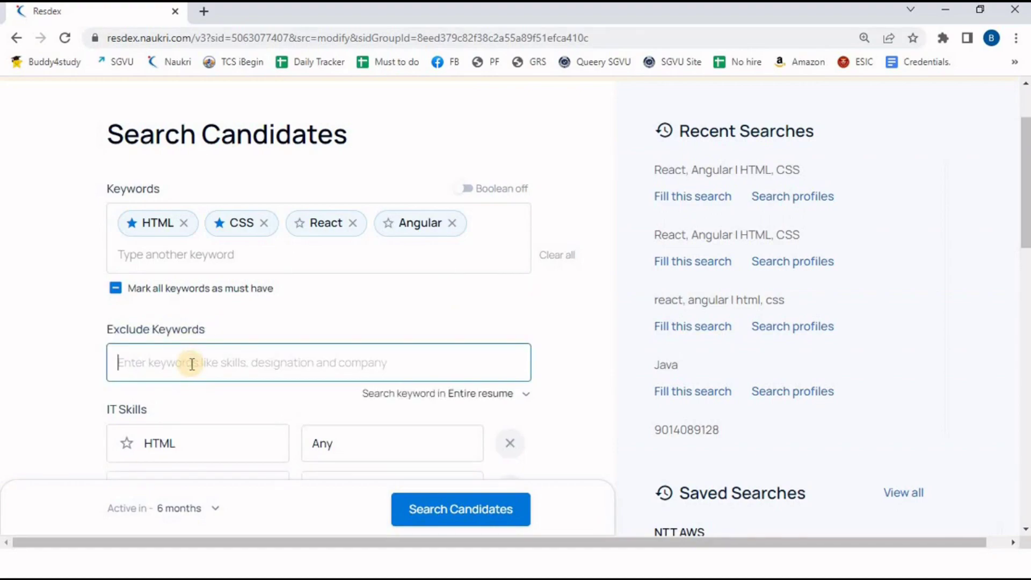
{"action": "type", "text": "Java"}
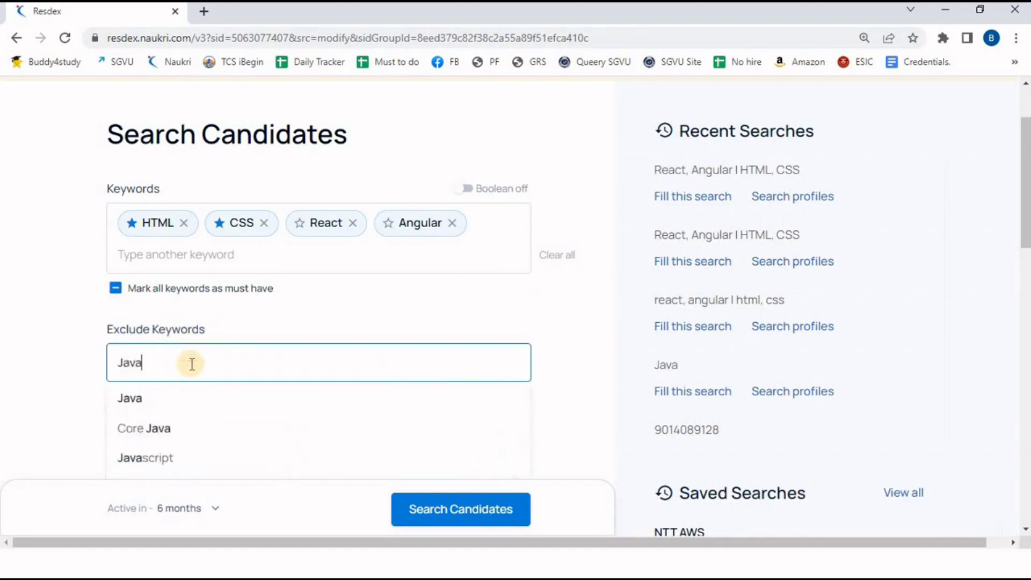
{"action": "key", "text": "Return"}
{"action": "left_click", "coordinate": [265, 313]}
Mark HTML under IT Skills as must-have and set its experience to 1 Yrs +
{"action": "scroll", "coordinate": [264, 313], "scroll_direction": "down", "scroll_amount": 3}
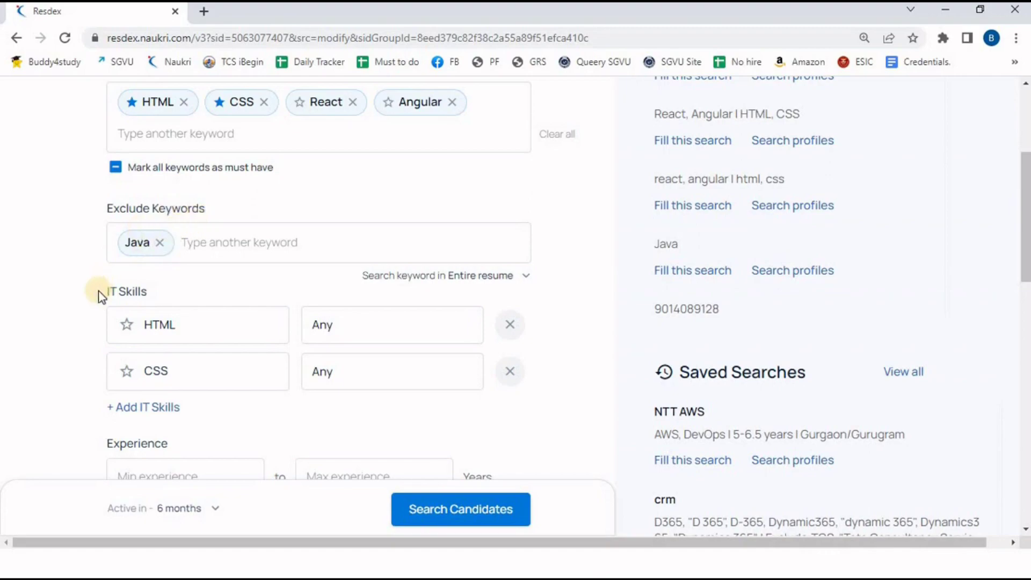
{"action": "scroll", "coordinate": [99, 295], "scroll_direction": "down", "scroll_amount": 1}
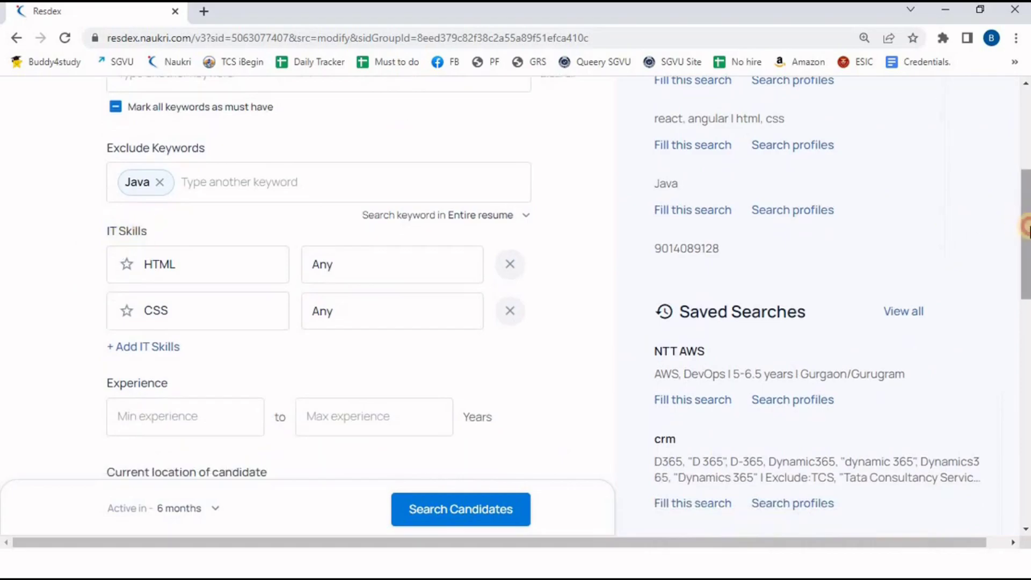
{"action": "left_click_drag", "start_coordinate": [1026, 235], "coordinate": [1026, 206]}
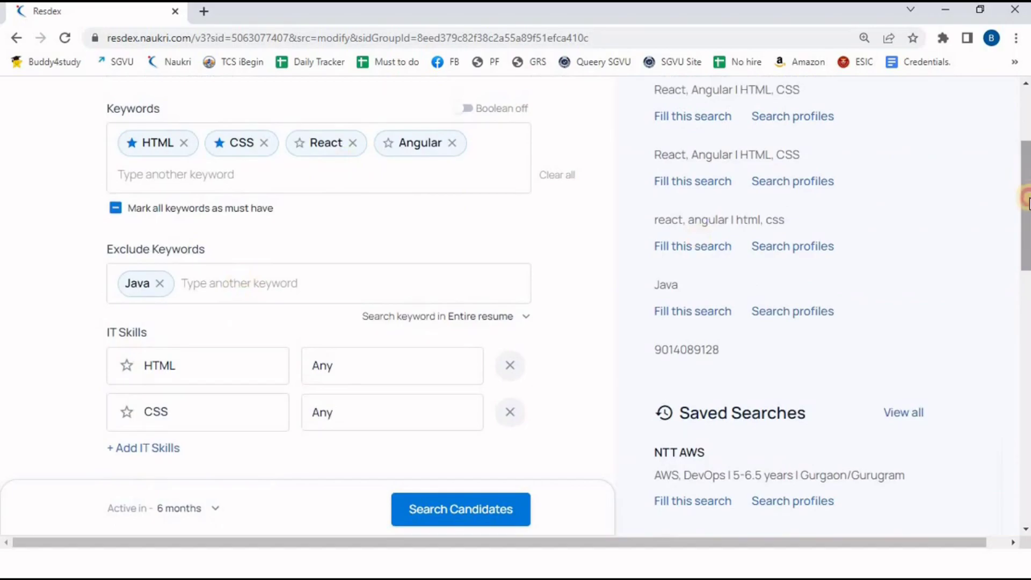
{"action": "left_click_drag", "start_coordinate": [1026, 199], "coordinate": [1026, 221]}
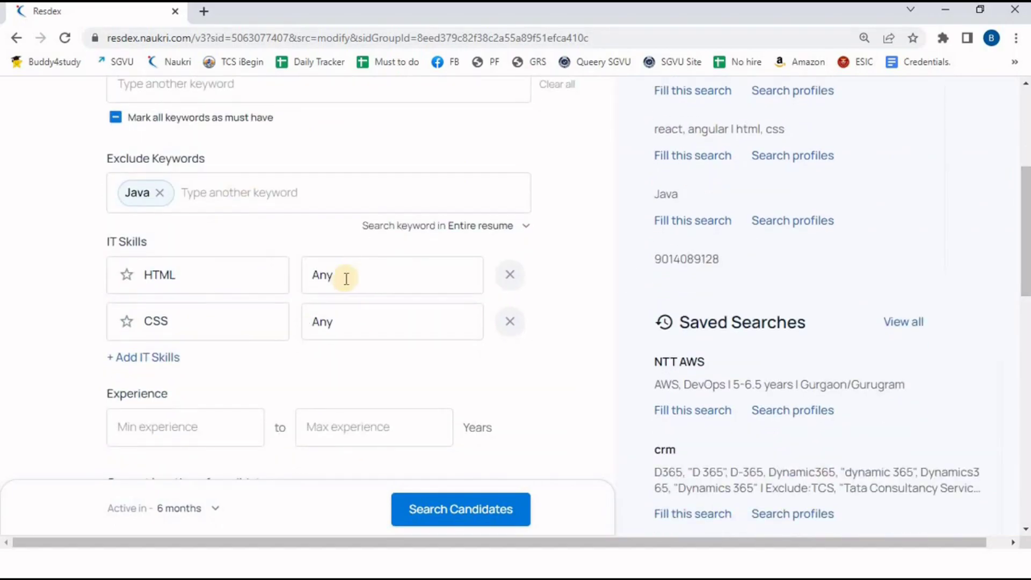
{"action": "left_click", "coordinate": [128, 276]}
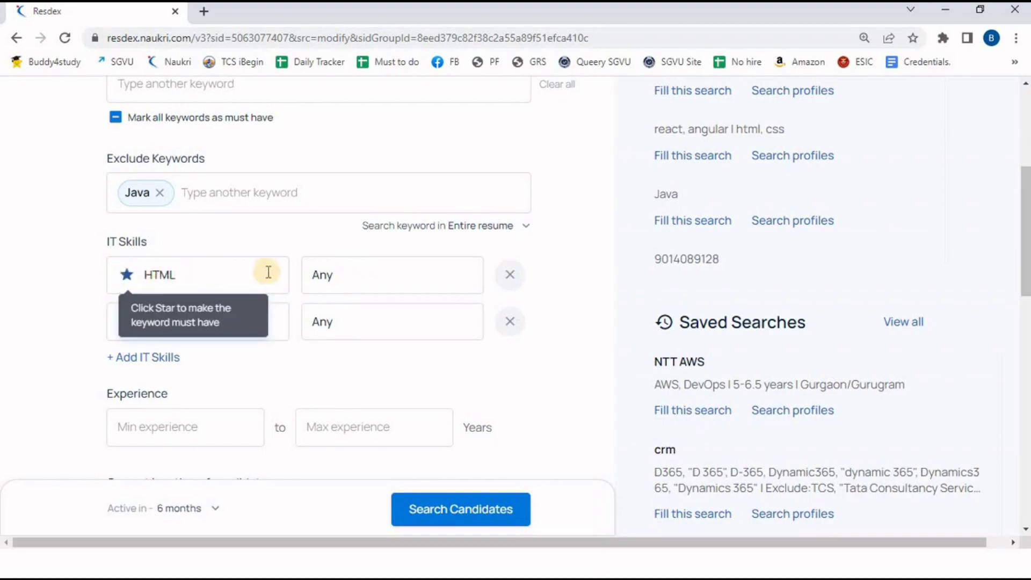
{"action": "left_click", "coordinate": [353, 284]}
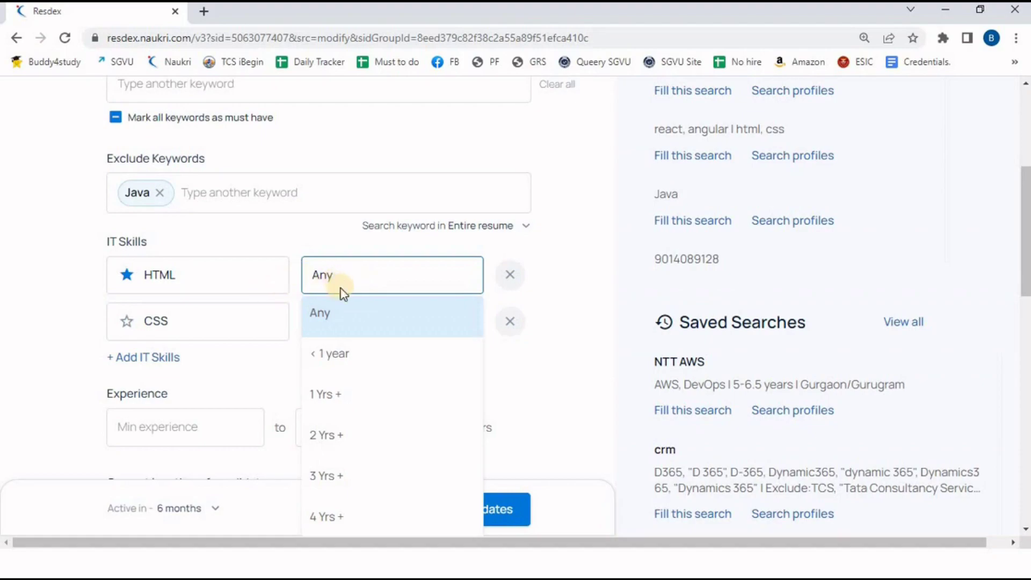
{"action": "left_click", "coordinate": [365, 394]}
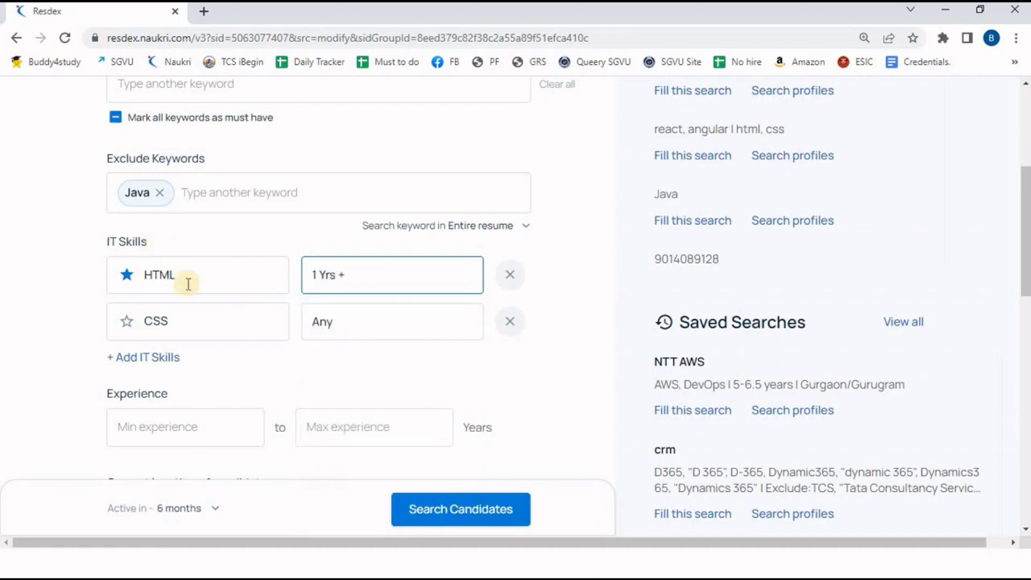
Mark CSS under IT Skills as must-have and set its experience to 1 Yrs +
{"action": "left_click", "coordinate": [128, 322]}
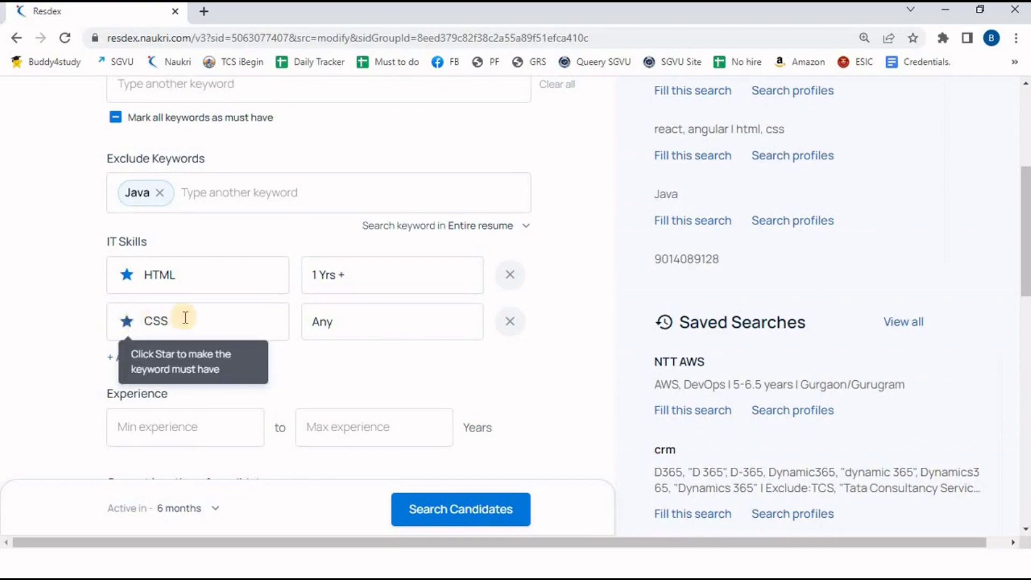
{"action": "left_click", "coordinate": [380, 311]}
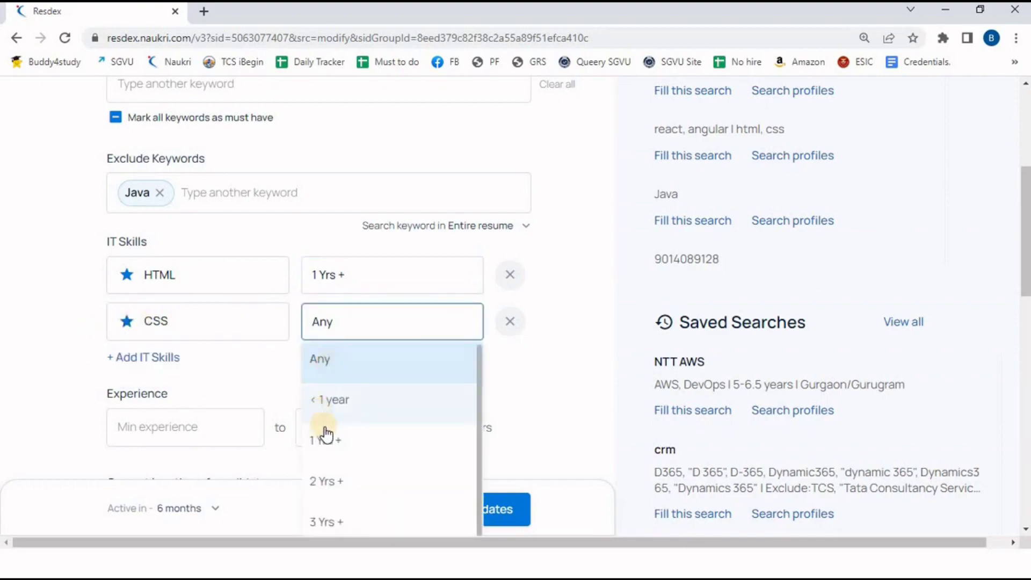
{"action": "left_click", "coordinate": [325, 433]}
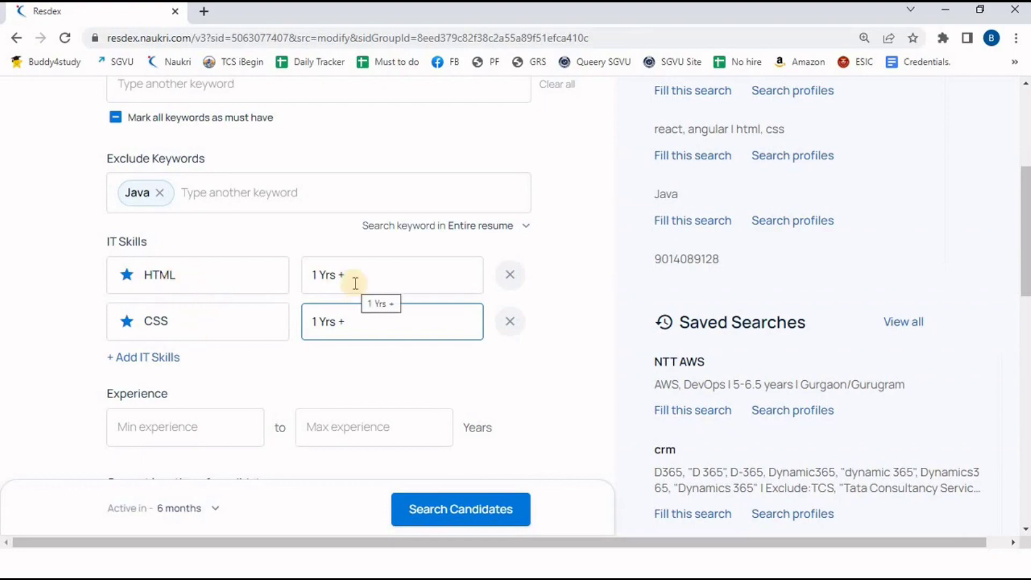
{"action": "left_click", "coordinate": [44, 314]}
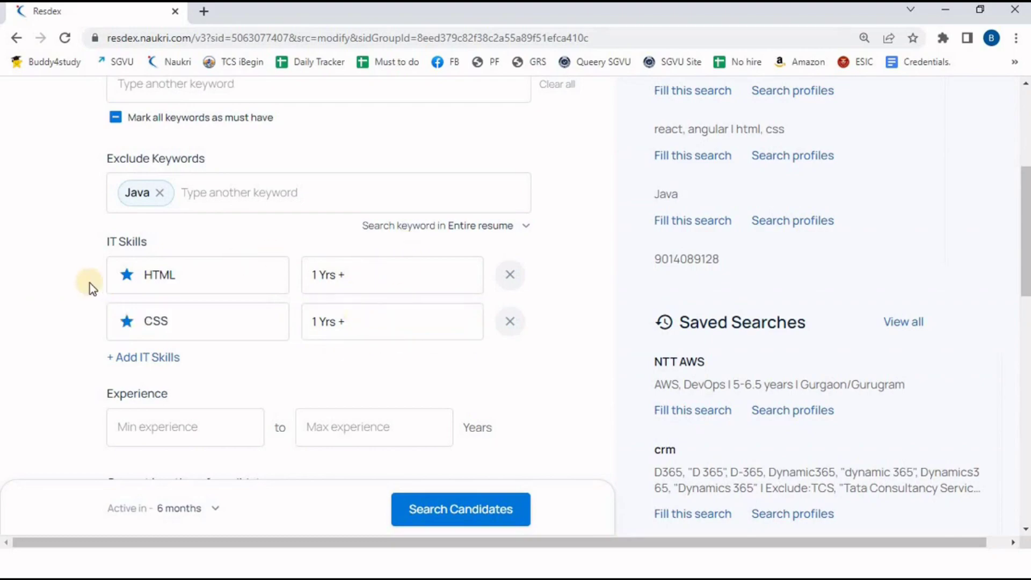
Add a third IT skill row, fill in React, and remove that row again
{"action": "scroll", "coordinate": [89, 283], "scroll_direction": "down", "scroll_amount": 1}
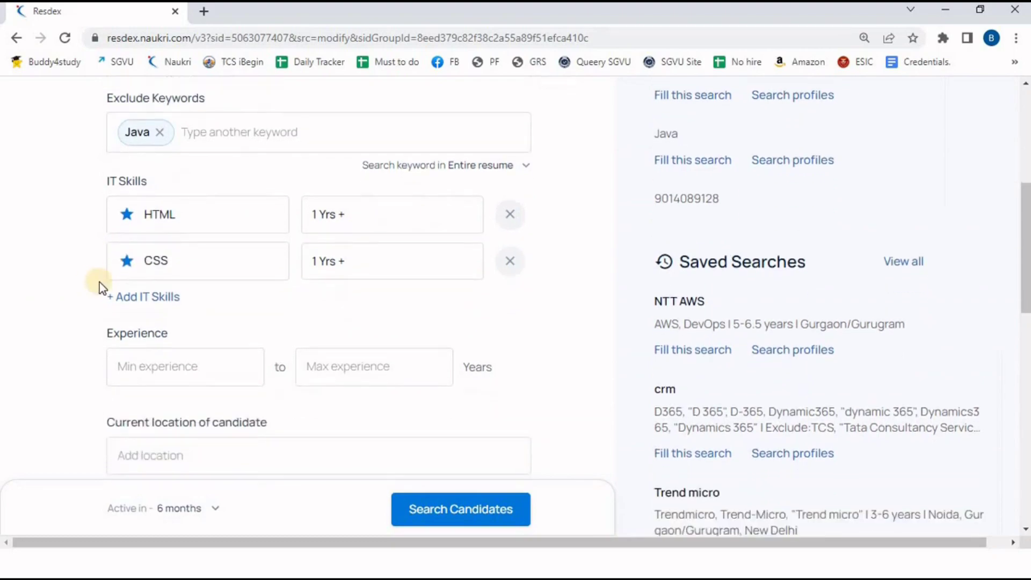
{"action": "left_click", "coordinate": [145, 299]}
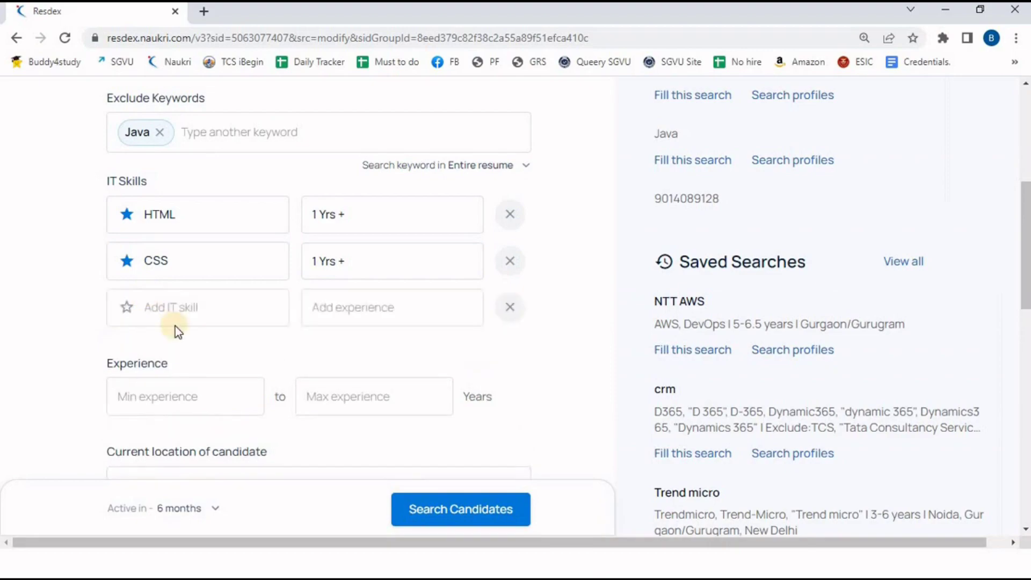
{"action": "left_click", "coordinate": [173, 305]}
{"action": "type", "text": "React"}
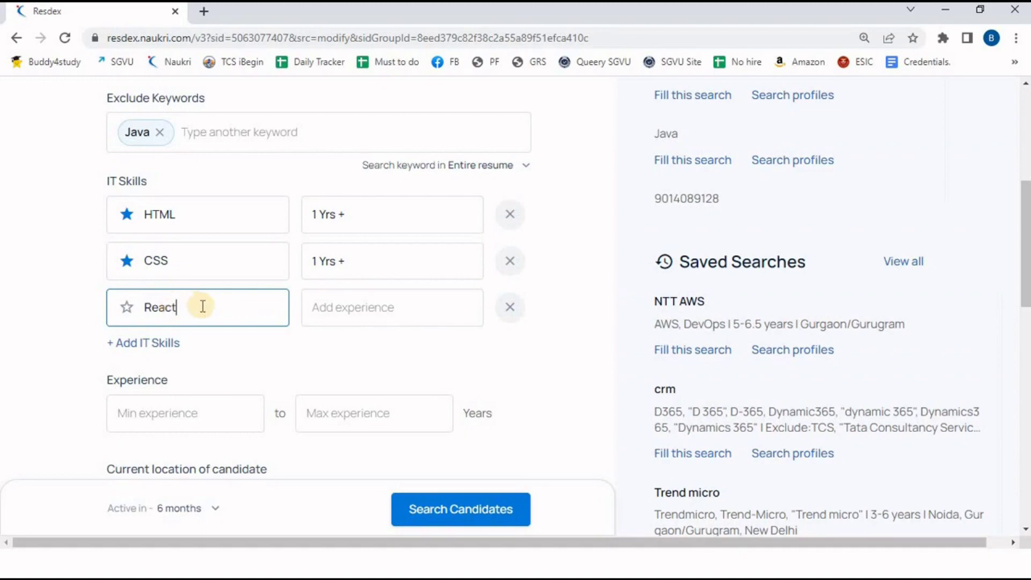
{"action": "left_click", "coordinate": [502, 314]}
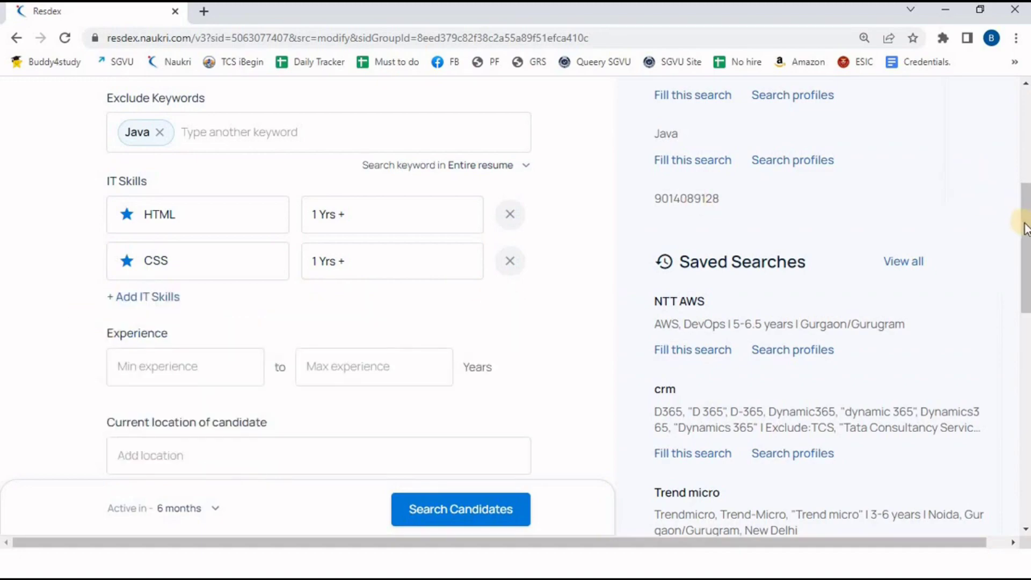
Check the required experience in the Word job description and set the experience range to 3 to 8 years in Resdex
{"action": "left_click_drag", "start_coordinate": [1023, 226], "coordinate": [1019, 176]}
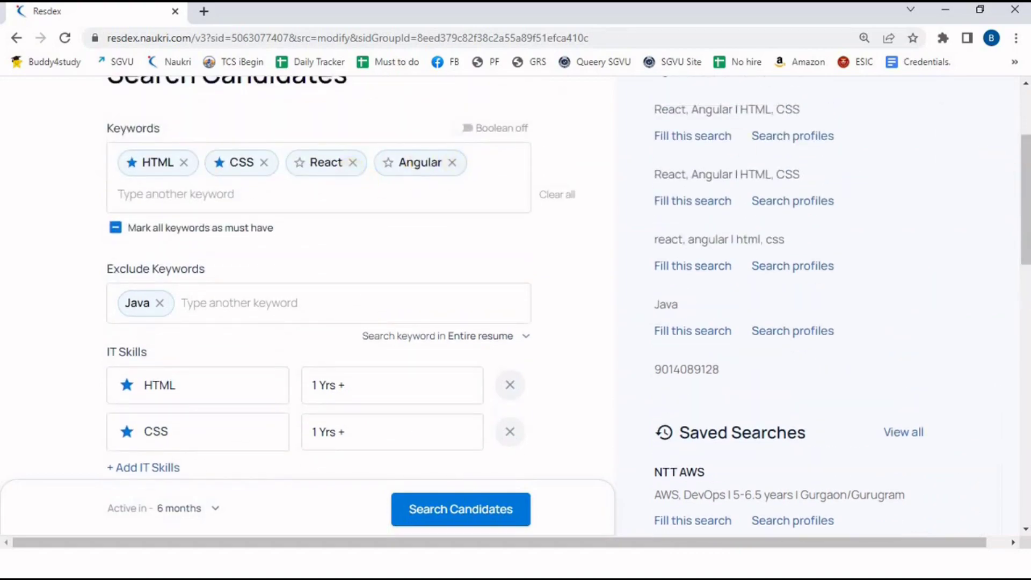
{"action": "left_click_drag", "start_coordinate": [1023, 236], "coordinate": [1020, 287]}
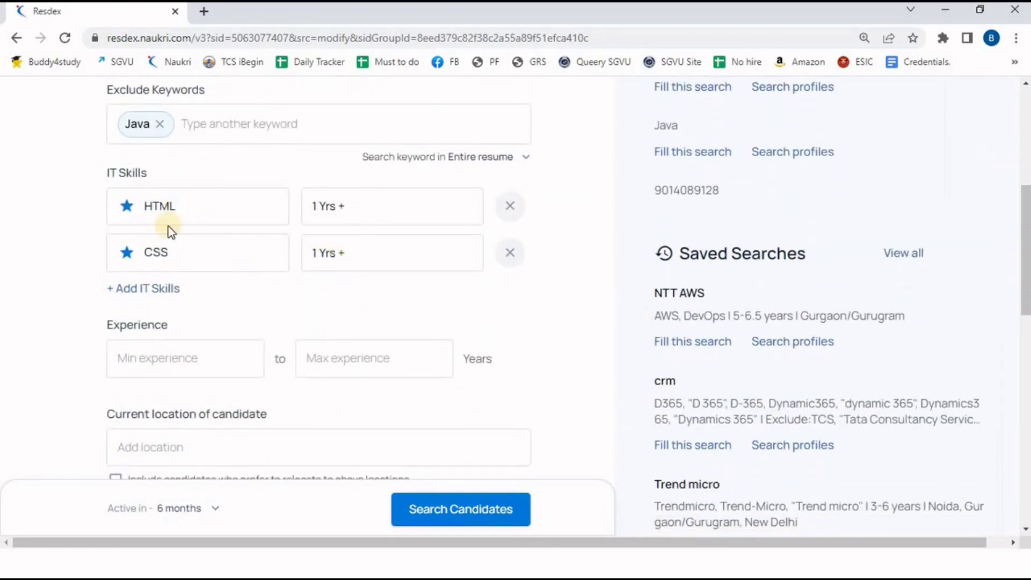
{"action": "left_click", "coordinate": [169, 357]}
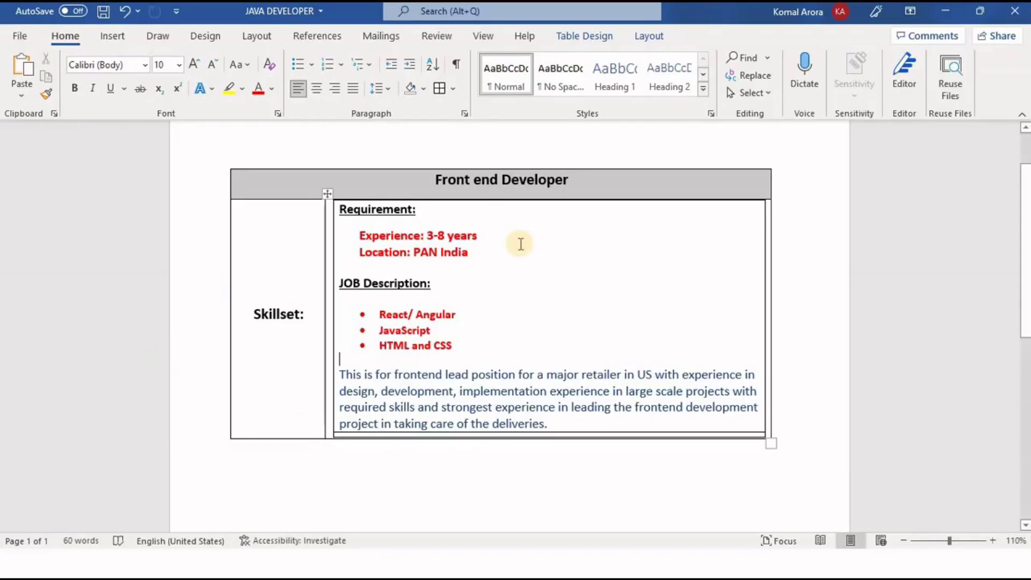
{"action": "left_click_drag", "start_coordinate": [477, 235], "coordinate": [427, 234]}
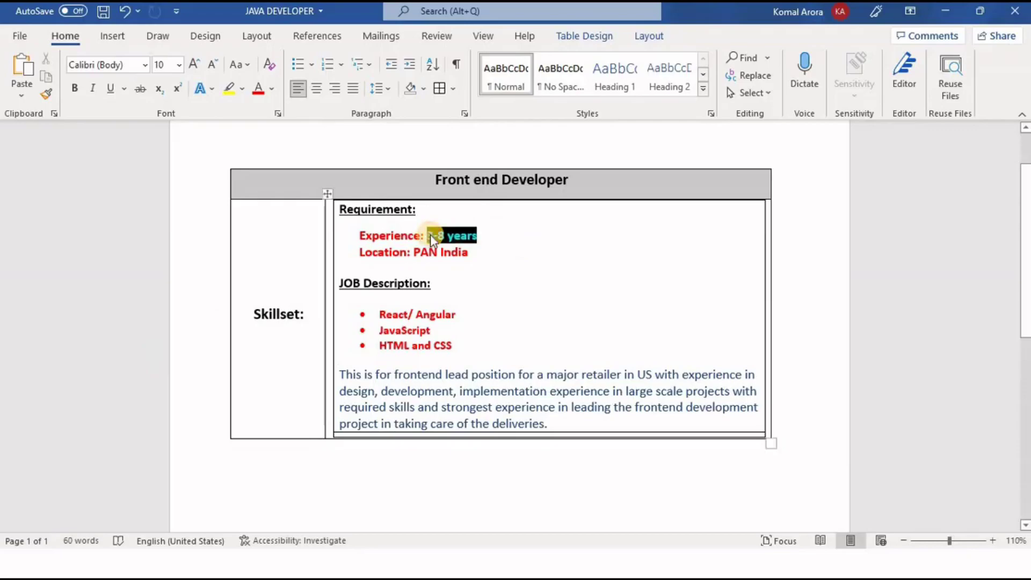
{"action": "key", "text": "alt+Tab"}
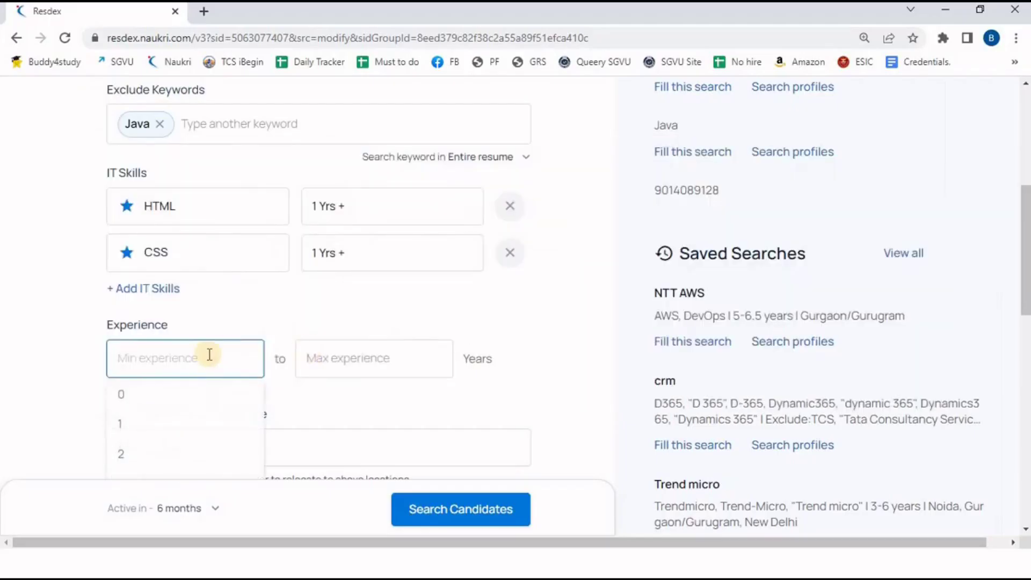
{"action": "type", "text": "3"}
{"action": "left_click", "coordinate": [334, 352]}
{"action": "type", "text": "8"}
{"action": "left_click", "coordinate": [389, 311]}
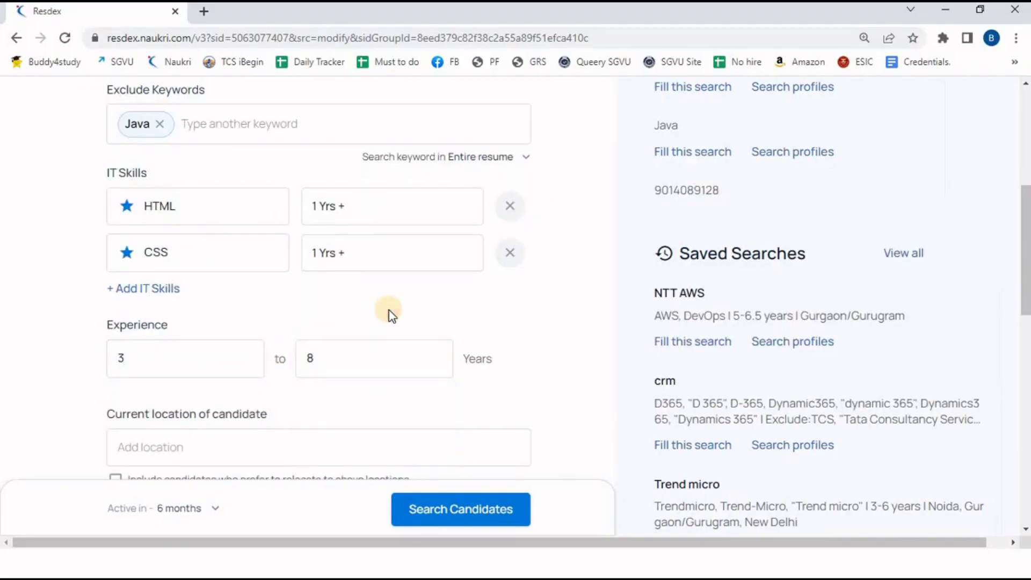
Check the location in the Word job description and set the candidate's current location to Anywhere in India in Resdex
{"action": "scroll", "coordinate": [389, 311], "scroll_direction": "down", "scroll_amount": 3}
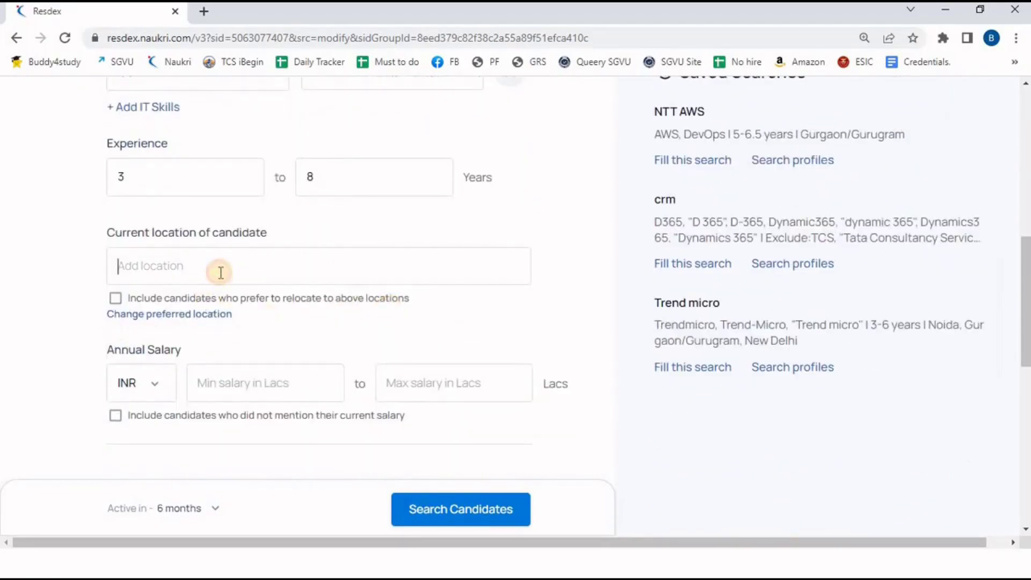
{"action": "left_click", "coordinate": [220, 273]}
{"action": "key", "text": "alt+Tab"}
{"action": "left_click", "coordinate": [495, 255]}
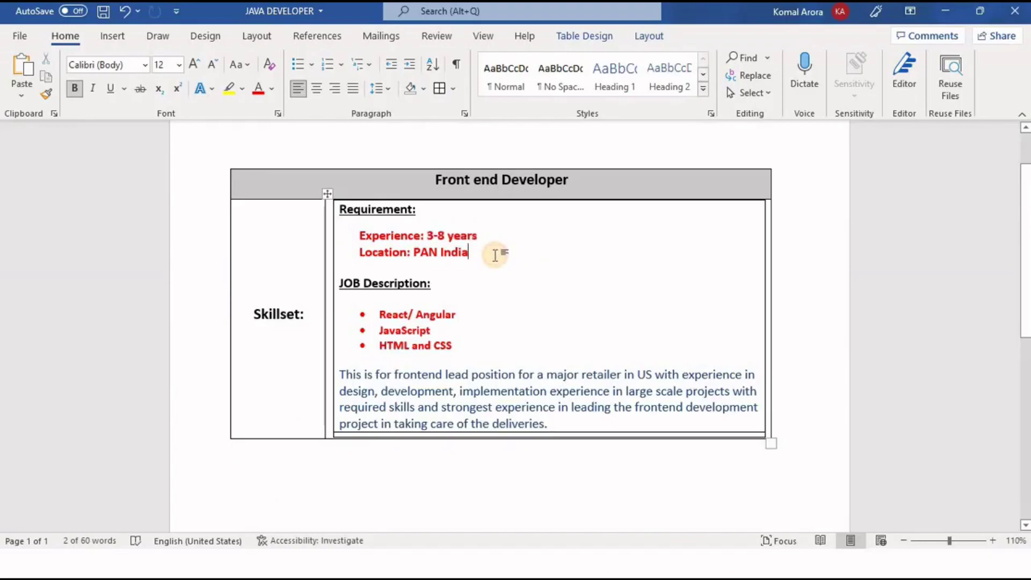
{"action": "key", "text": "alt+Tab"}
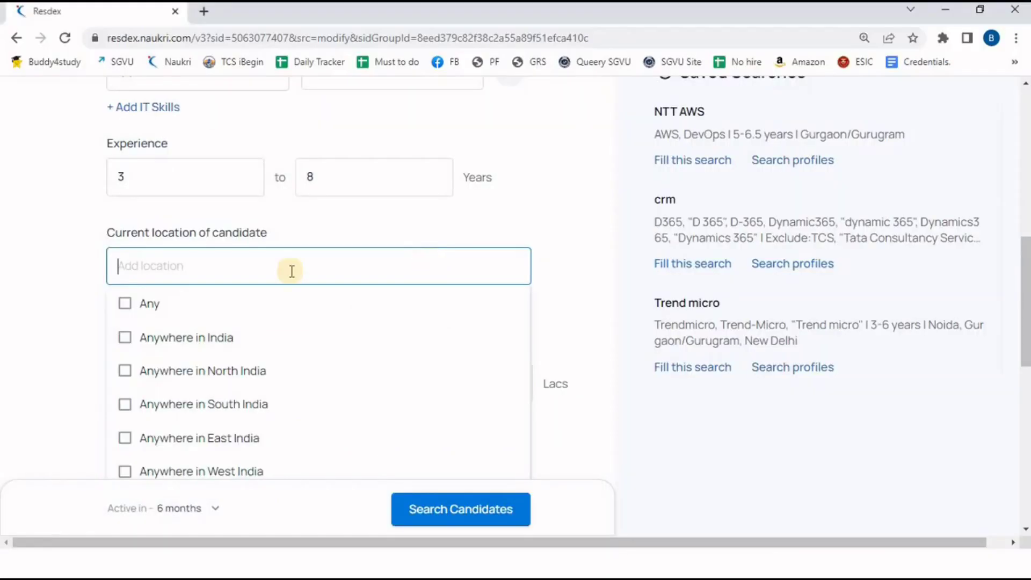
{"action": "left_click", "coordinate": [175, 338]}
{"action": "left_click", "coordinate": [63, 341]}
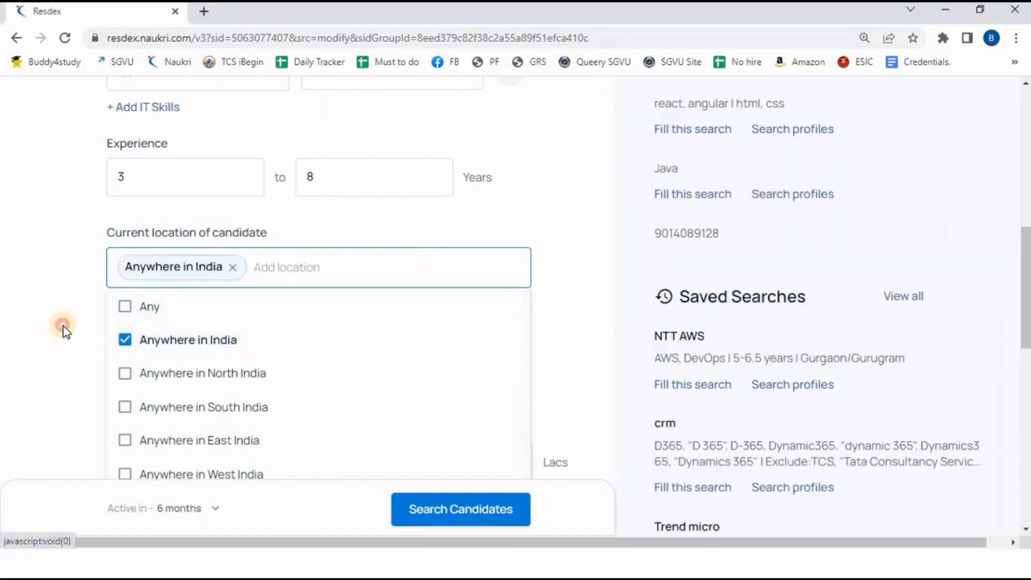
Replace the current location with Pune and include candidates who prefer to relocate there
{"action": "left_click", "coordinate": [233, 270]}
{"action": "left_click", "coordinate": [216, 264]}
{"action": "type", "text": "Pune"}
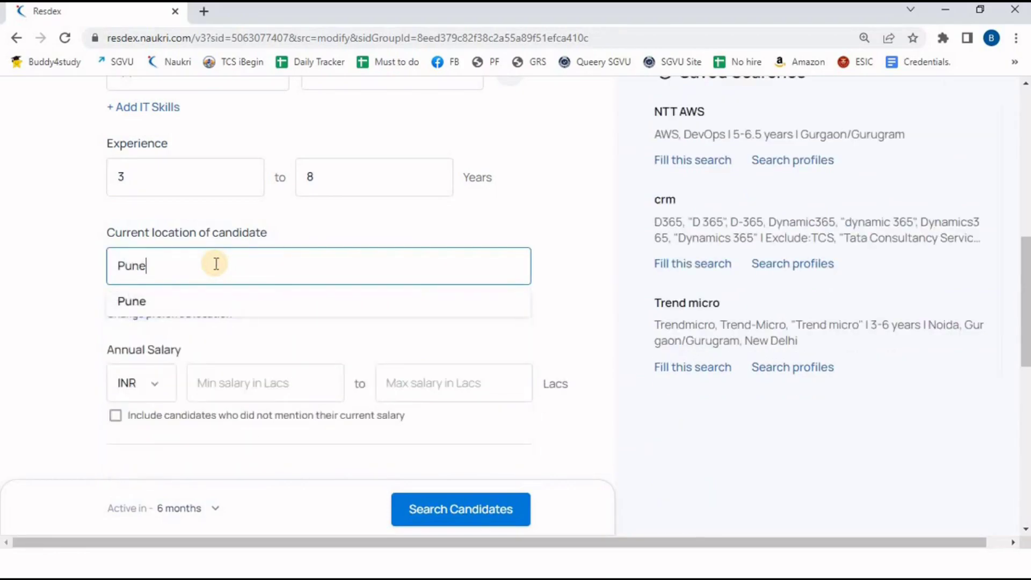
{"action": "left_click", "coordinate": [142, 298]}
{"action": "left_click", "coordinate": [86, 302]}
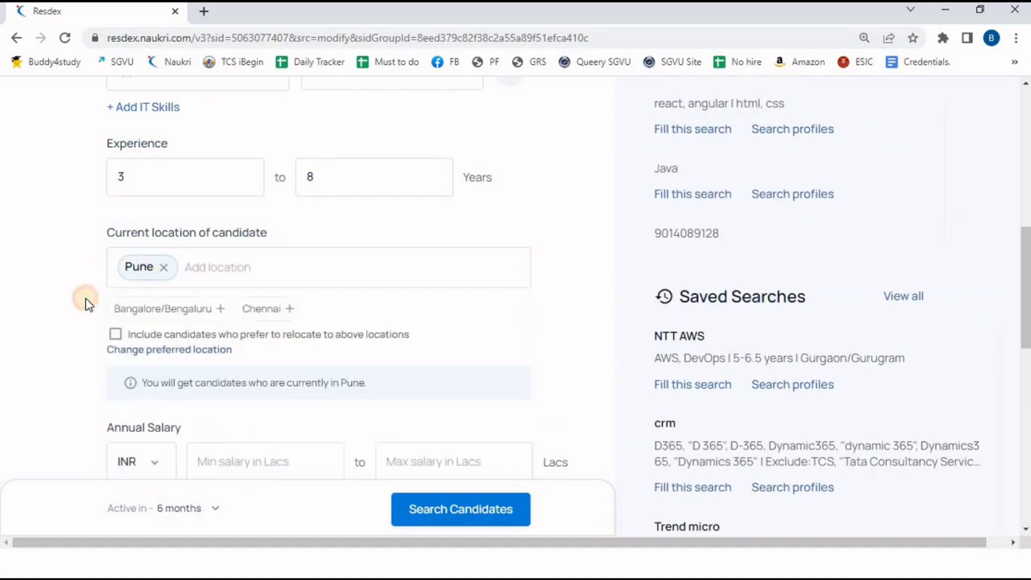
{"action": "left_click", "coordinate": [116, 336]}
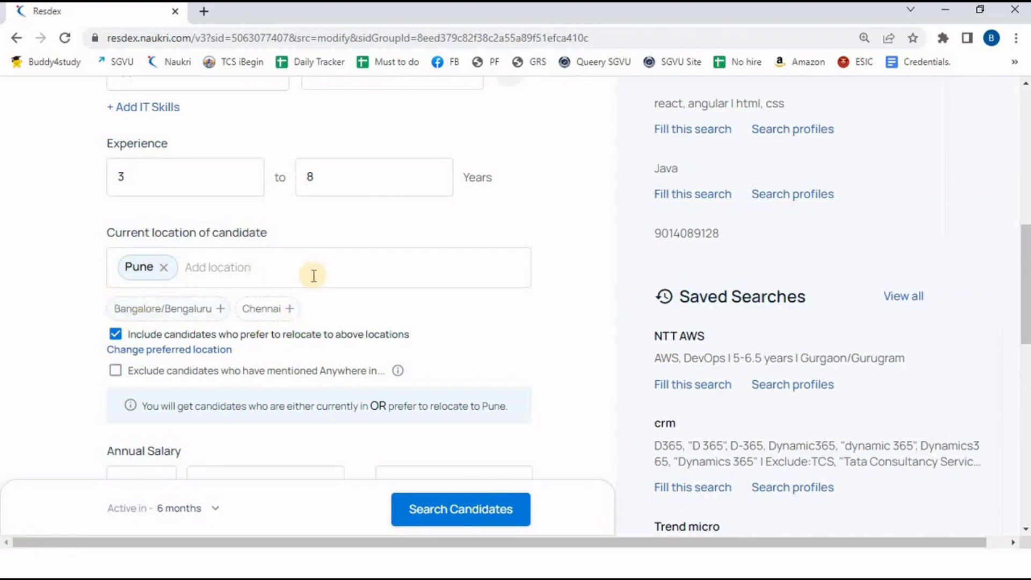
Turn off the relocation option and replace Pune with Anywhere in India as the current location
{"action": "left_click", "coordinate": [115, 335]}
{"action": "left_click", "coordinate": [163, 267]}
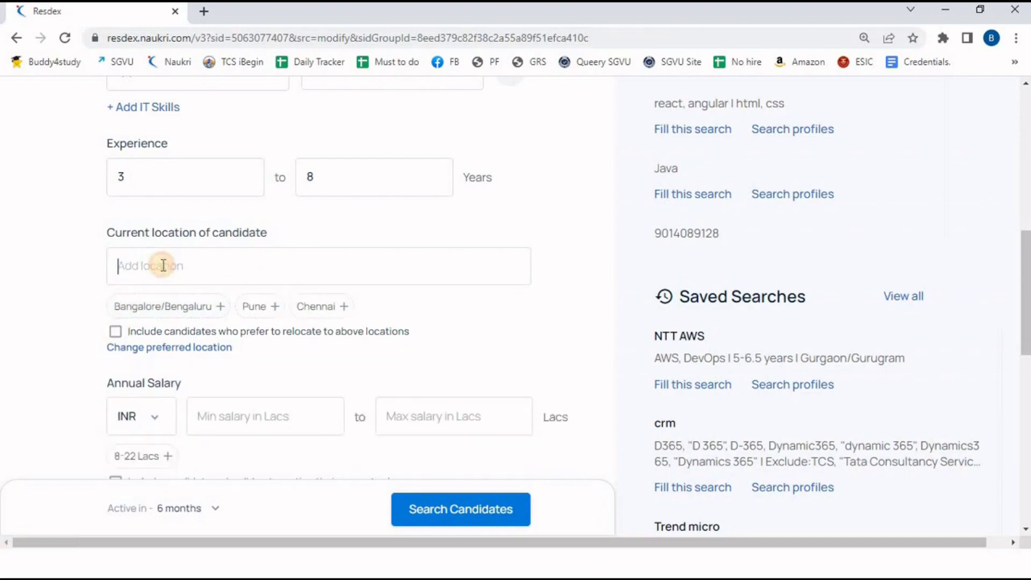
{"action": "left_click", "coordinate": [163, 265]}
{"action": "type", "text": "An"}
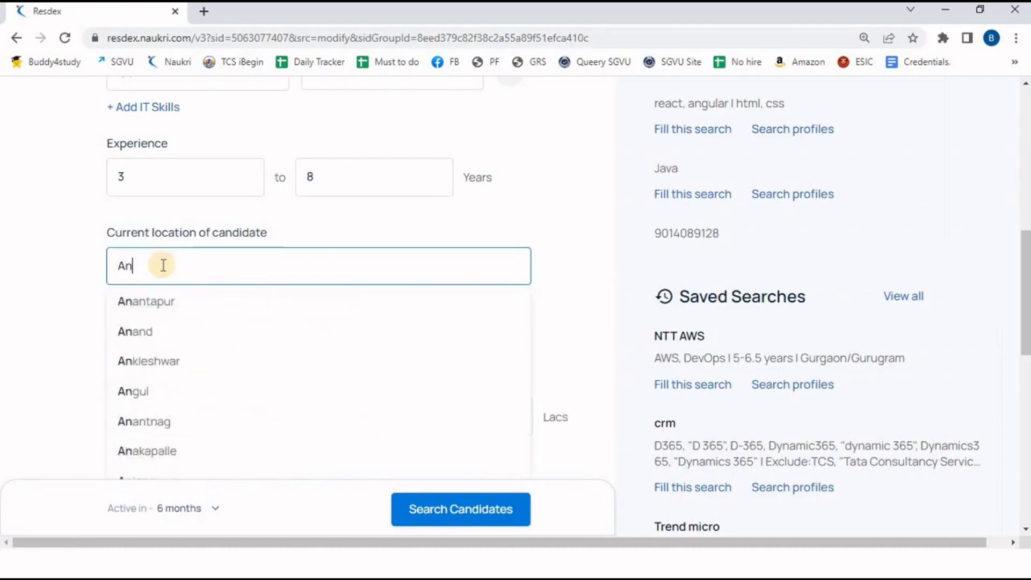
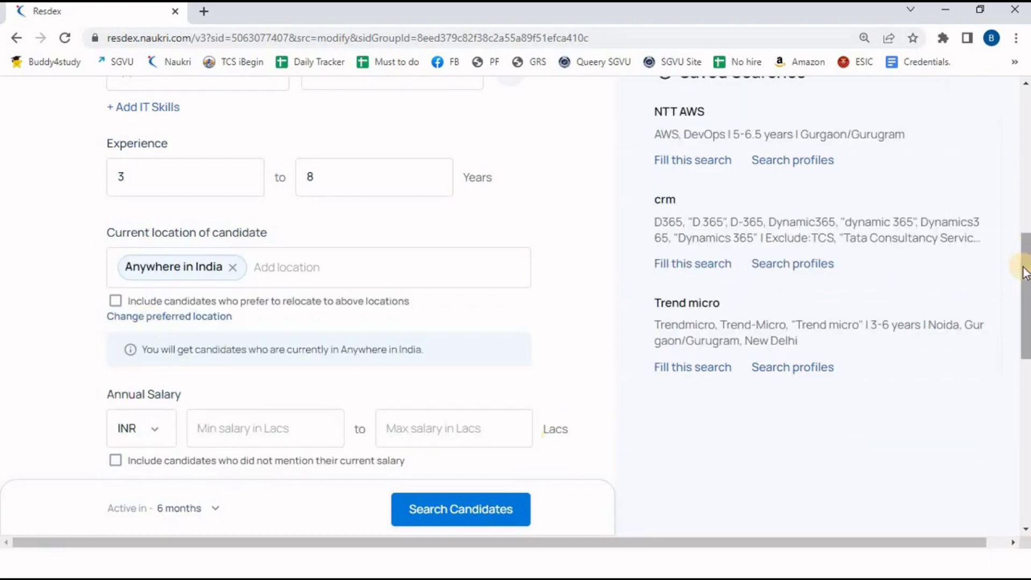
Set the annual salary range to a minimum of 8 and a maximum of 20 Lacs in INR
{"action": "scroll", "coordinate": [1026, 279], "scroll_direction": "down", "scroll_amount": 3}
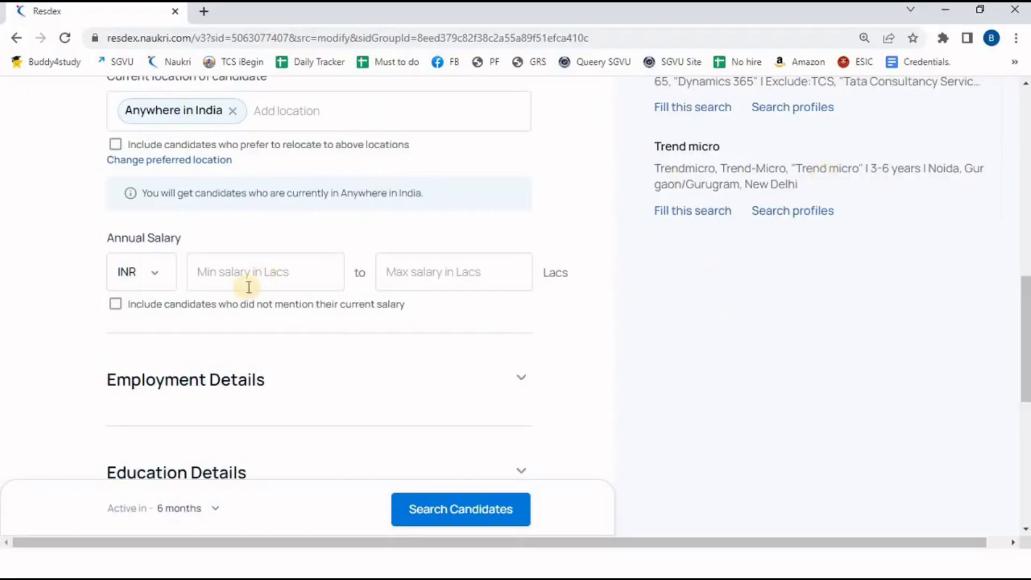
{"action": "mouse_move", "coordinate": [1025, 301]}
{"action": "left_mouse_down"}
{"action": "mouse_move", "coordinate": [1024, 269]}
{"action": "mouse_move", "coordinate": [1024, 295]}
{"action": "left_mouse_up"}
{"action": "left_click", "coordinate": [476, 334]}
{"action": "type", "text": "20"}
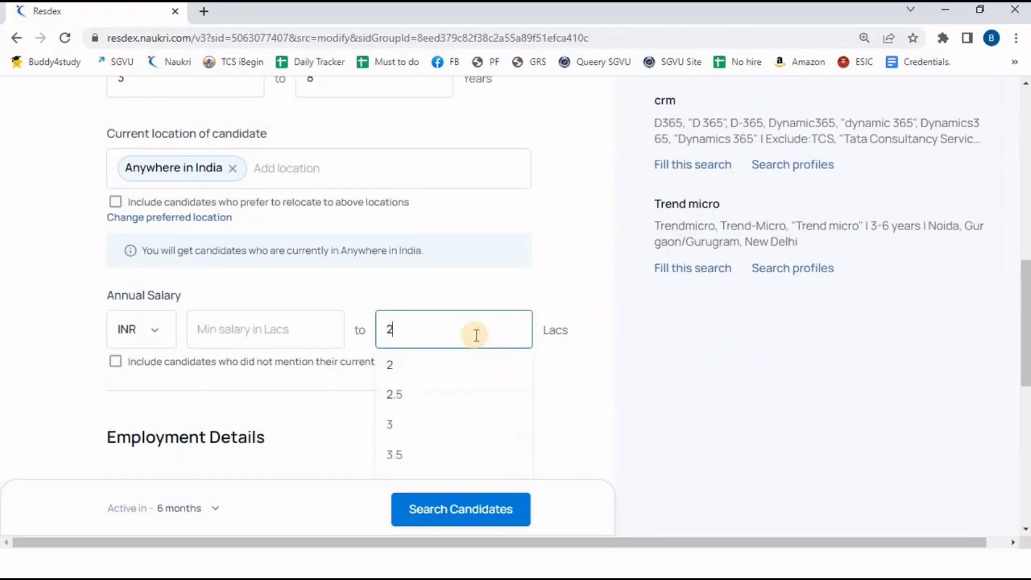
{"action": "left_click", "coordinate": [272, 333]}
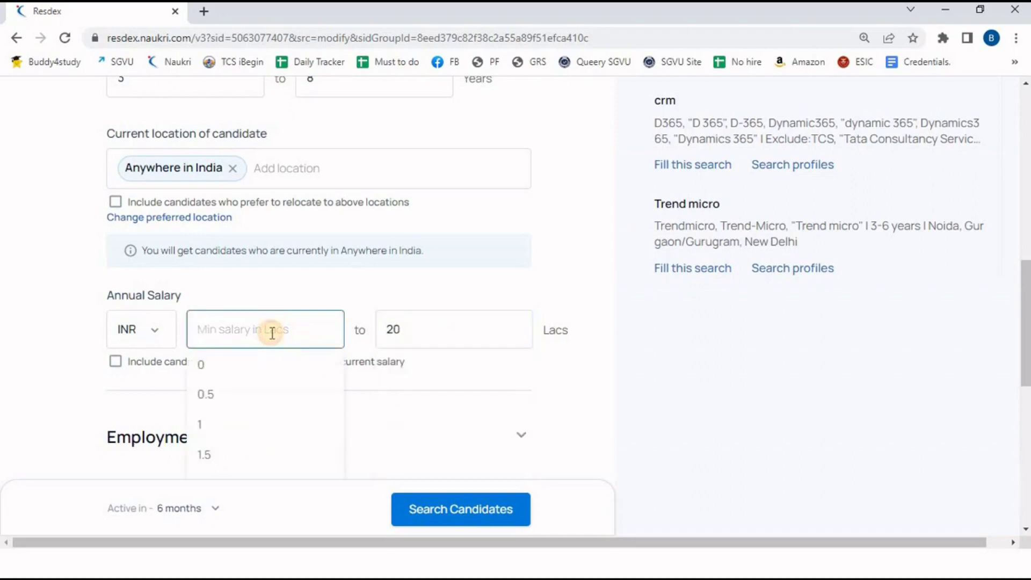
{"action": "type", "text": "8"}
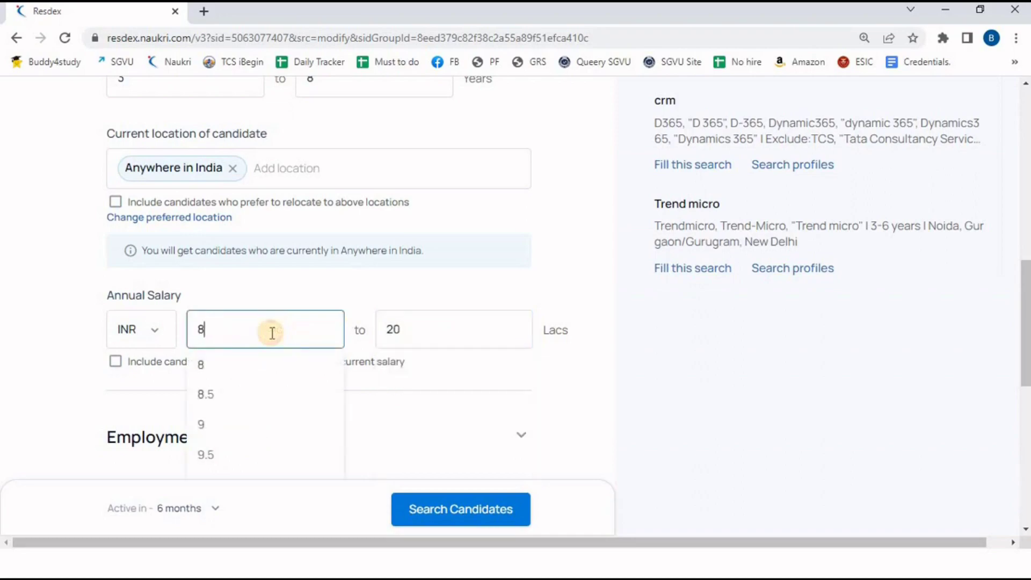
{"action": "left_click", "coordinate": [275, 272]}
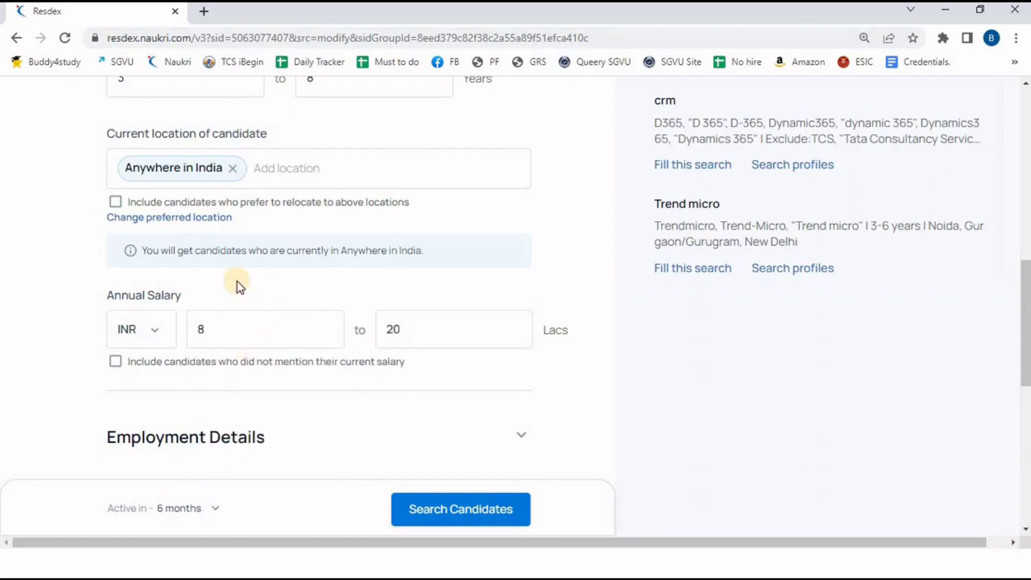
Change the annual salary range to a minimum of 8.5 and a maximum of 20.5 Lacs
{"action": "left_click", "coordinate": [231, 319]}
{"action": "type", "text": ".5"}
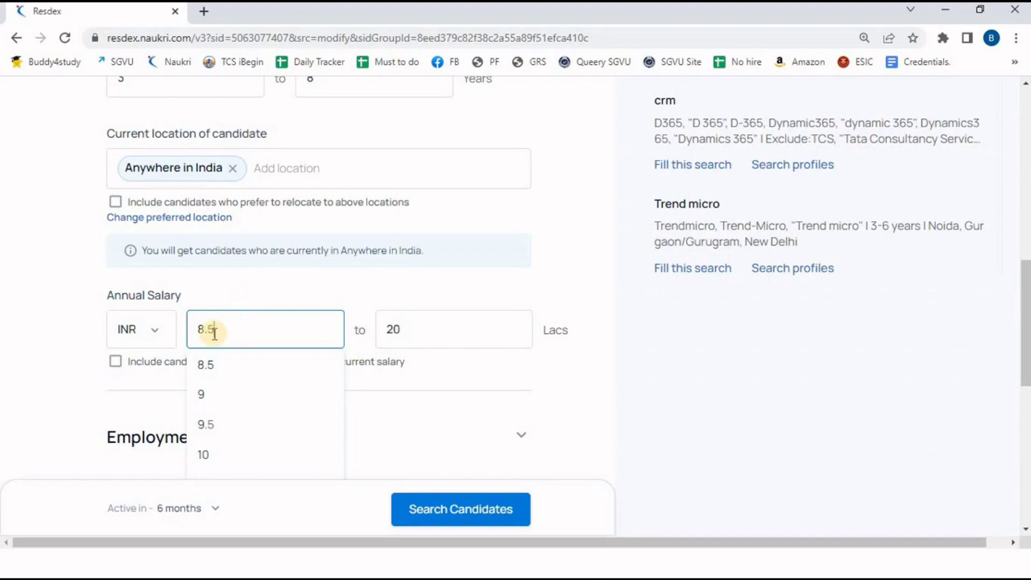
{"action": "left_click", "coordinate": [424, 336]}
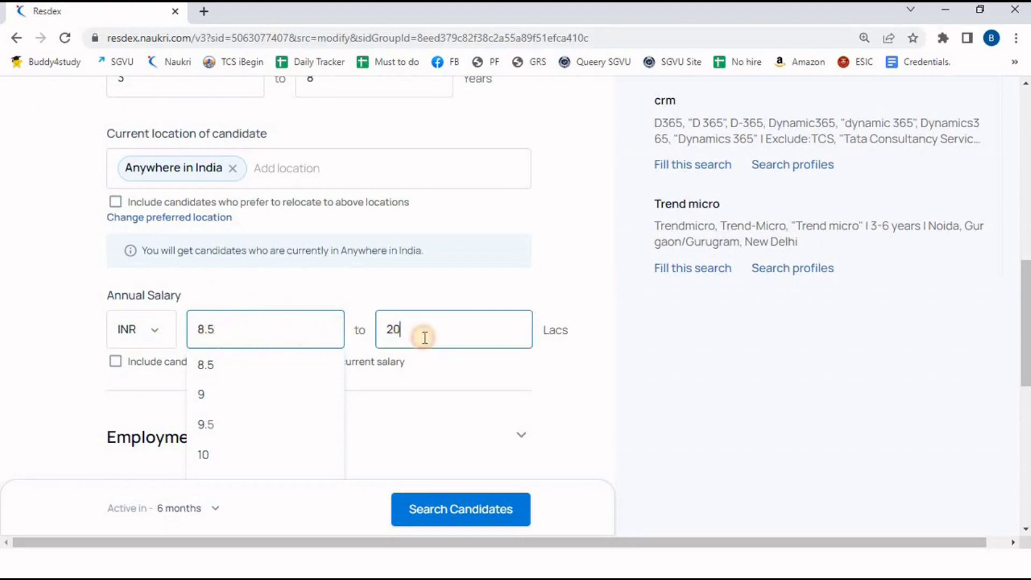
{"action": "type", "text": ".5"}
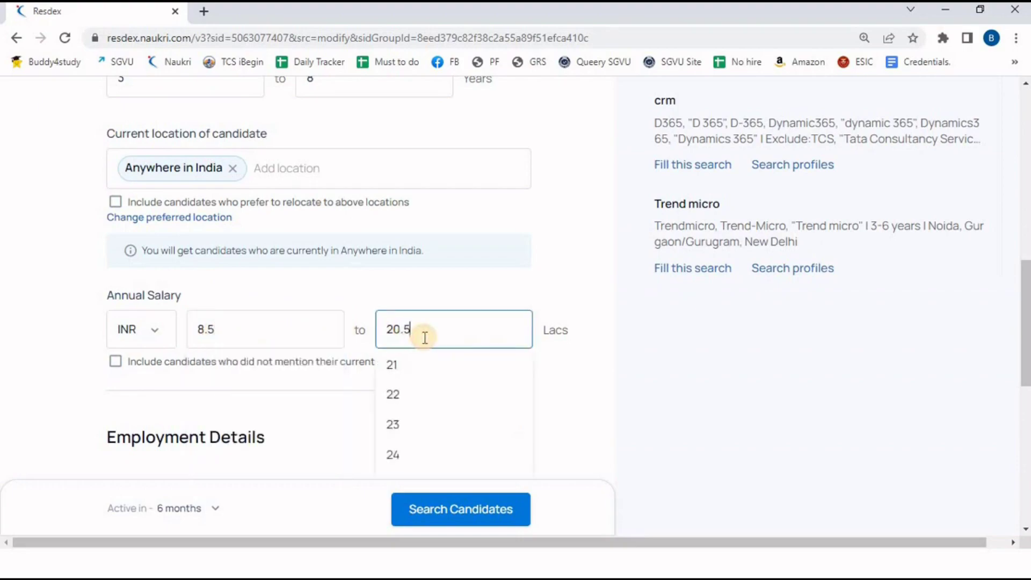
{"action": "left_click", "coordinate": [455, 292]}
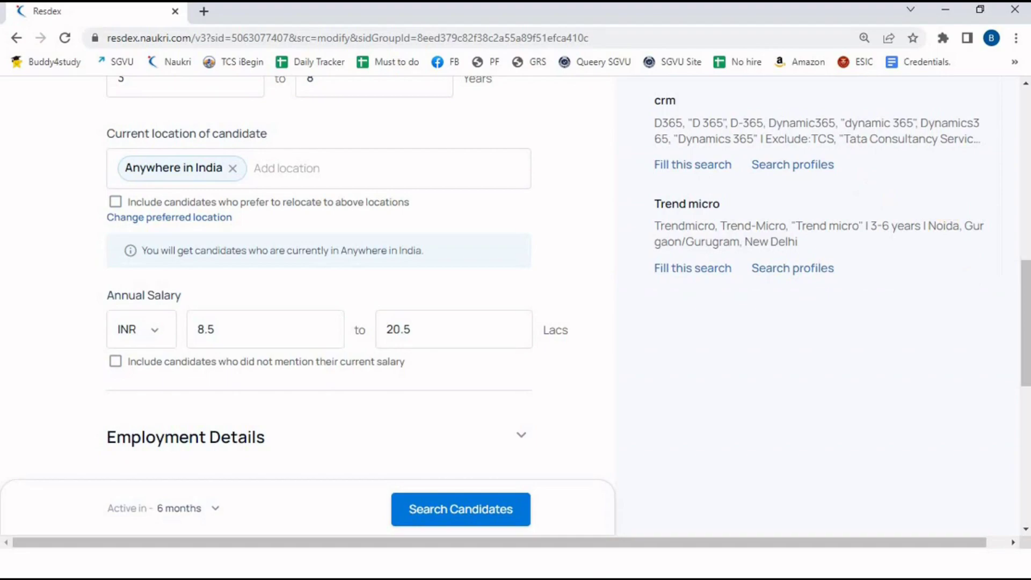
{"action": "left_click_drag", "start_coordinate": [1024, 276], "coordinate": [1026, 311]}
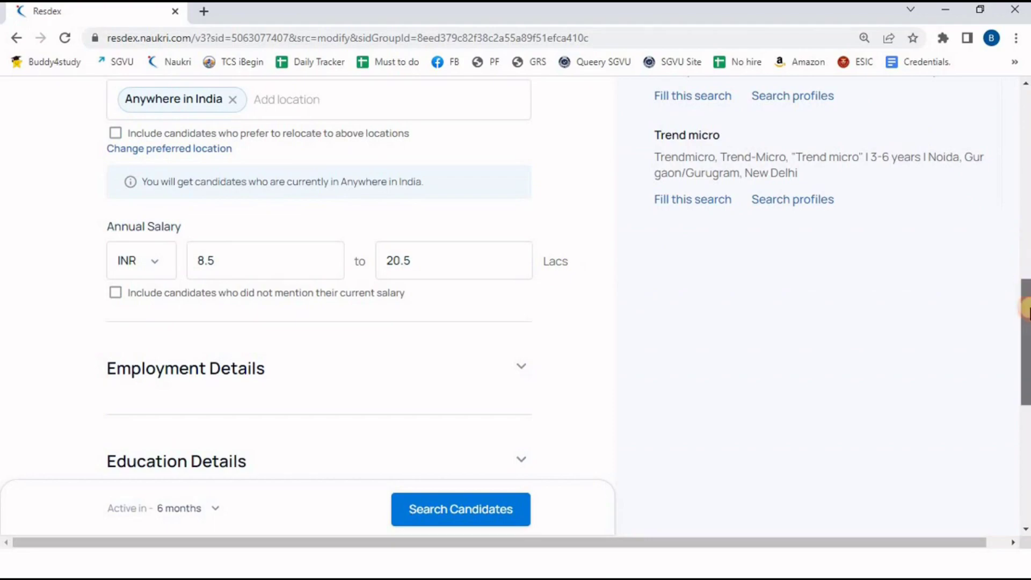
{"action": "left_click_drag", "start_coordinate": [1025, 299], "coordinate": [1027, 317]}
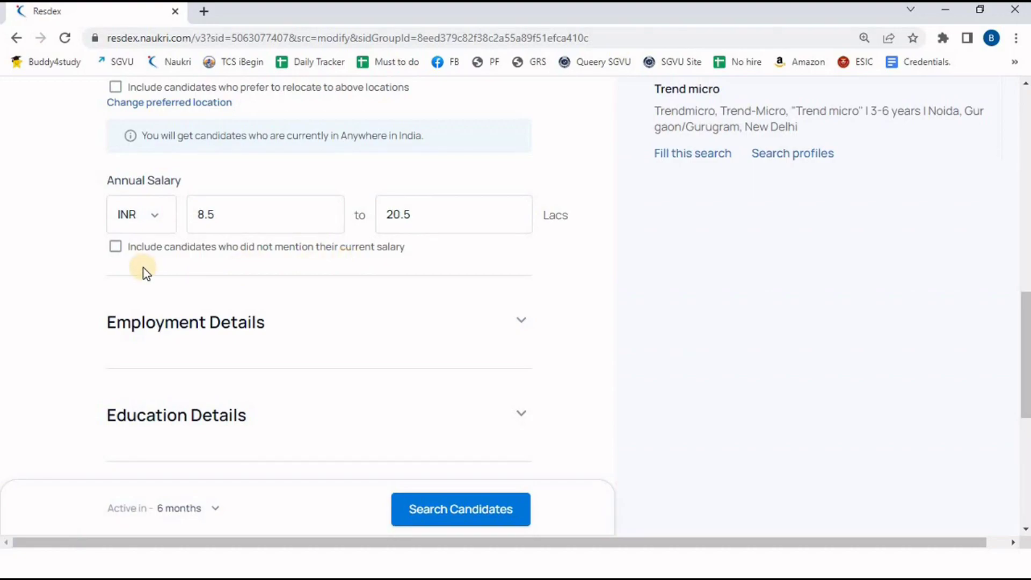
Turn the option to include candidates who did not mention their current salary on and back off
{"action": "left_click", "coordinate": [117, 248]}
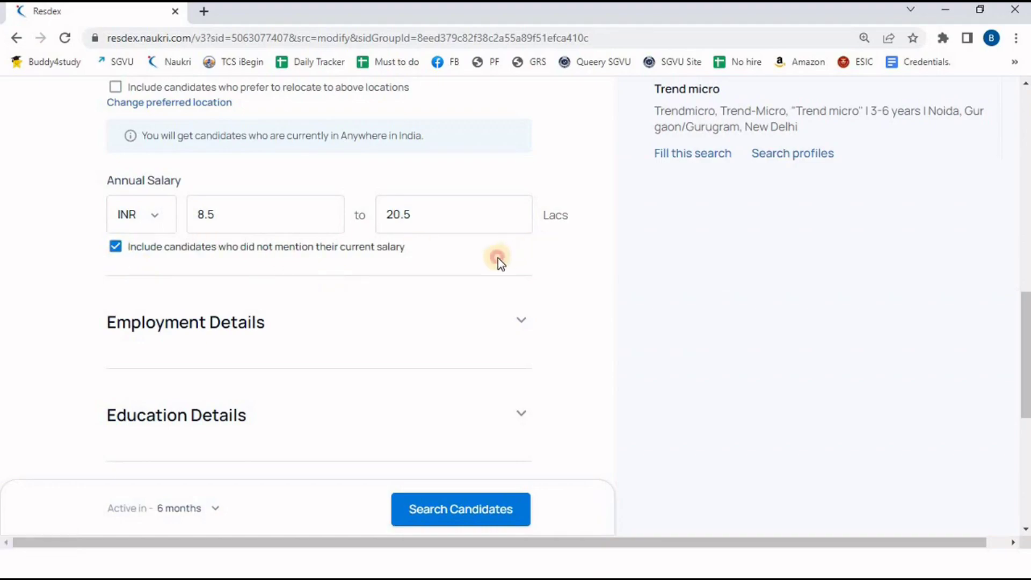
{"action": "left_click", "coordinate": [116, 251]}
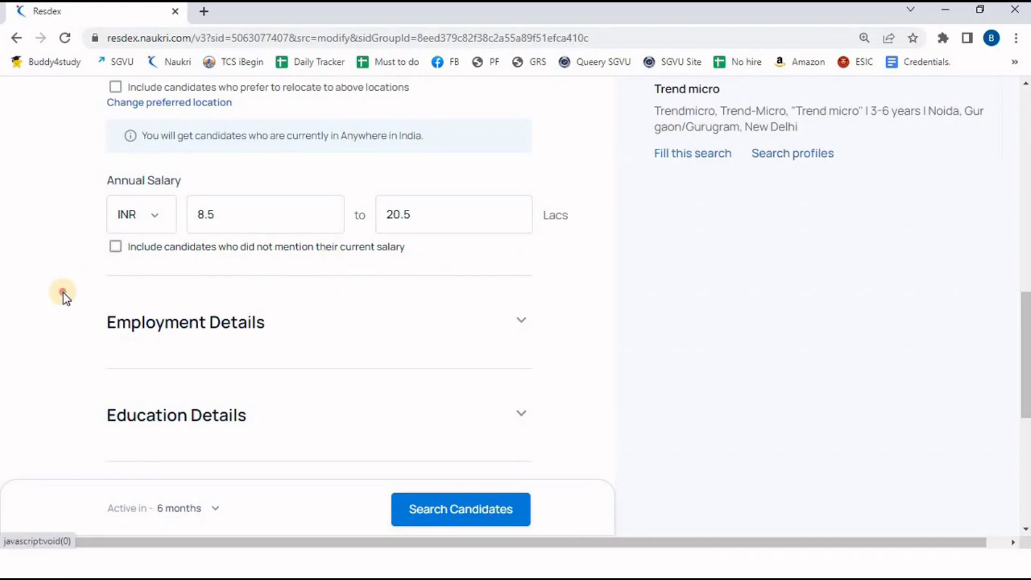
Expand the Employment Details section of the candidate search form
{"action": "scroll", "coordinate": [63, 292], "scroll_direction": "down", "scroll_amount": 1}
{"action": "scroll", "coordinate": [345, 211], "scroll_direction": "down", "scroll_amount": 2}
{"action": "left_click", "coordinate": [346, 208]}
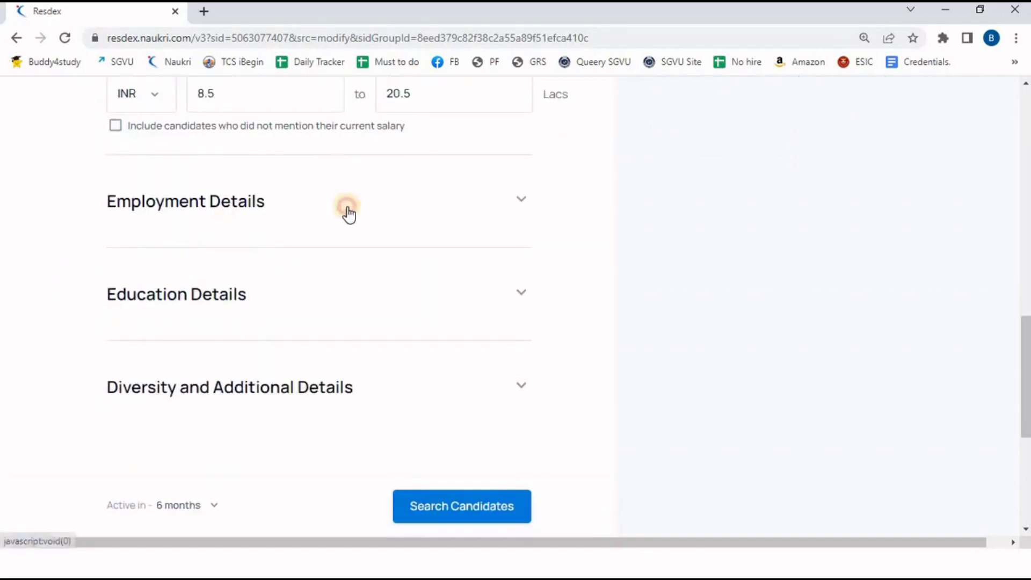
{"action": "scroll", "coordinate": [502, 235], "scroll_direction": "down", "scroll_amount": 2}
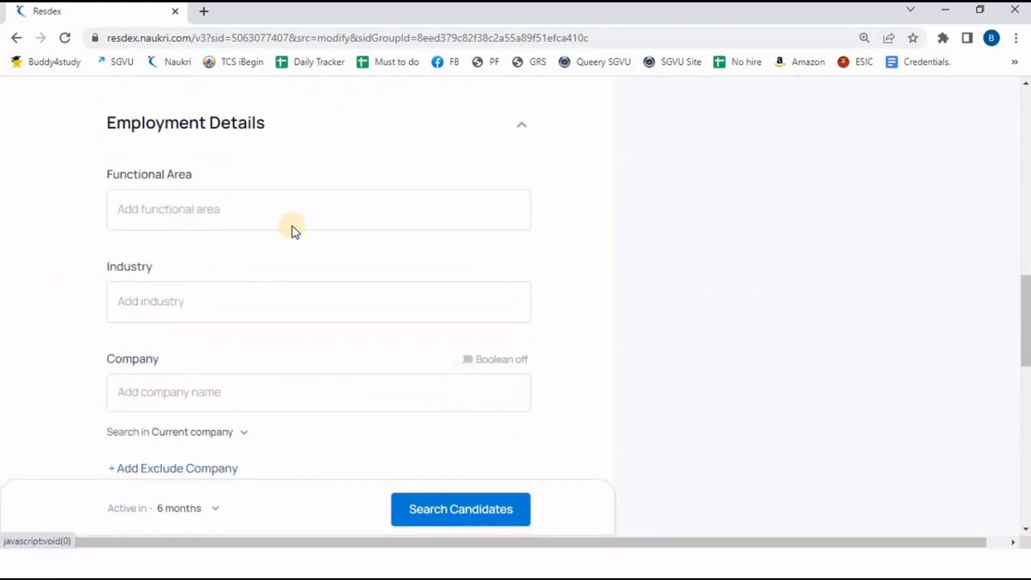
Look through the functional area options and the roles under Engineering - Hardware & Networks, selecting none
{"action": "left_click", "coordinate": [212, 207]}
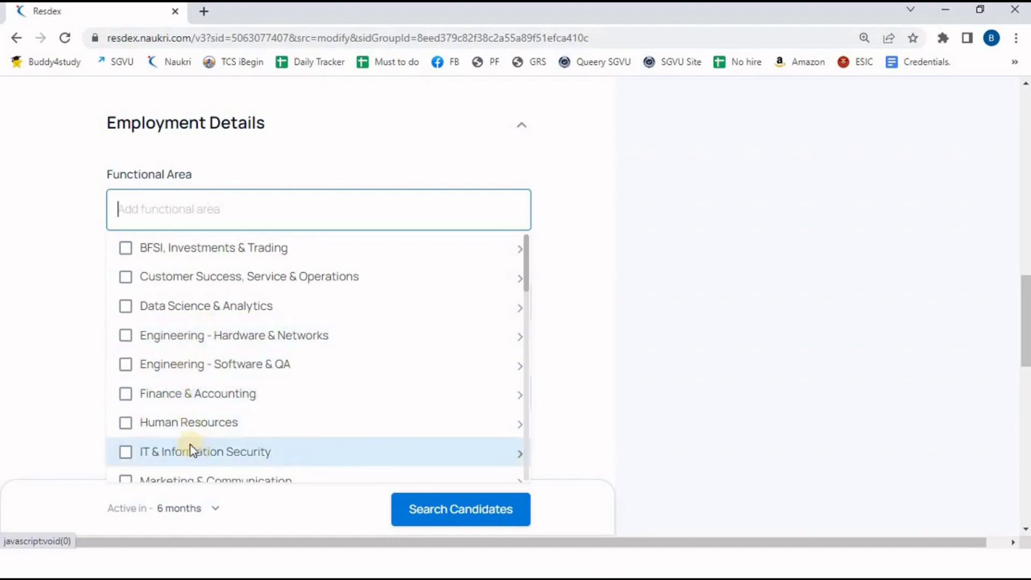
{"action": "left_click", "coordinate": [179, 339]}
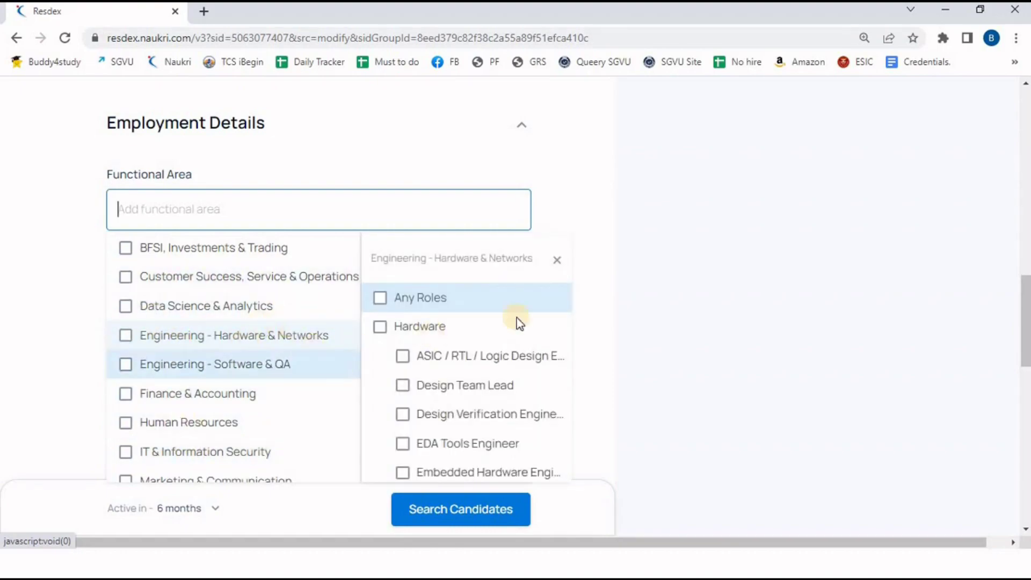
{"action": "left_click", "coordinate": [556, 263]}
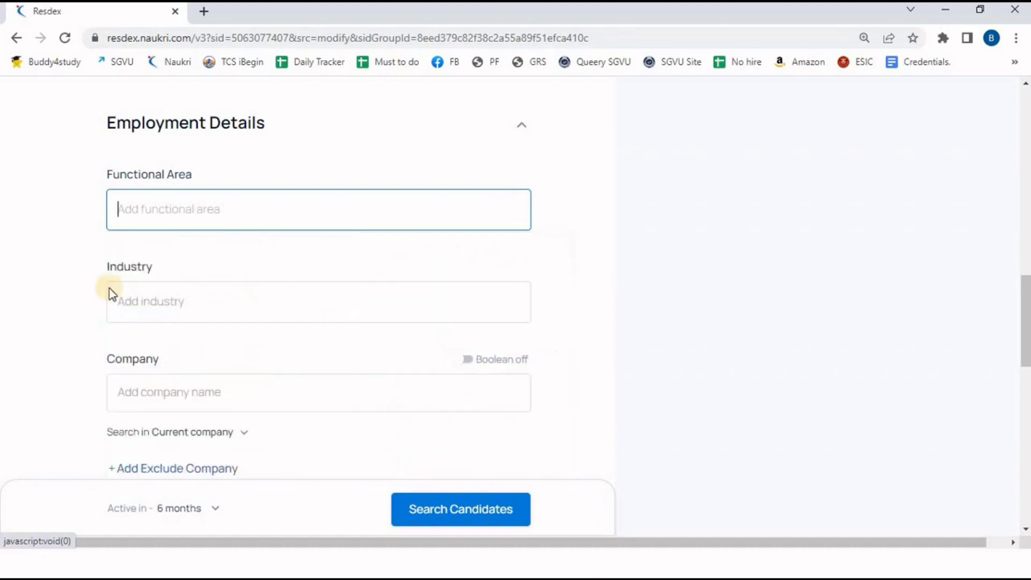
Add IT Services & Consulting as the industry filter
{"action": "scroll", "coordinate": [56, 282], "scroll_direction": "down", "scroll_amount": 1}
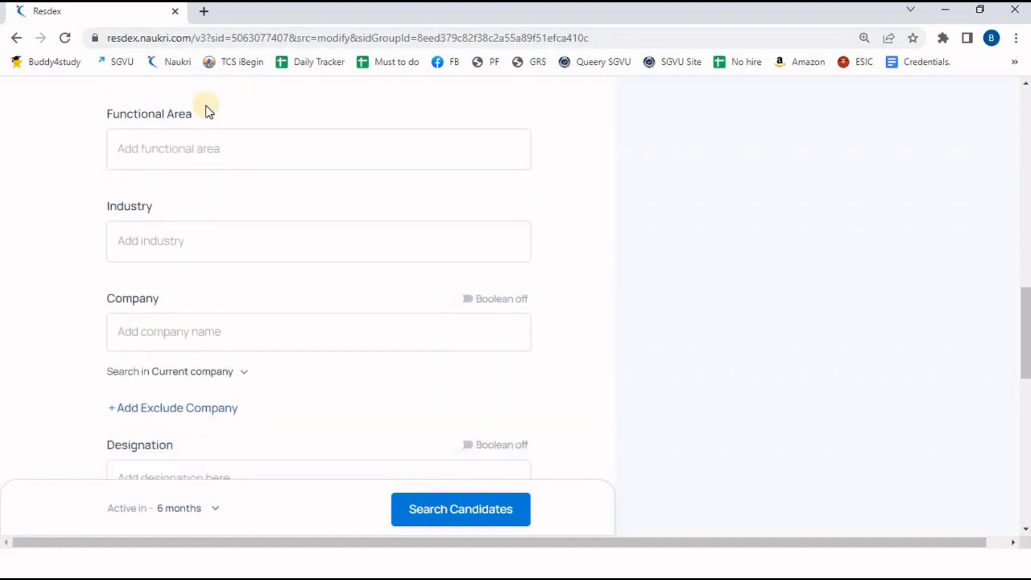
{"action": "left_click", "coordinate": [152, 251]}
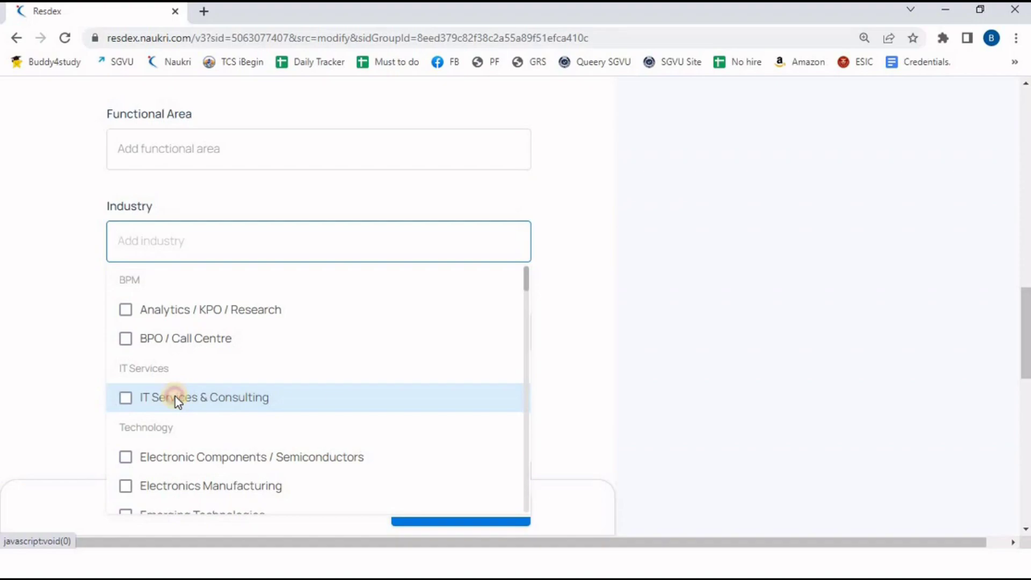
{"action": "left_click", "coordinate": [155, 398]}
{"action": "left_click", "coordinate": [73, 336]}
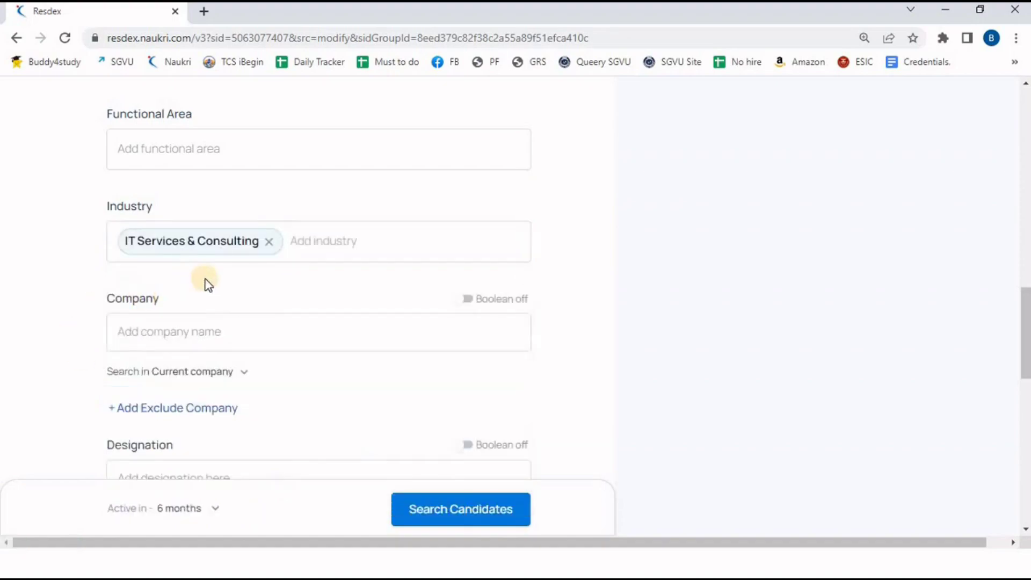
Add TCS as the company to search for in Employment Details
{"action": "left_click", "coordinate": [183, 331]}
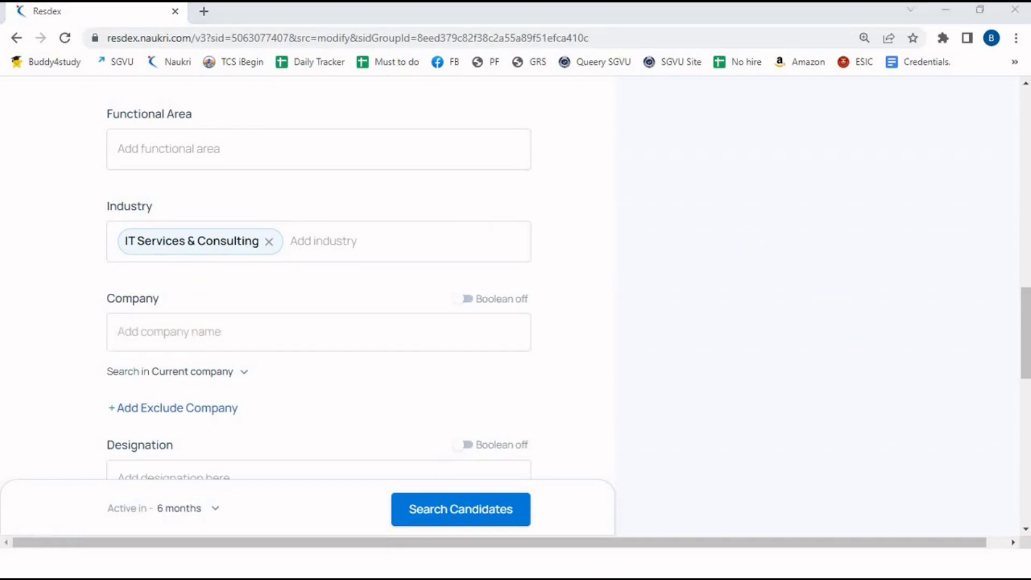
{"action": "left_click_drag", "start_coordinate": [1024, 350], "coordinate": [1024, 362]}
{"action": "left_click", "coordinate": [205, 253]}
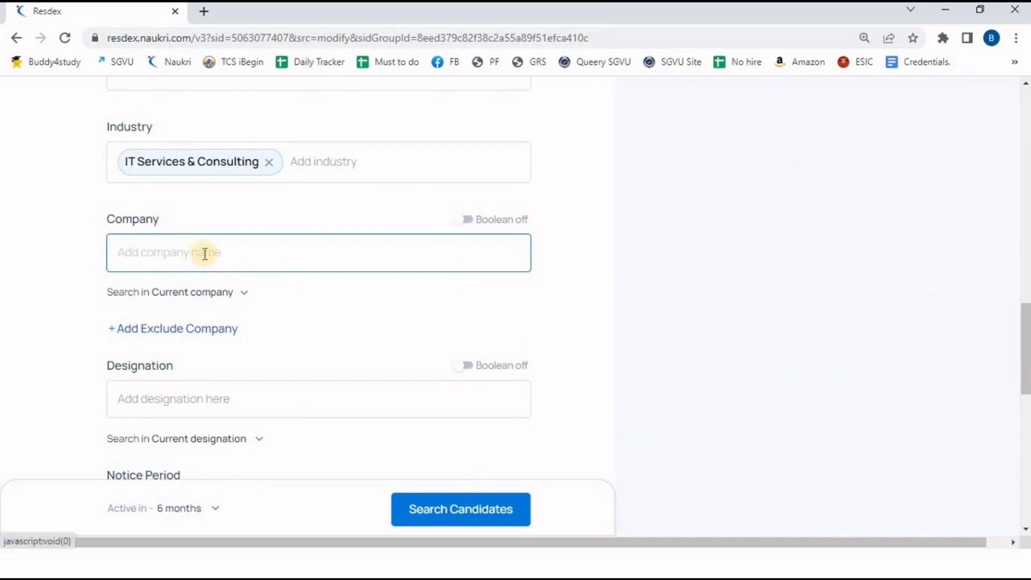
{"action": "type", "text": "TCS"}
{"action": "key", "text": "Return"}
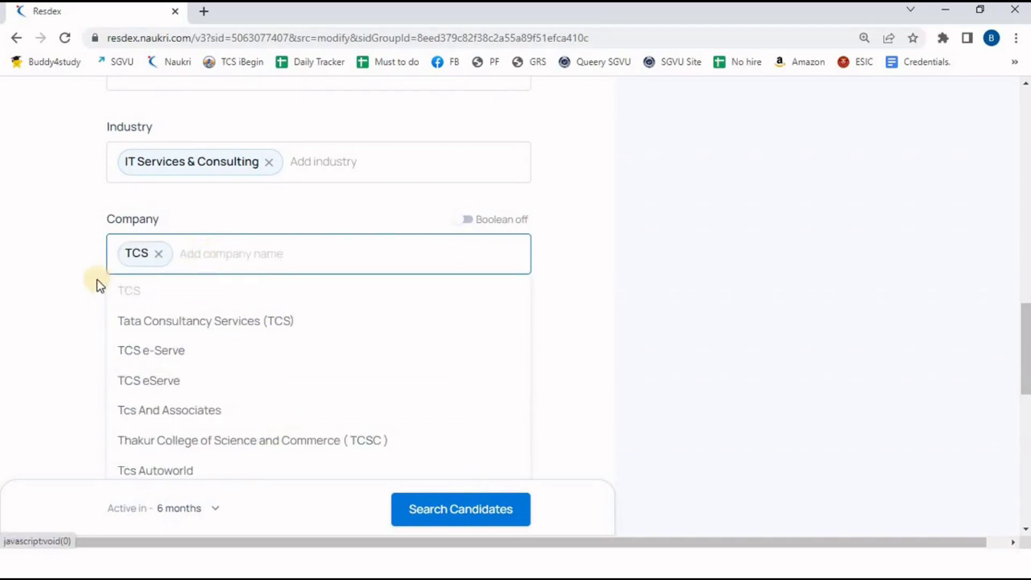
{"action": "left_click", "coordinate": [56, 284]}
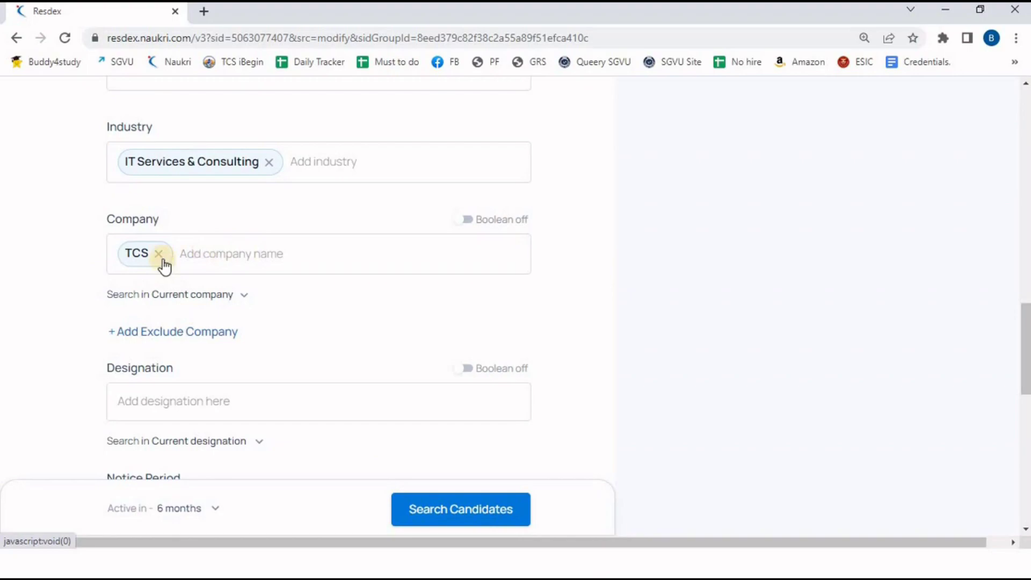
Enable Boolean mode for the company filter, and switch its search scope to Current/Previous company and back to Current company
{"action": "left_click", "coordinate": [468, 221]}
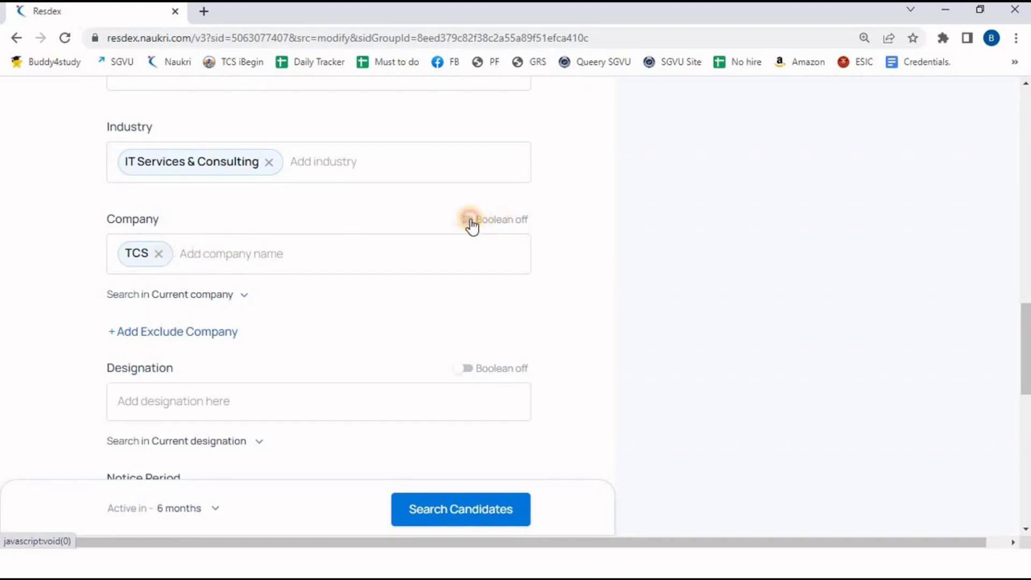
{"action": "left_click", "coordinate": [229, 289]}
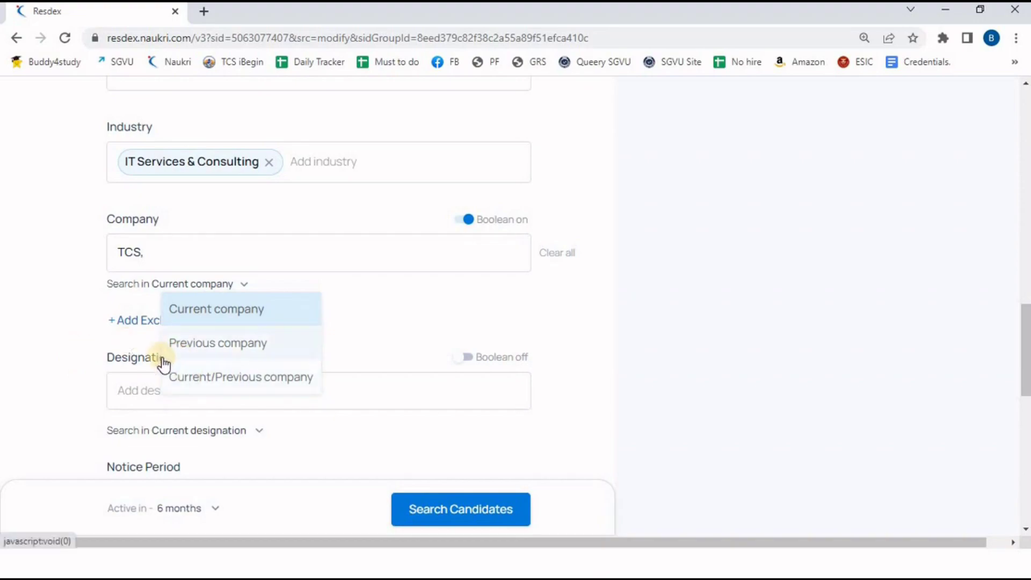
{"action": "left_click", "coordinate": [194, 374]}
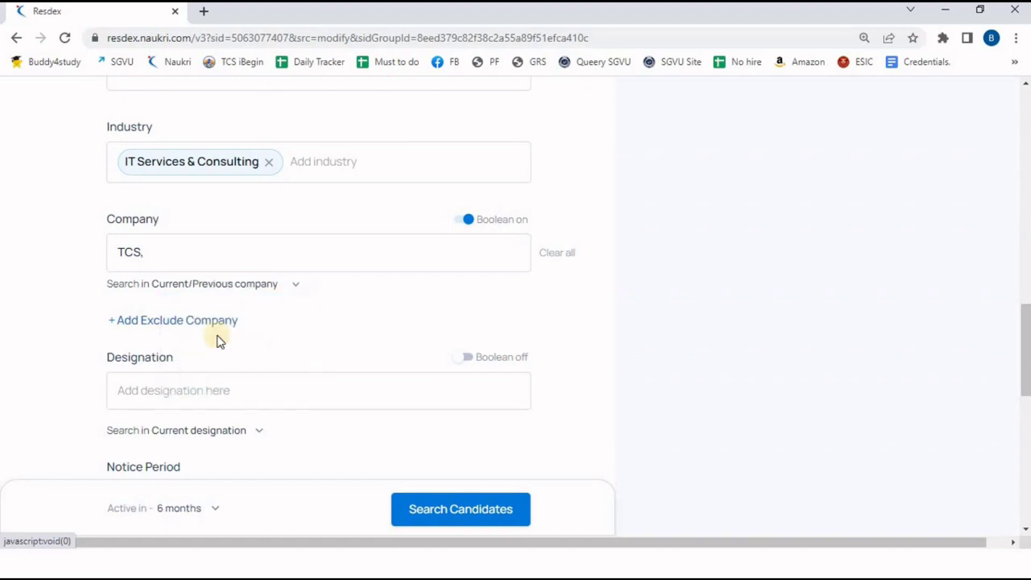
{"action": "left_click", "coordinate": [274, 285]}
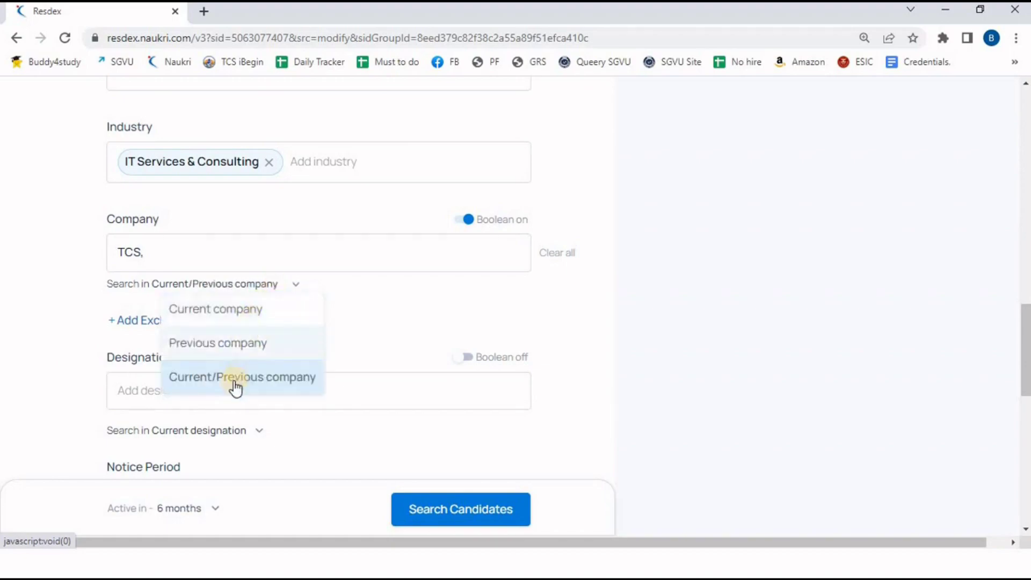
{"action": "left_click", "coordinate": [254, 314]}
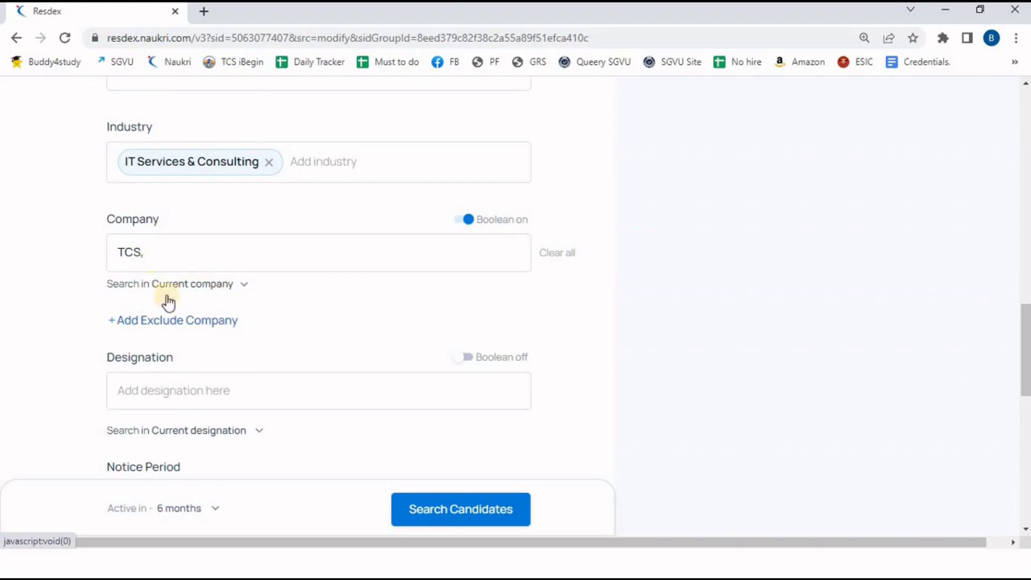
Add an exclude company filter and choose NTT DATA as the company to exclude
{"action": "left_click", "coordinate": [204, 323]}
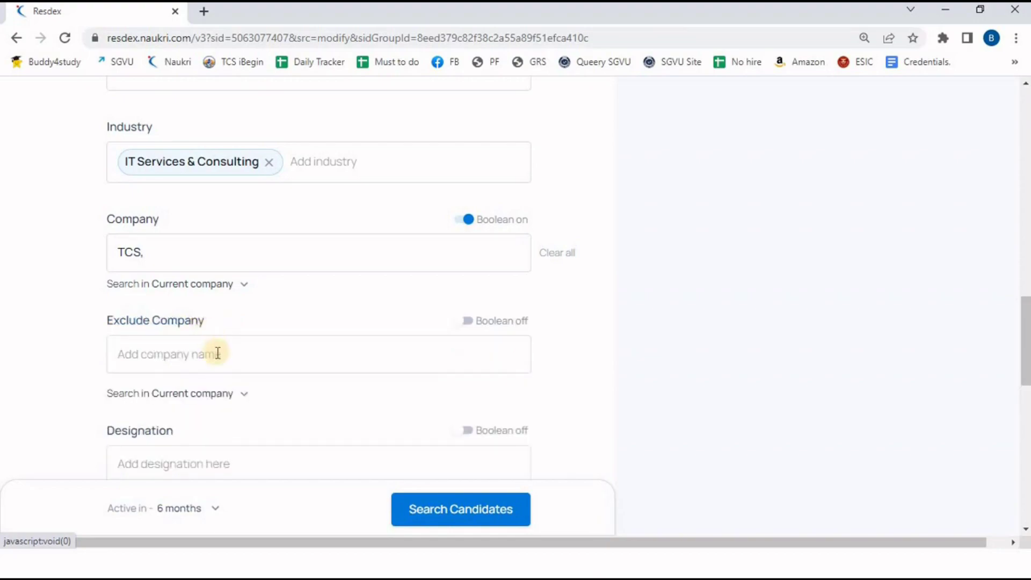
{"action": "left_click", "coordinate": [217, 353]}
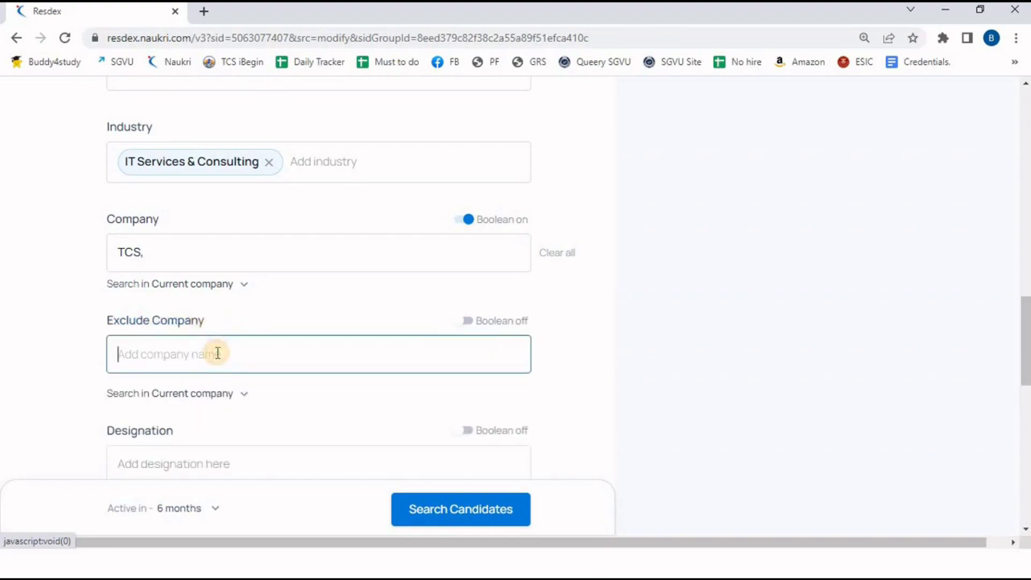
{"action": "type", "text": "NTT"}
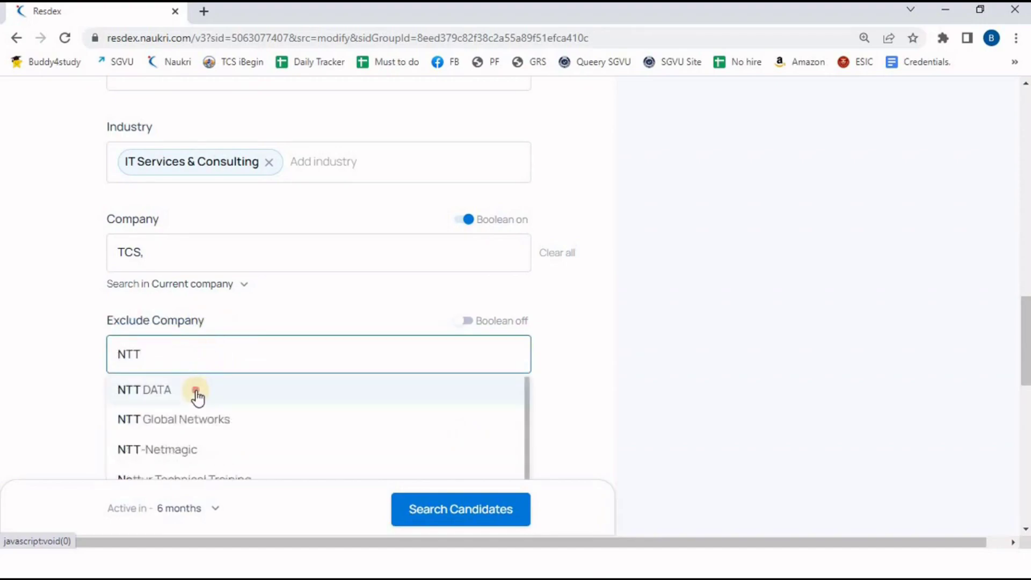
{"action": "left_click", "coordinate": [195, 392]}
{"action": "left_click", "coordinate": [79, 353]}
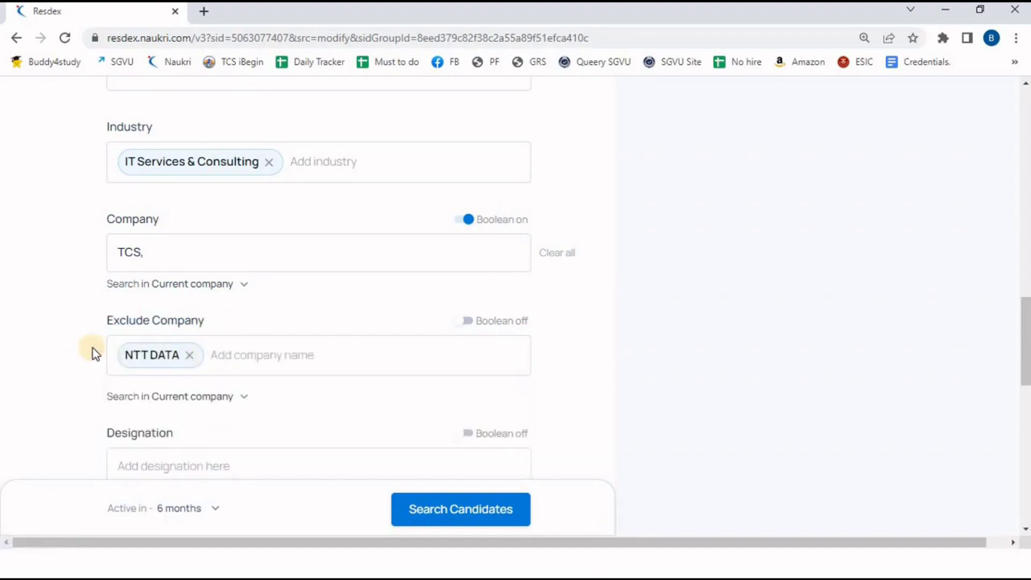
Enable Boolean mode for the excluded company and set its search scope to Current/Previous company
{"action": "left_click", "coordinate": [472, 322]}
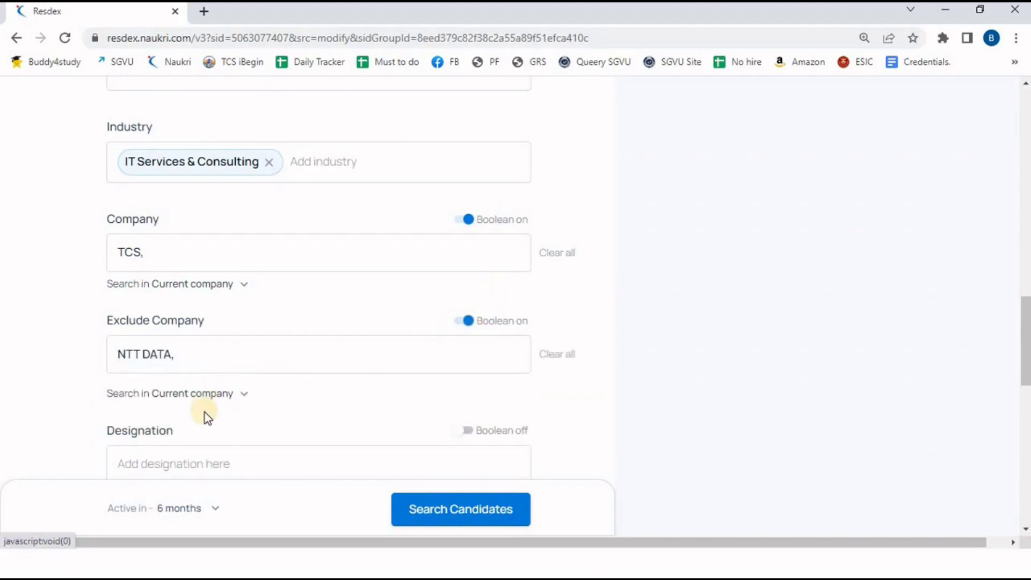
{"action": "left_click", "coordinate": [230, 395]}
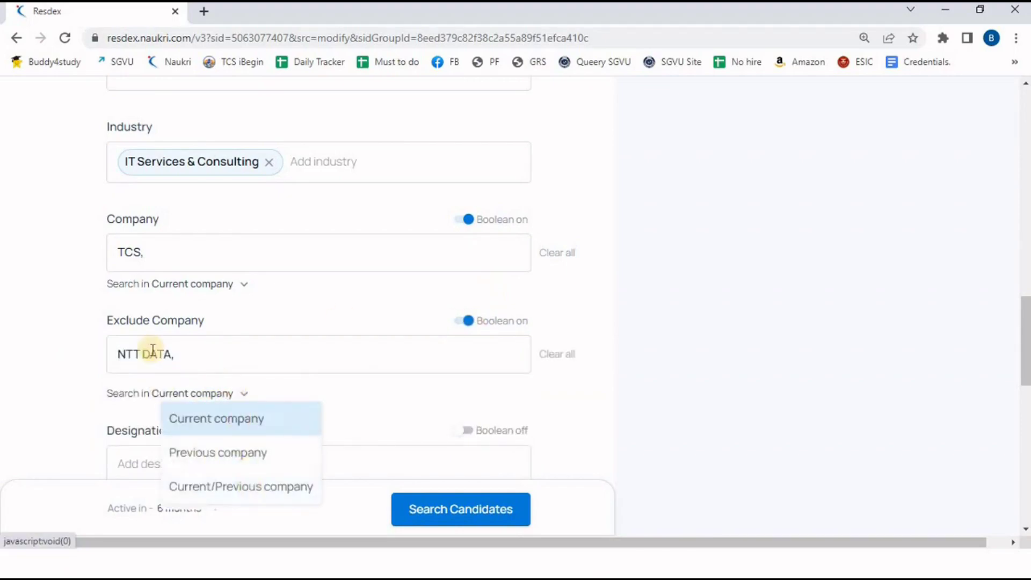
{"action": "left_click", "coordinate": [270, 493]}
Remove TCS from the company filter and turn off its Boolean mode
{"action": "scroll", "coordinate": [78, 373], "scroll_direction": "down", "scroll_amount": 1}
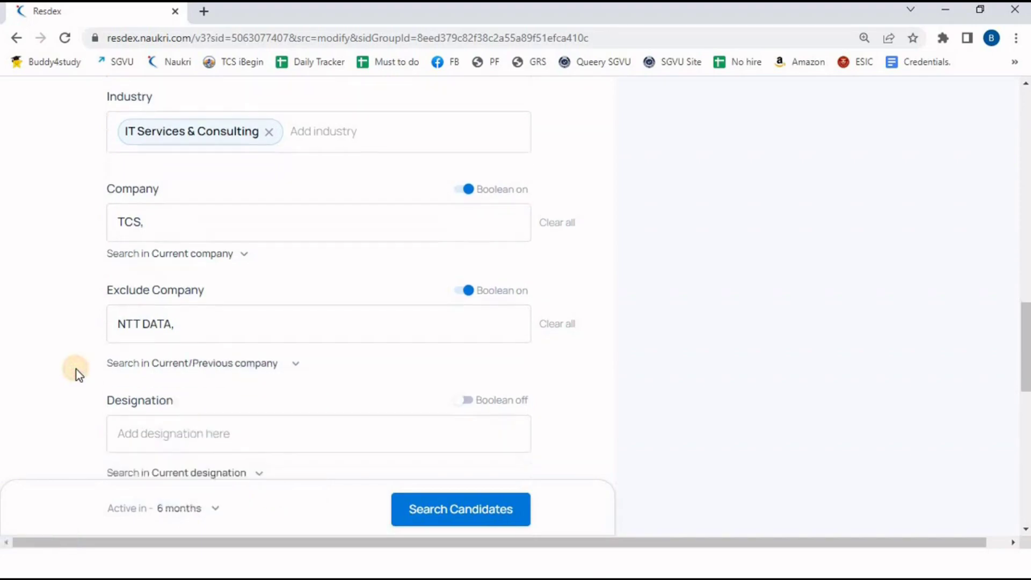
{"action": "scroll", "coordinate": [78, 374], "scroll_direction": "down", "scroll_amount": 1}
{"action": "left_click", "coordinate": [171, 194]}
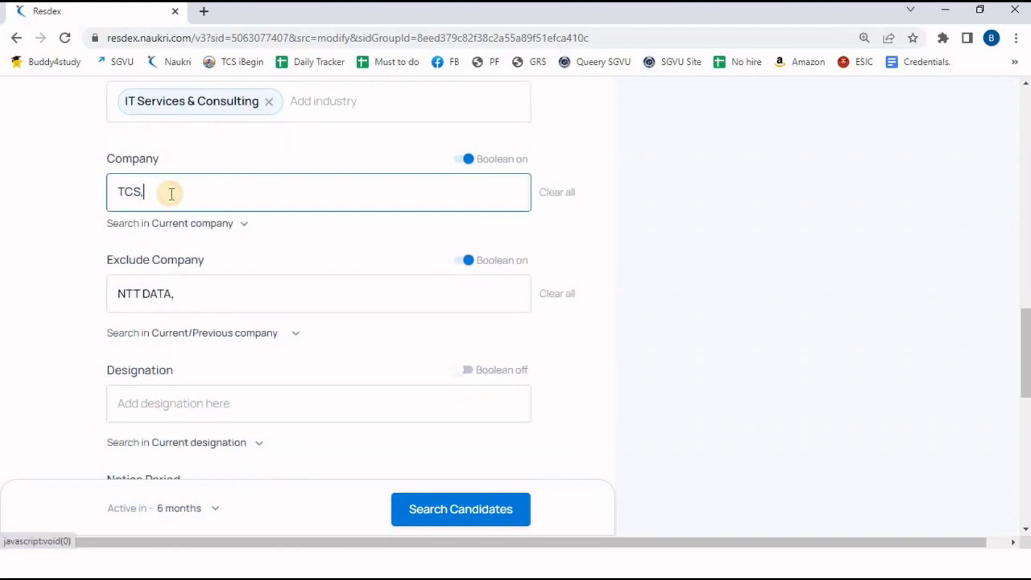
{"action": "key", "text": "BackSpace"}
{"action": "key", "text": "BackSpace"}
{"action": "key", "text": "BackSpace"}
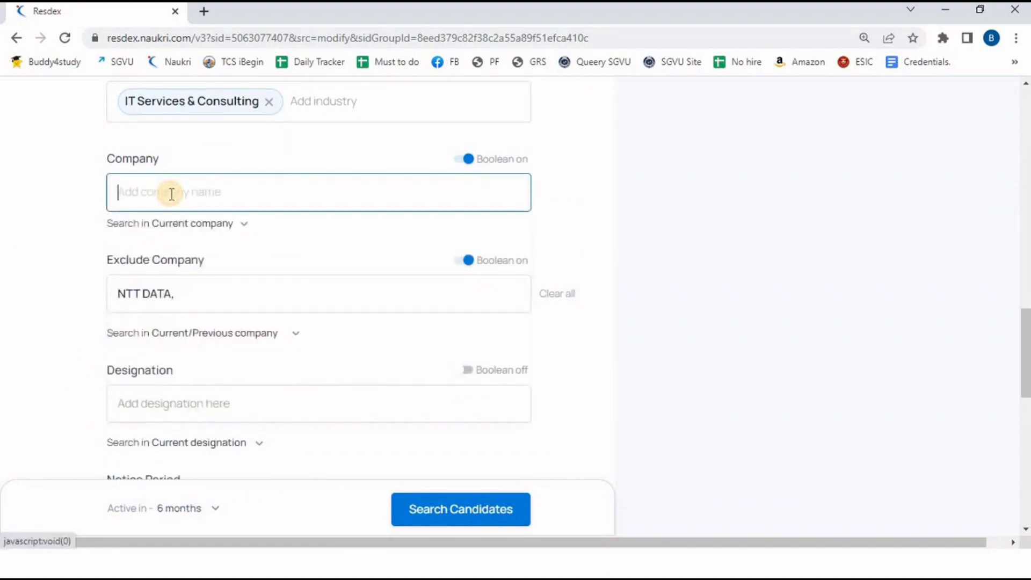
{"action": "left_click", "coordinate": [468, 160]}
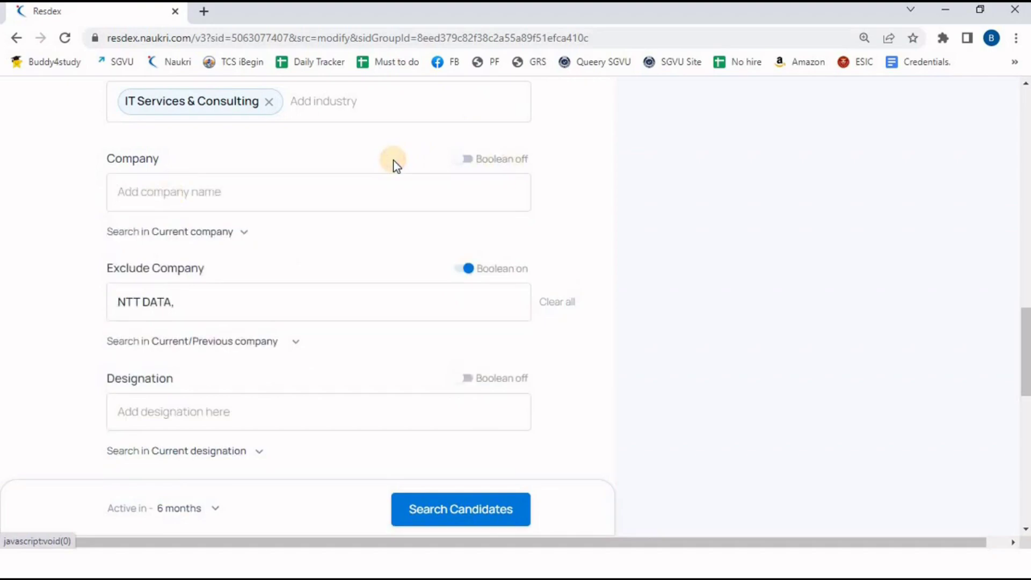
Add Frontend Development Analyst as the designation filter and remove it again
{"action": "scroll", "coordinate": [395, 160], "scroll_direction": "down", "scroll_amount": 1}
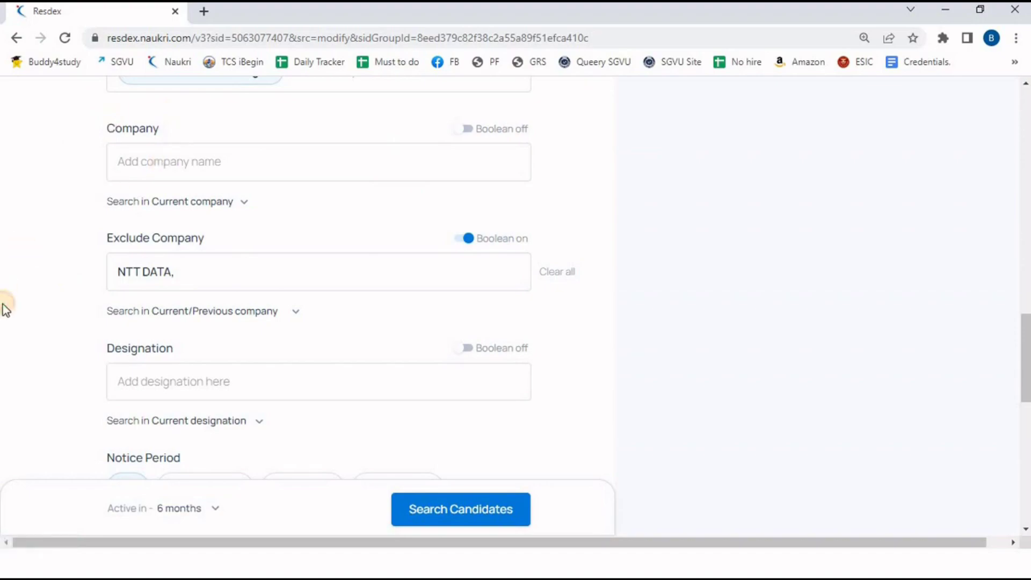
{"action": "scroll", "coordinate": [6, 308], "scroll_direction": "down", "scroll_amount": 1}
{"action": "scroll", "coordinate": [5, 307], "scroll_direction": "down", "scroll_amount": 3}
{"action": "left_click", "coordinate": [174, 273]}
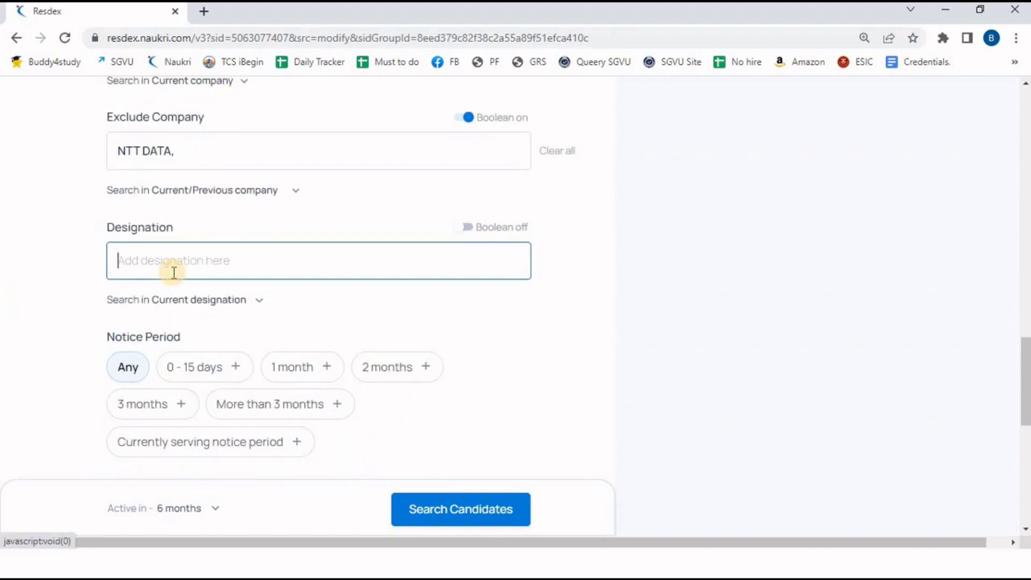
{"action": "type", "text": "Front"}
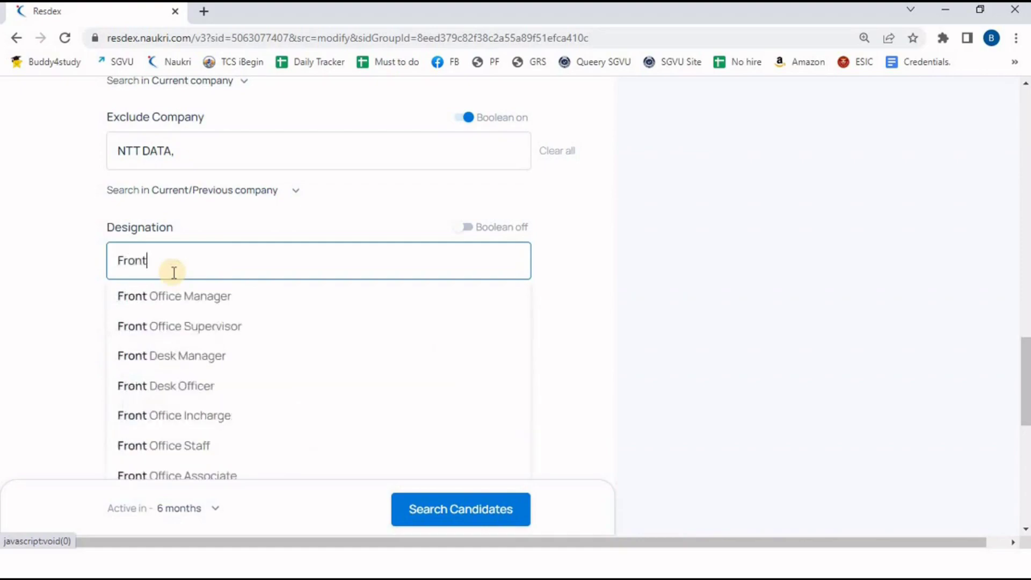
{"action": "type", "text": "end Deve"}
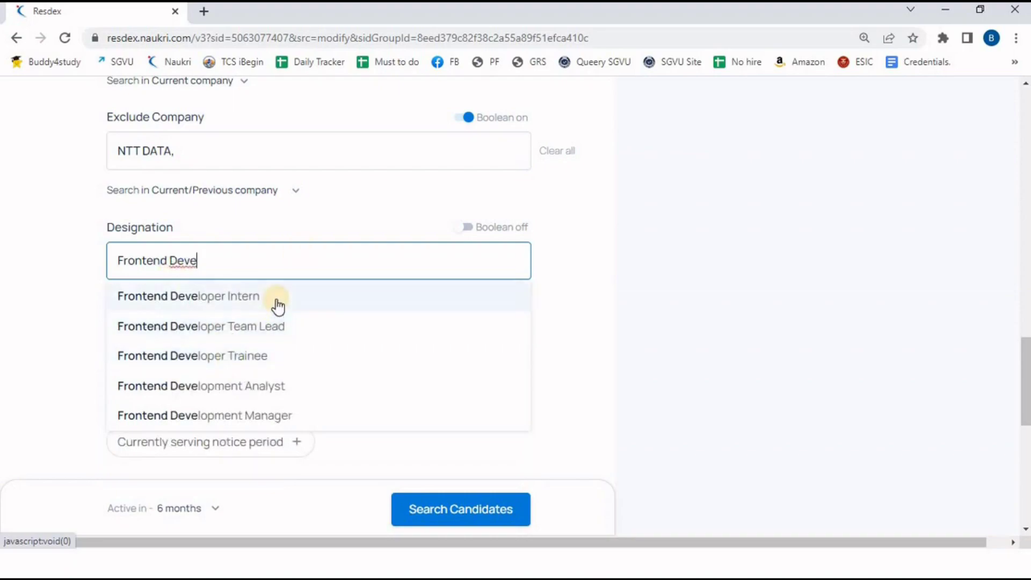
{"action": "left_click", "coordinate": [271, 386]}
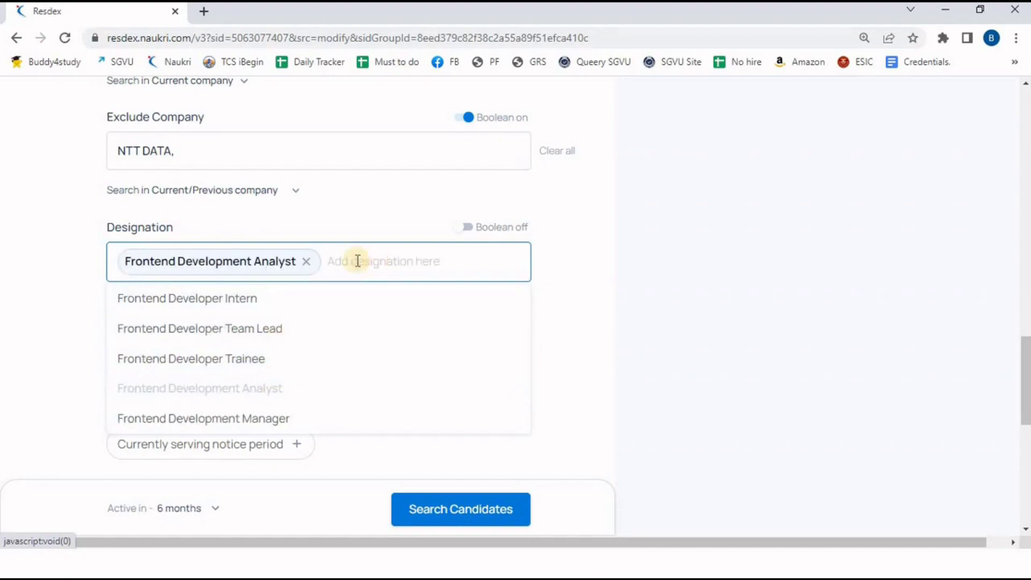
{"action": "left_click", "coordinate": [309, 262]}
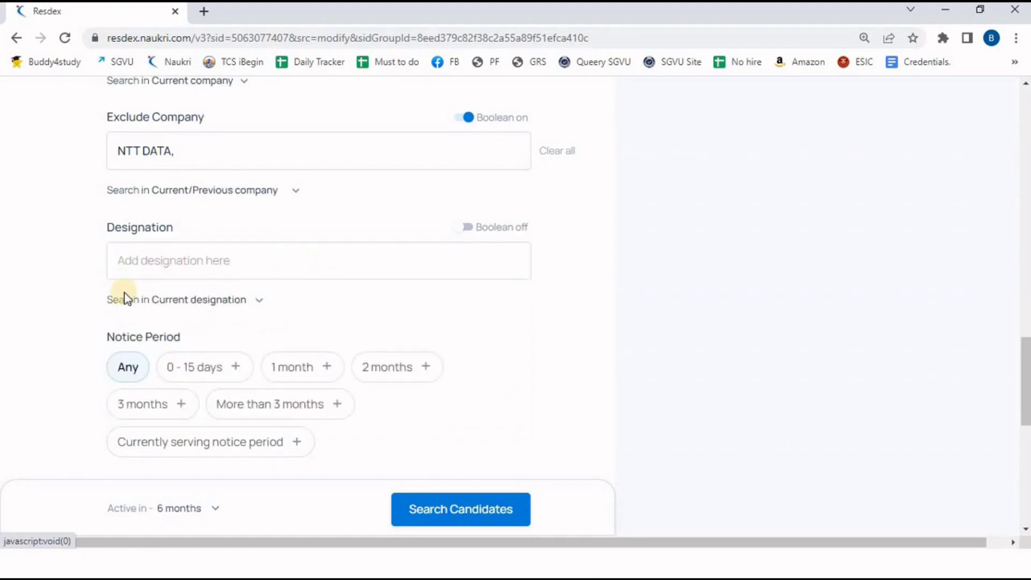
Check the job description, and set the notice period filter to 0 - 15 days, 1 month and Currently serving notice period
{"action": "scroll", "coordinate": [56, 305], "scroll_direction": "down", "scroll_amount": 2}
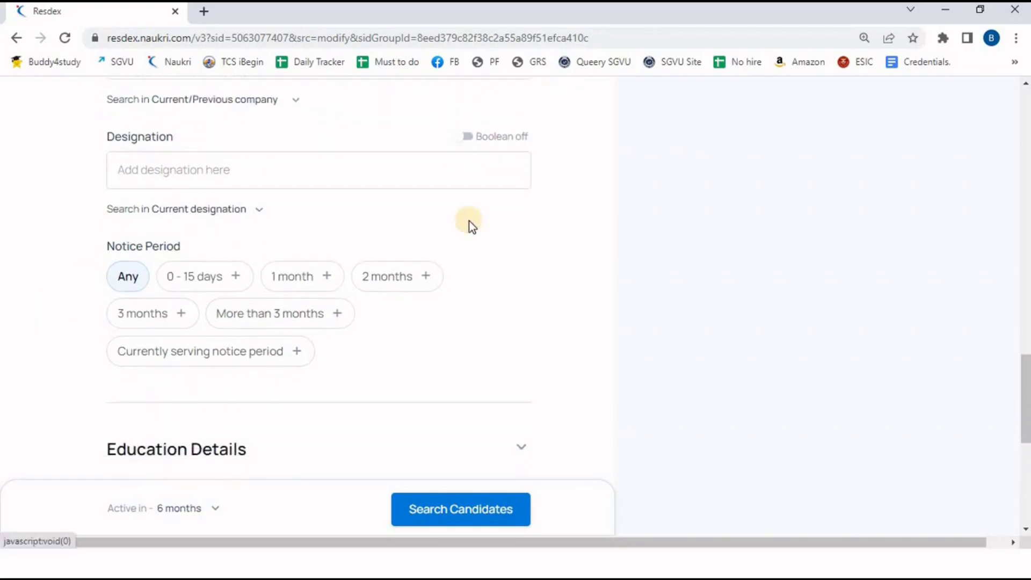
{"action": "key", "text": "alt+Tab"}
{"action": "left_click_drag", "start_coordinate": [463, 352], "coordinate": [342, 299]}
{"action": "left_click", "coordinate": [410, 375]}
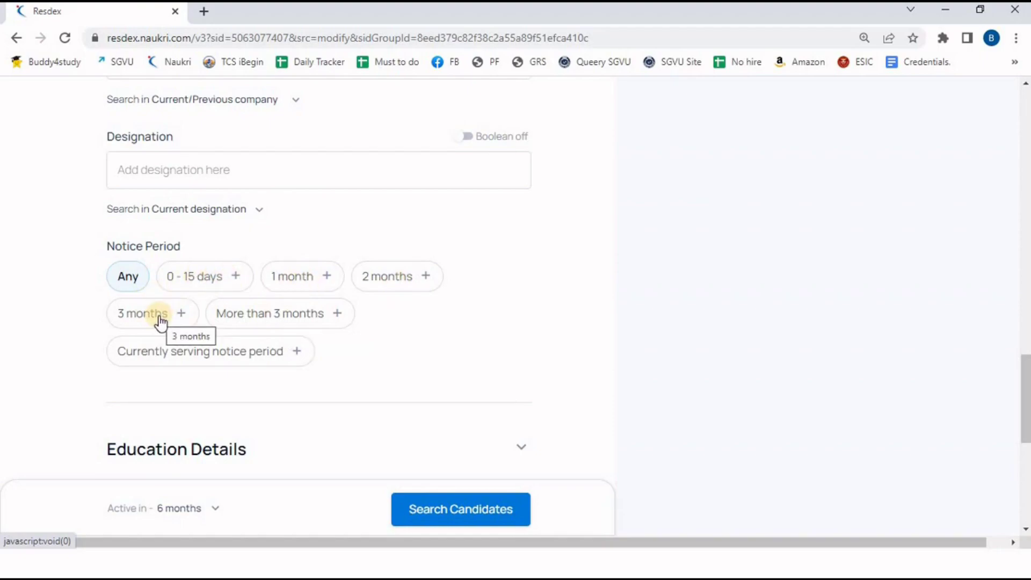
{"action": "left_click", "coordinate": [227, 277]}
{"action": "left_click", "coordinate": [318, 274]}
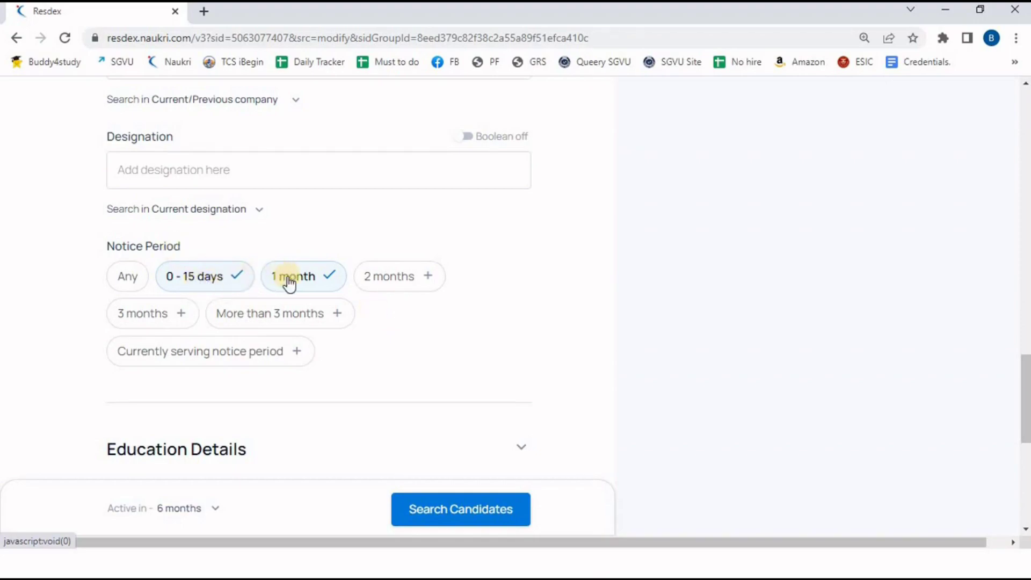
{"action": "left_click", "coordinate": [228, 355]}
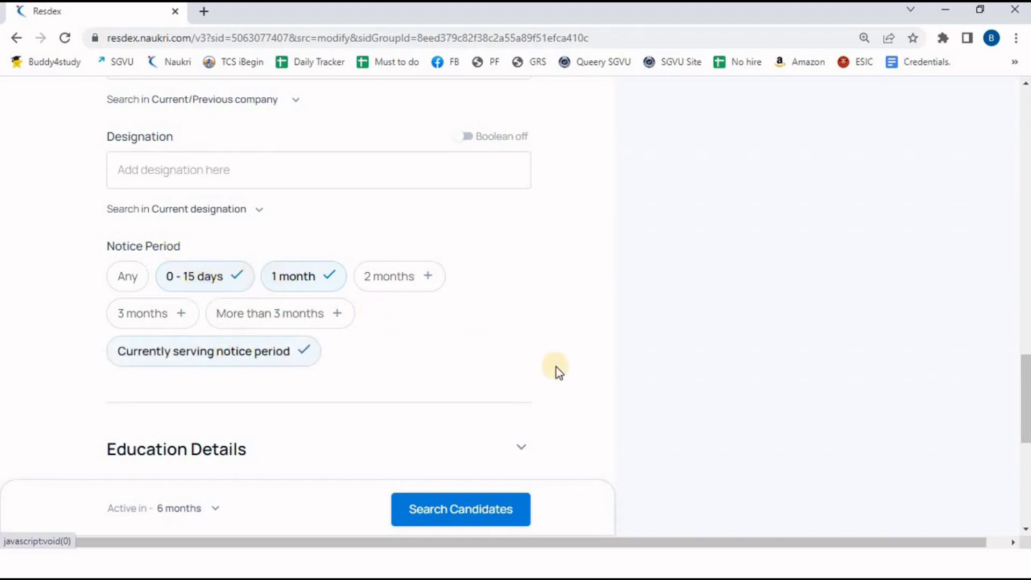
Expand Education Details and compare the UG and PG qualification options with the job description
{"action": "scroll", "coordinate": [556, 366], "scroll_direction": "down", "scroll_amount": 4}
{"action": "left_click", "coordinate": [500, 246]}
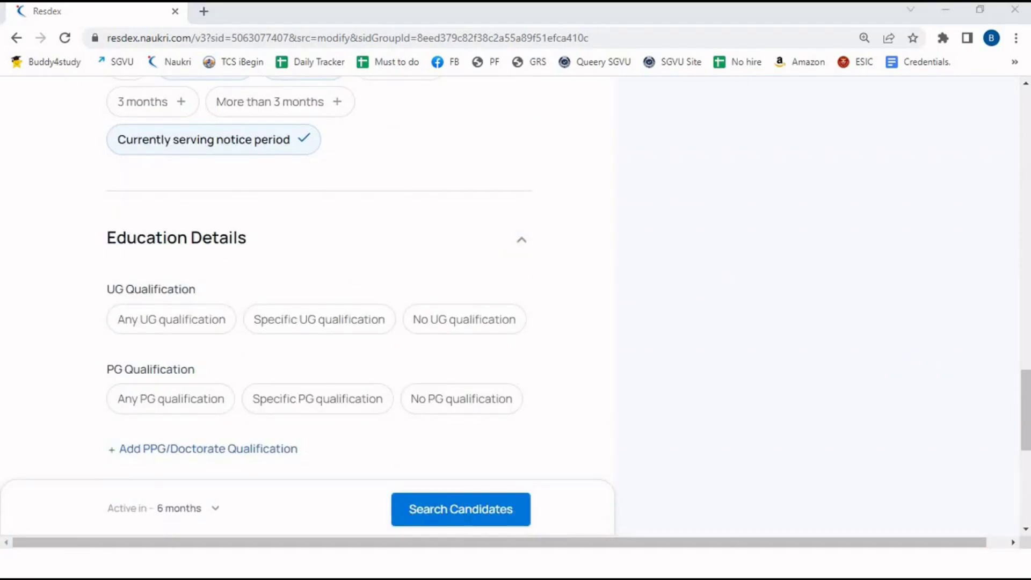
{"action": "left_click", "coordinate": [1026, 406]}
{"action": "scroll", "coordinate": [993, 432], "scroll_direction": "down", "scroll_amount": 2}
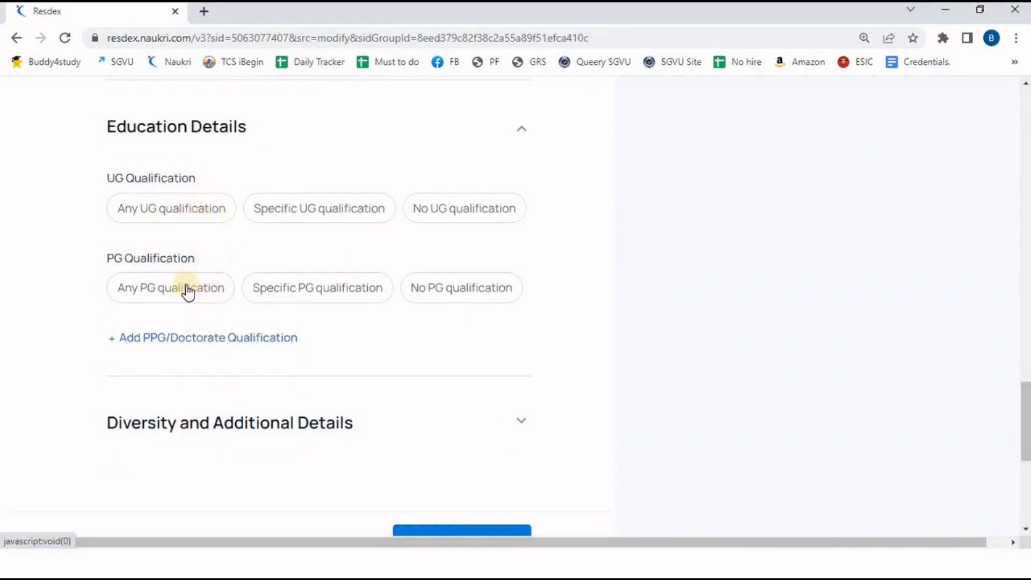
{"action": "scroll", "coordinate": [88, 301], "scroll_direction": "down", "scroll_amount": 1}
{"action": "scroll", "coordinate": [89, 301], "scroll_direction": "down", "scroll_amount": 2}
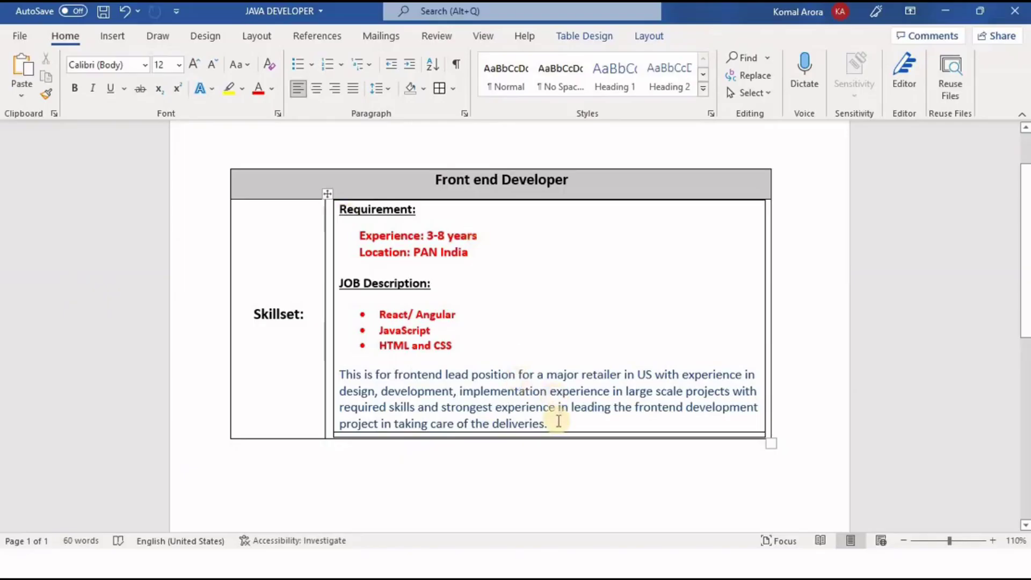
{"action": "left_click_drag", "start_coordinate": [531, 414], "coordinate": [299, 342]}
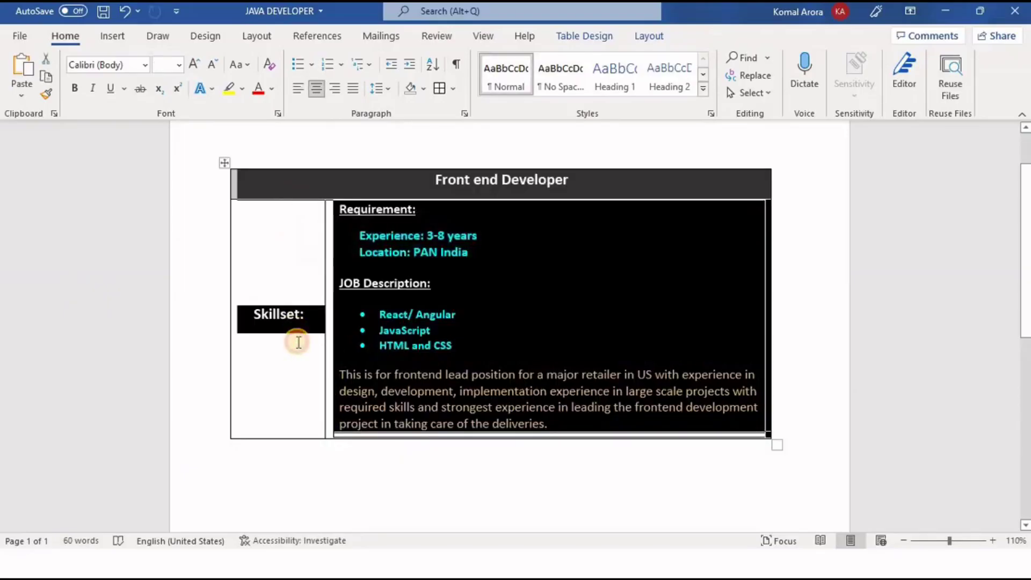
{"action": "left_click", "coordinate": [298, 342]}
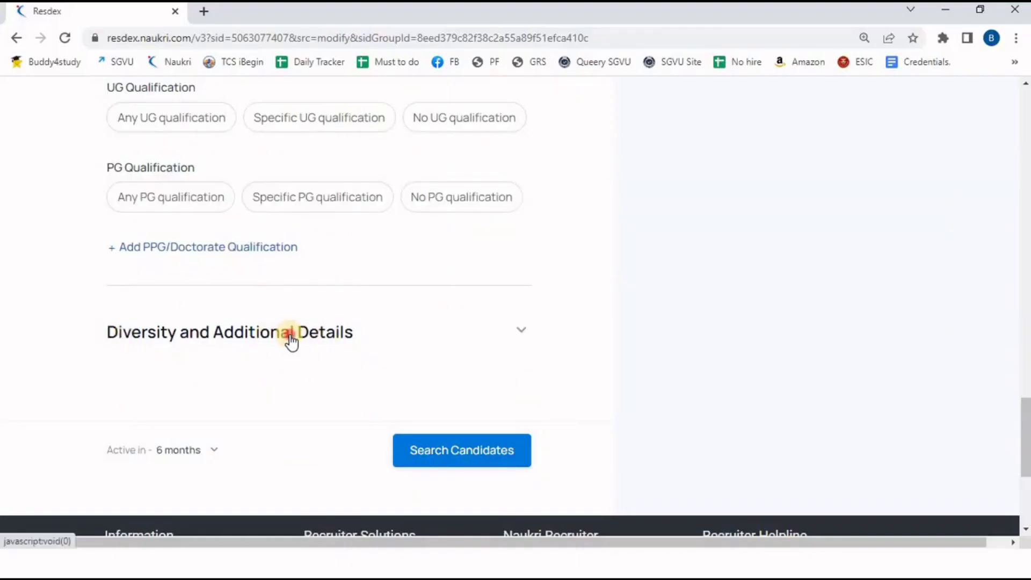
Expand the Diversity and Additional Details section and look over its filters
{"action": "left_click", "coordinate": [290, 338]}
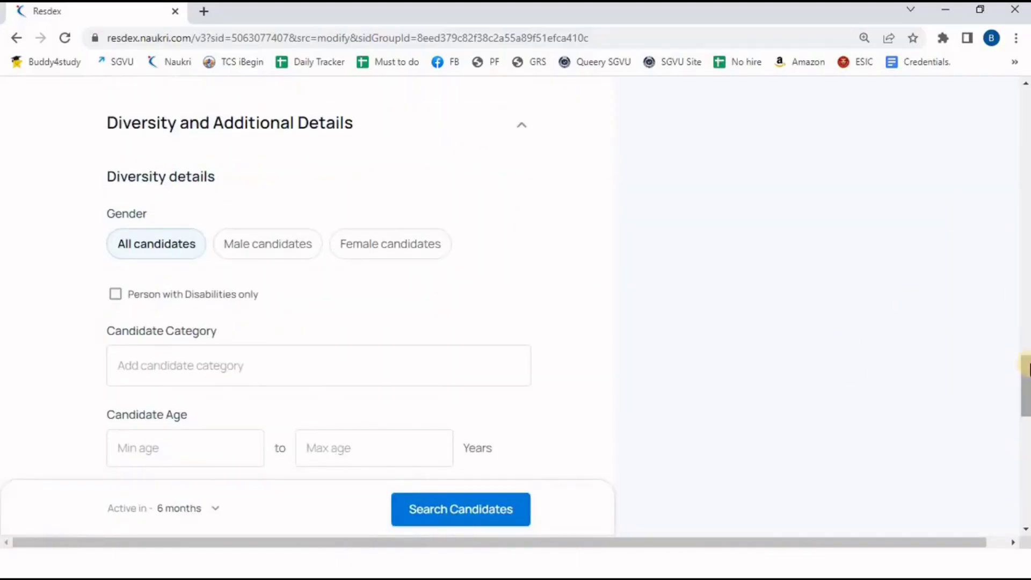
{"action": "scroll", "coordinate": [1025, 363], "scroll_direction": "down", "scroll_amount": 3}
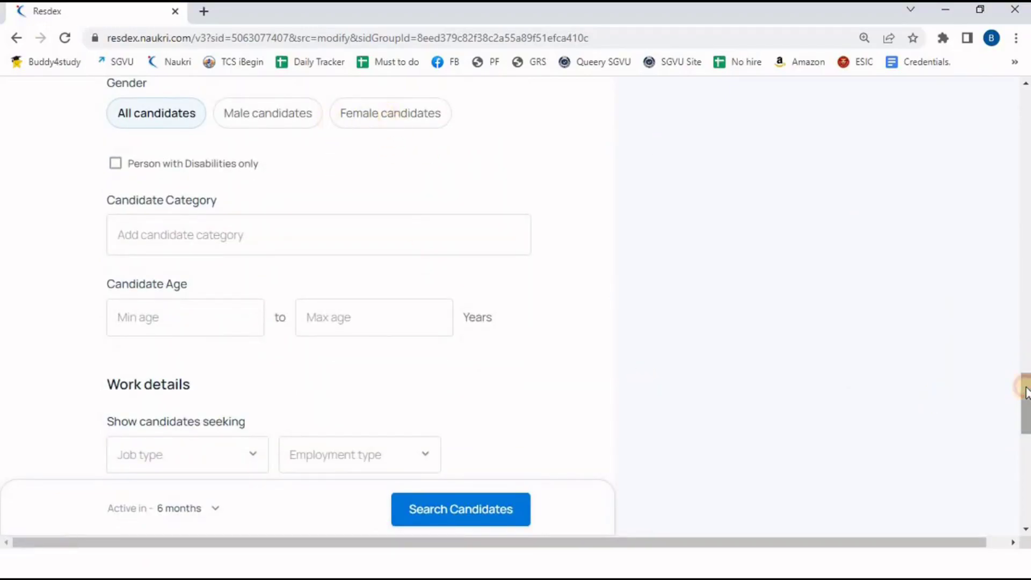
{"action": "scroll", "coordinate": [1025, 392], "scroll_direction": "up", "scroll_amount": 3}
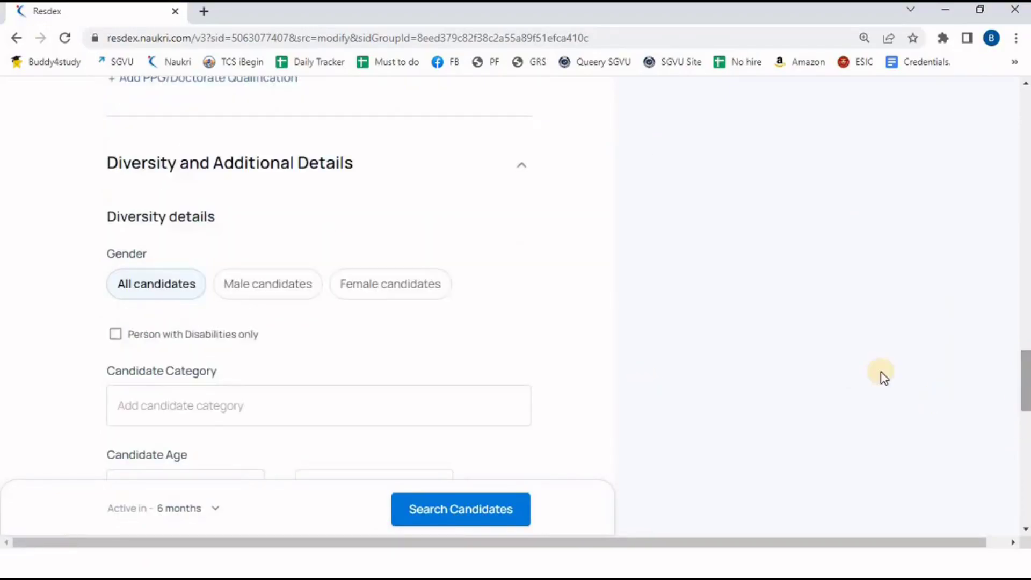
Try the Female candidates and Male candidates gender filters, and set gender back to All candidates
{"action": "left_click", "coordinate": [419, 284]}
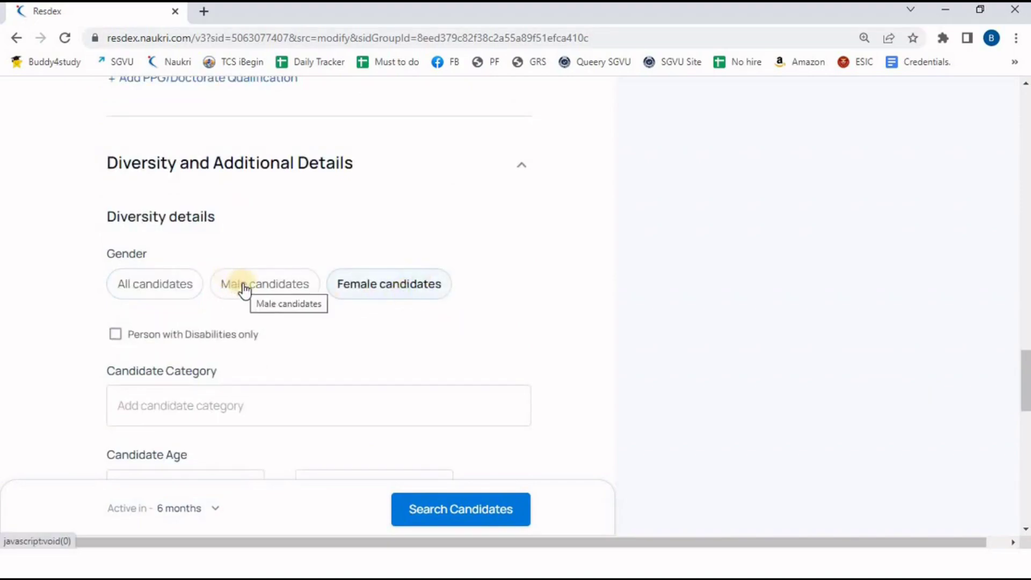
{"action": "left_click", "coordinate": [277, 295]}
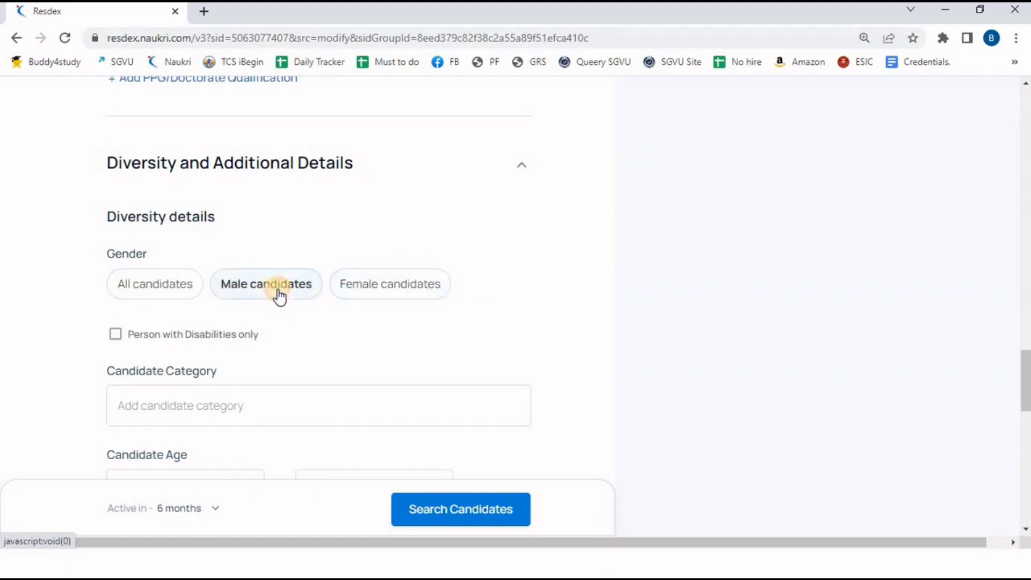
{"action": "left_click", "coordinate": [135, 287]}
Look through the candidate category and candidate age options without choosing any
{"action": "scroll", "coordinate": [51, 294], "scroll_direction": "down", "scroll_amount": 3}
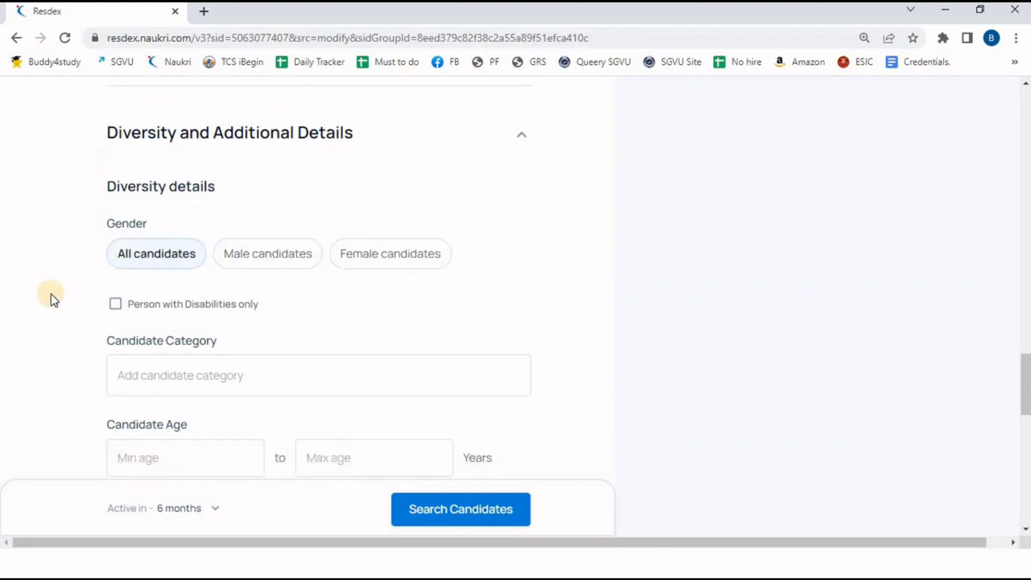
{"action": "left_click", "coordinate": [192, 231]}
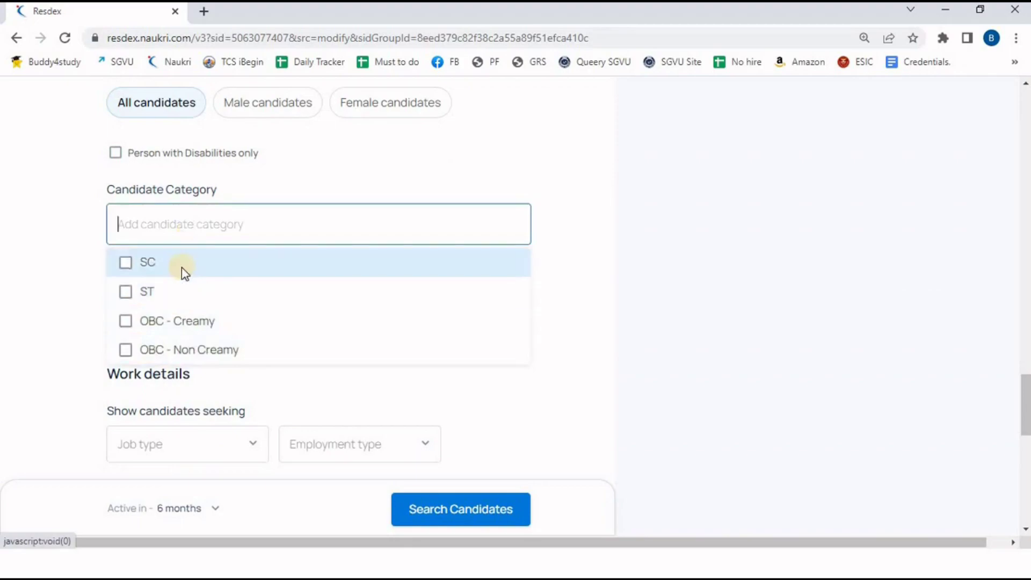
{"action": "left_click", "coordinate": [85, 257]}
{"action": "scroll", "coordinate": [84, 257], "scroll_direction": "down", "scroll_amount": 1}
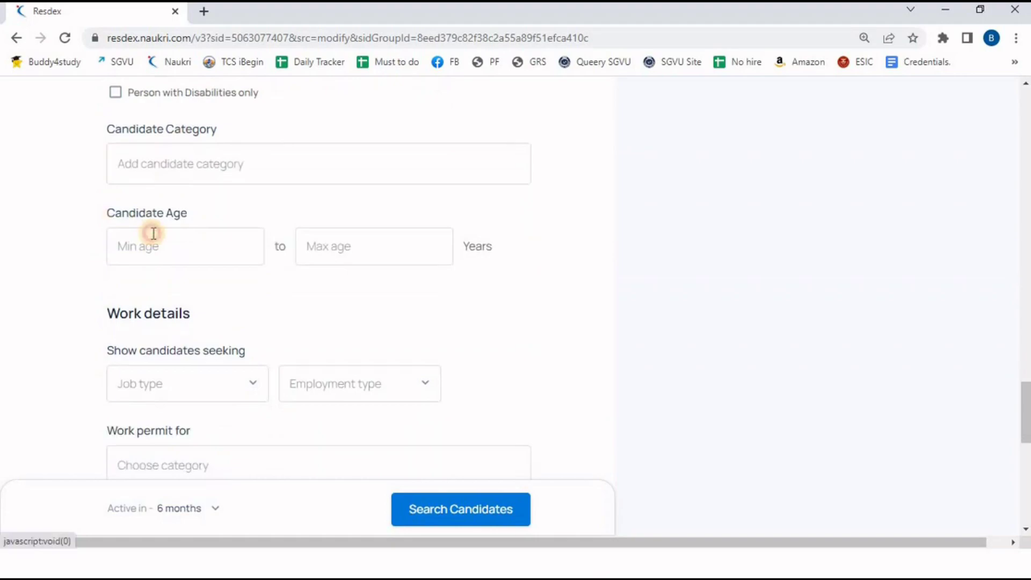
{"action": "left_click", "coordinate": [152, 234]}
{"action": "left_click", "coordinate": [14, 271]}
{"action": "scroll", "coordinate": [11, 271], "scroll_direction": "down", "scroll_amount": 1}
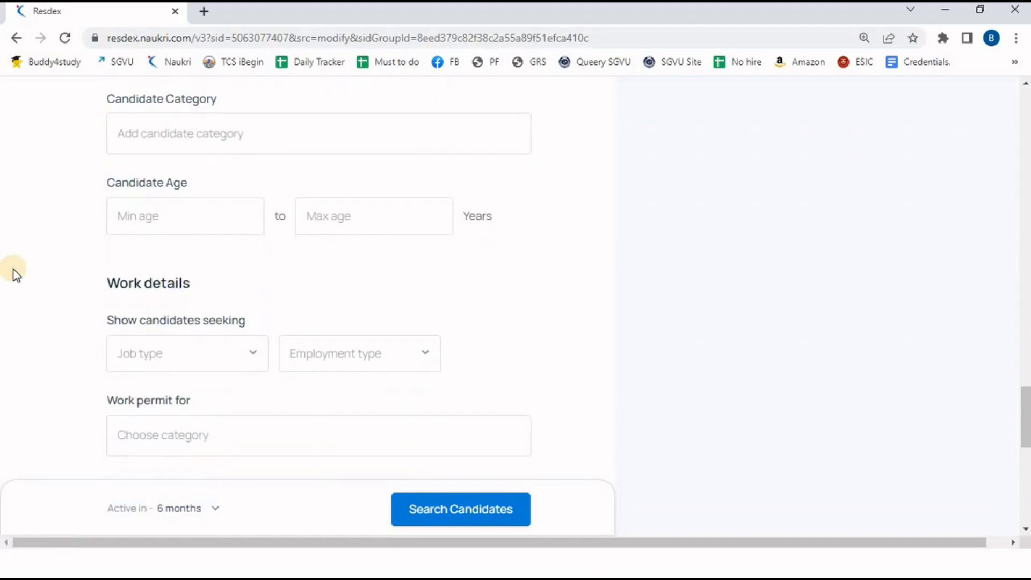
{"action": "left_click", "coordinate": [355, 188]}
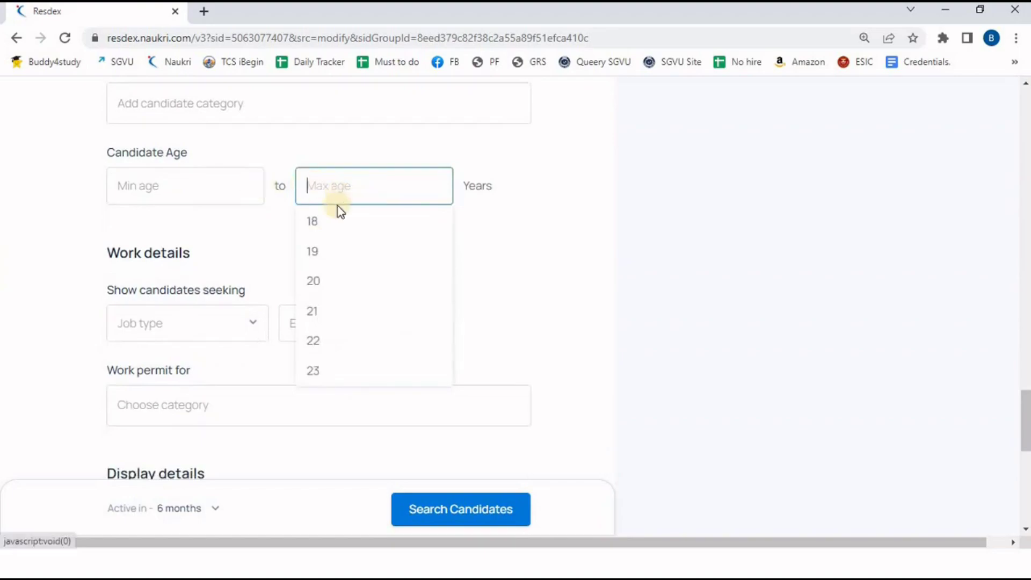
{"action": "left_click", "coordinate": [62, 254]}
Set the job type candidates are seeking to Permanent in the work details
{"action": "scroll", "coordinate": [63, 254], "scroll_direction": "down", "scroll_amount": 1}
{"action": "scroll", "coordinate": [62, 254], "scroll_direction": "down", "scroll_amount": 1}
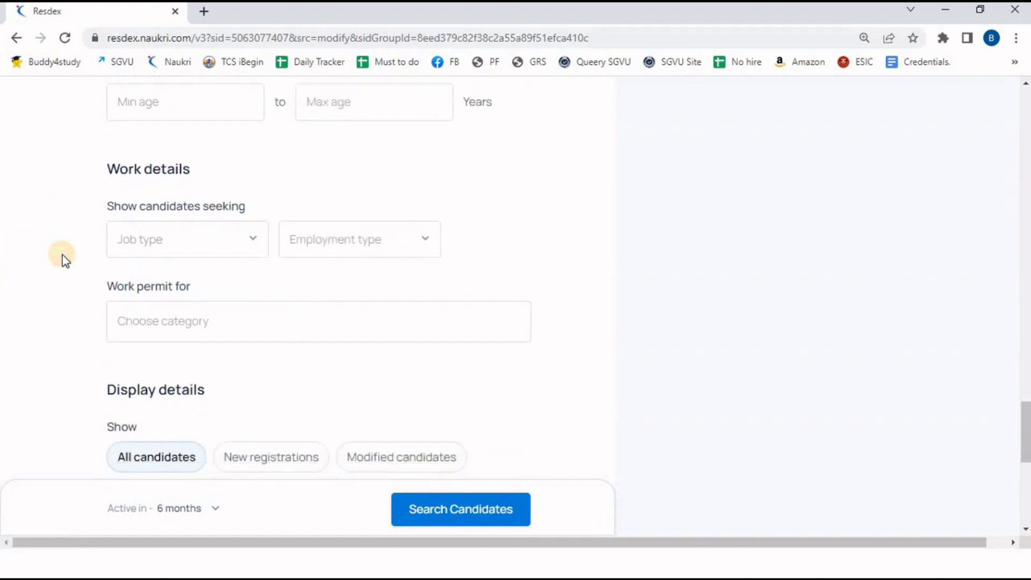
{"action": "left_click", "coordinate": [242, 238]}
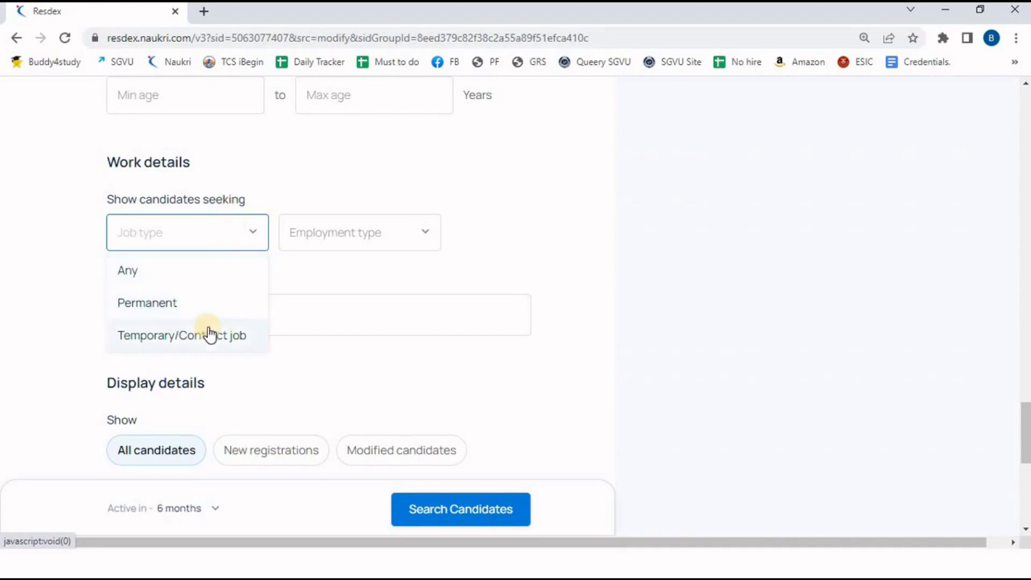
{"action": "left_click", "coordinate": [223, 308]}
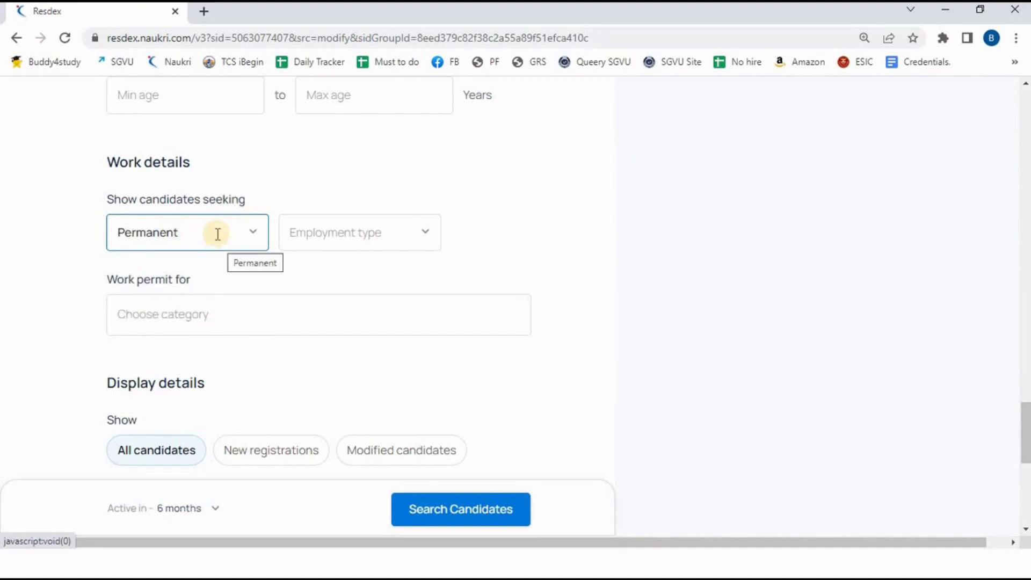
{"action": "left_click", "coordinate": [69, 277]}
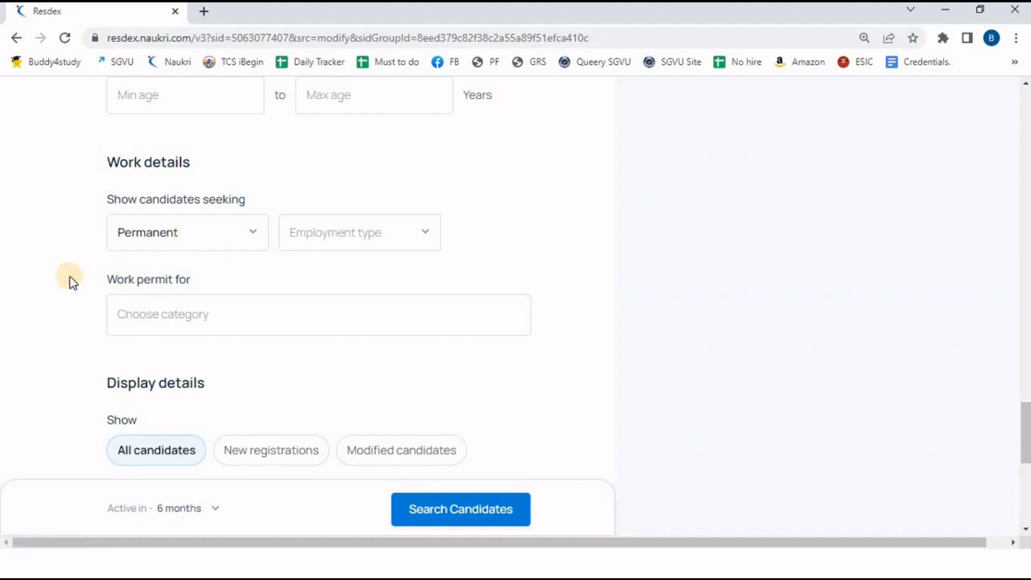
{"action": "scroll", "coordinate": [70, 277], "scroll_direction": "down", "scroll_amount": 1}
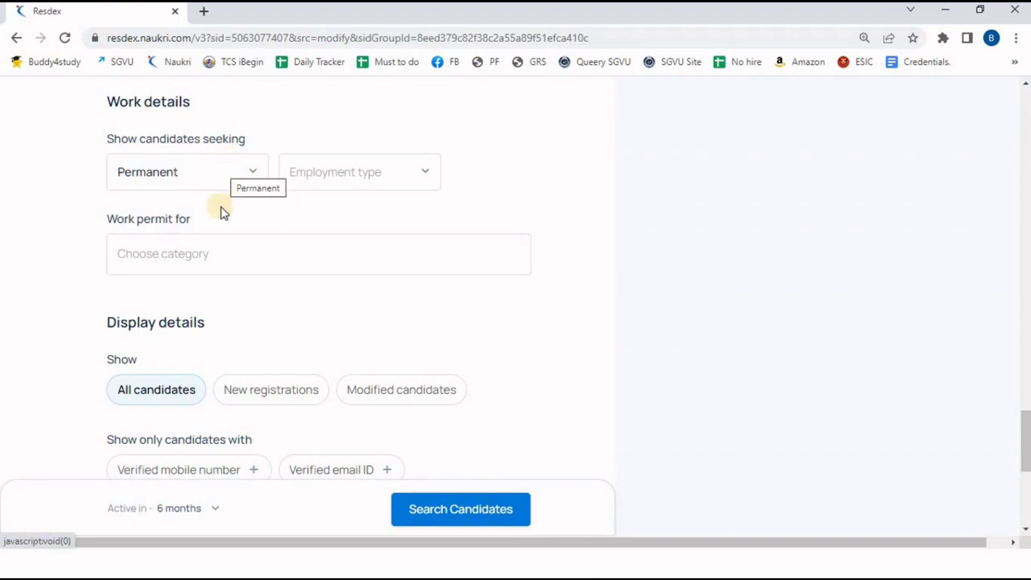
Try showing only New registrations in the display details, and switch back to All candidates
{"action": "scroll", "coordinate": [79, 317], "scroll_direction": "down", "scroll_amount": 4}
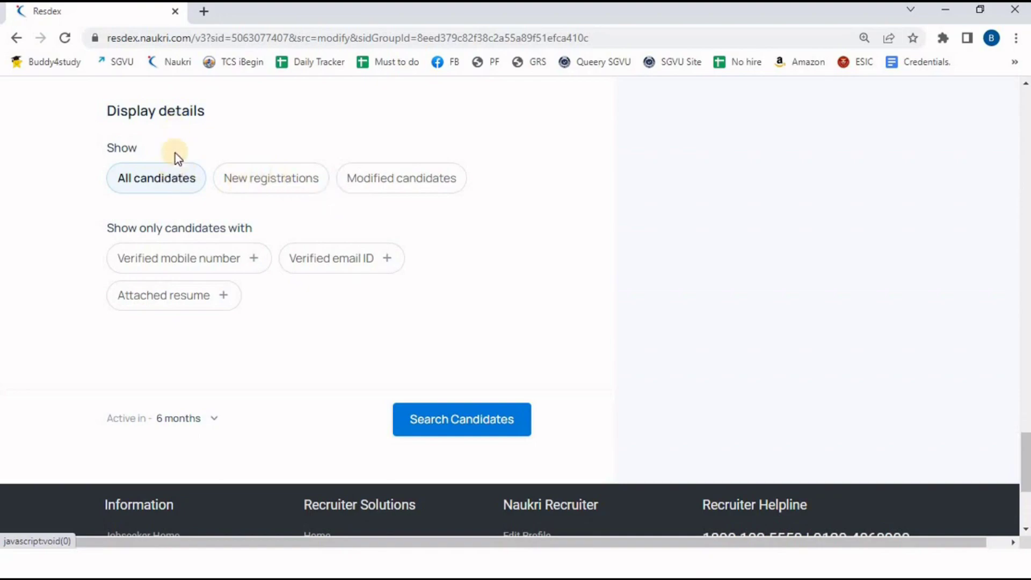
{"action": "left_click", "coordinate": [266, 187]}
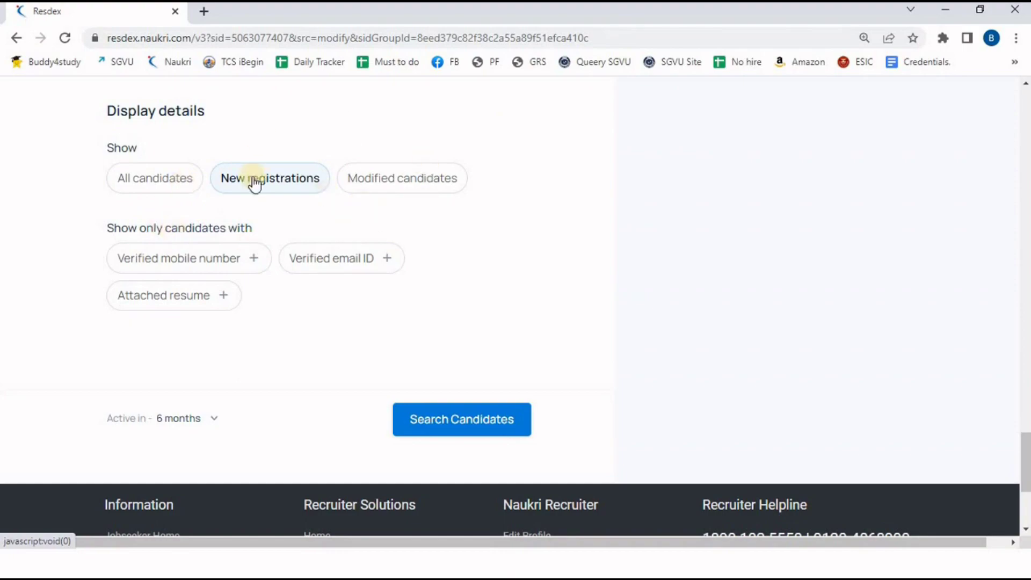
{"action": "left_click", "coordinate": [130, 188]}
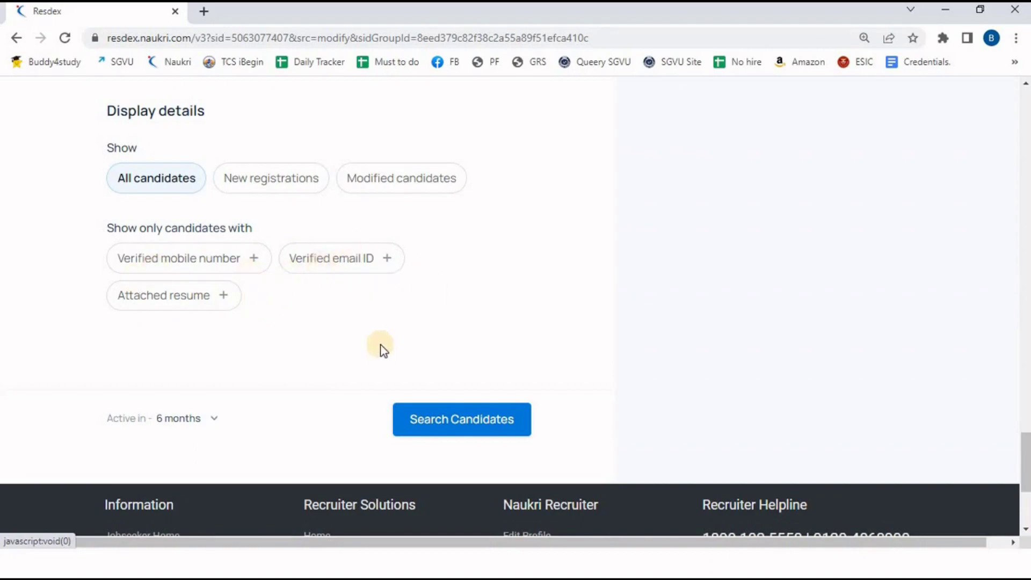
Limit results to candidates with a verified email ID, recheck the keywords against the job description, and run the candidate search
{"action": "left_click", "coordinate": [326, 264]}
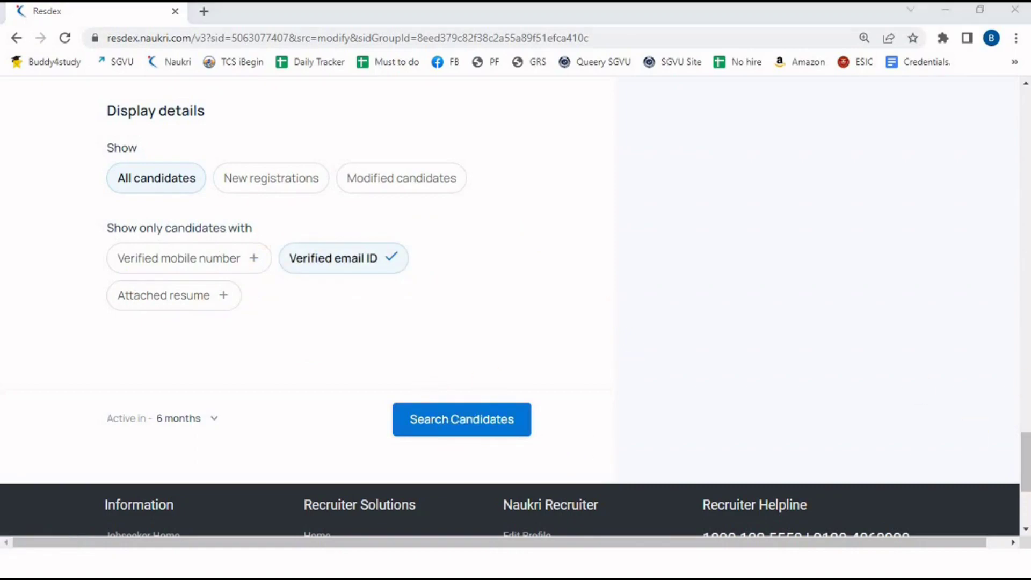
{"action": "left_click_drag", "start_coordinate": [1027, 428], "coordinate": [1023, 108]}
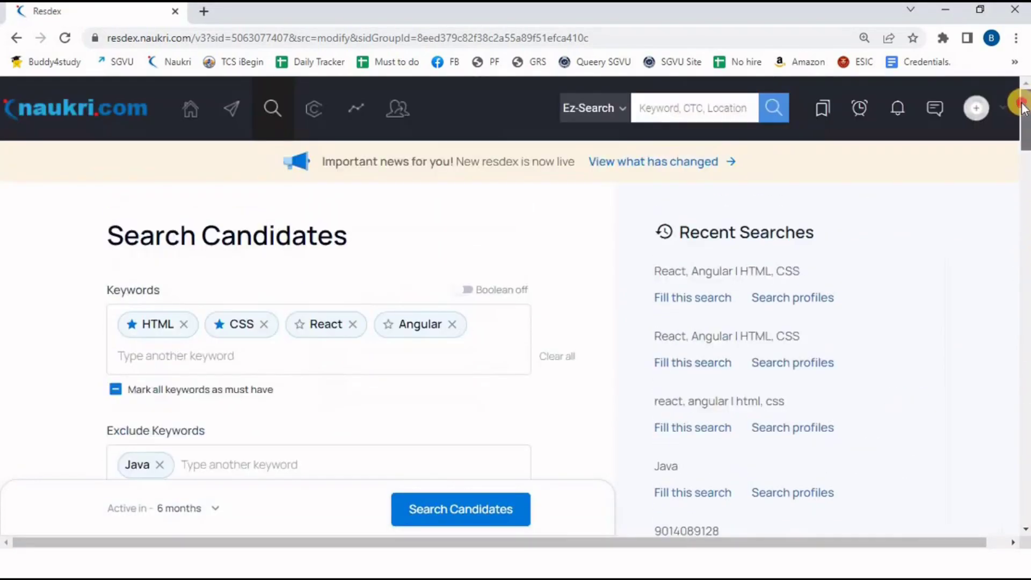
{"action": "scroll", "coordinate": [488, 193], "scroll_direction": "down", "scroll_amount": 1}
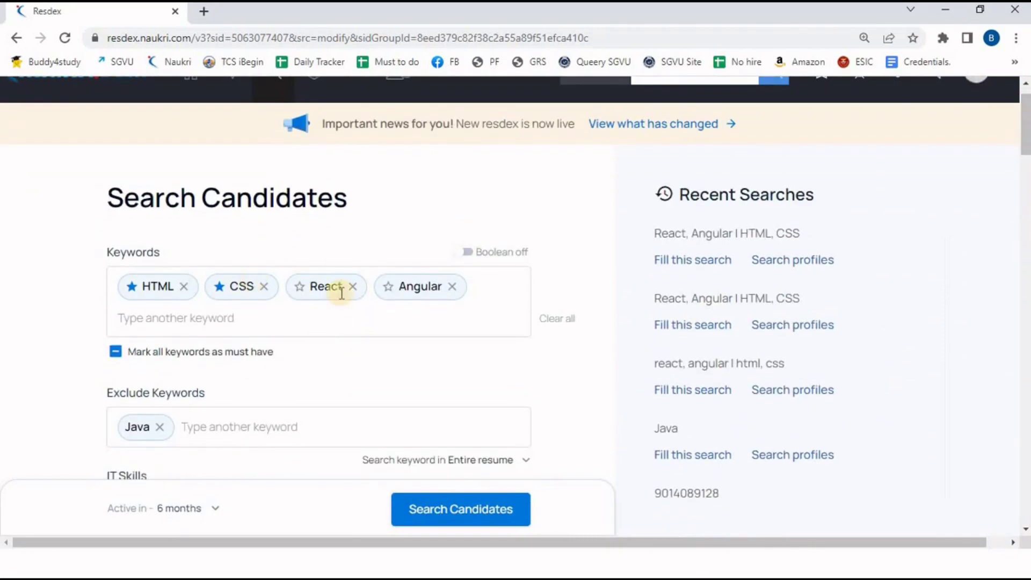
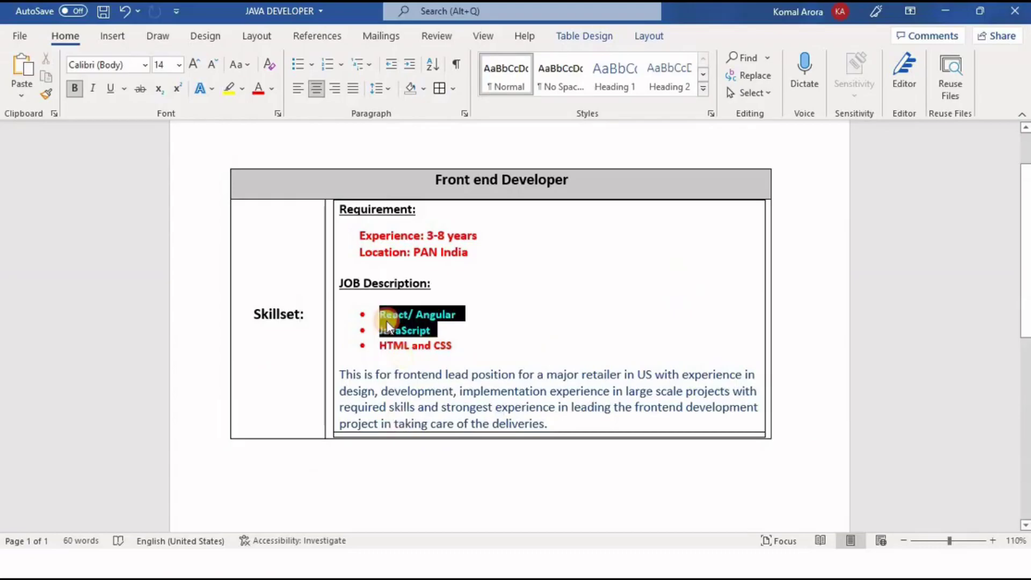
{"action": "left_click", "coordinate": [415, 357]}
{"action": "key", "text": "alt+Tab"}
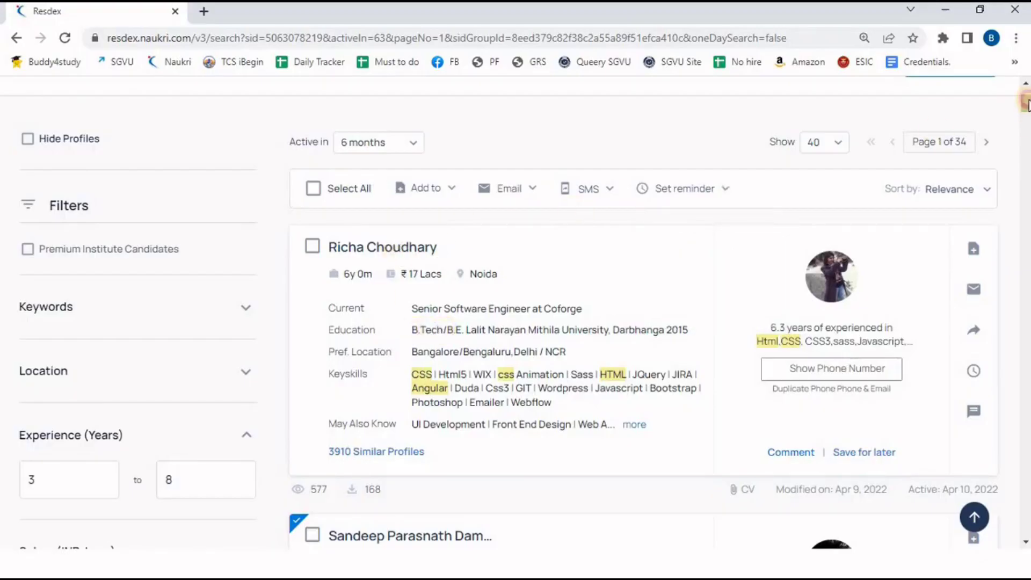
Review the applied search criteria in the results summary and expand the Keywords filter
{"action": "scroll", "coordinate": [1025, 108], "scroll_direction": "up", "scroll_amount": 3}
{"action": "mouse_move", "coordinate": [424, 214]}
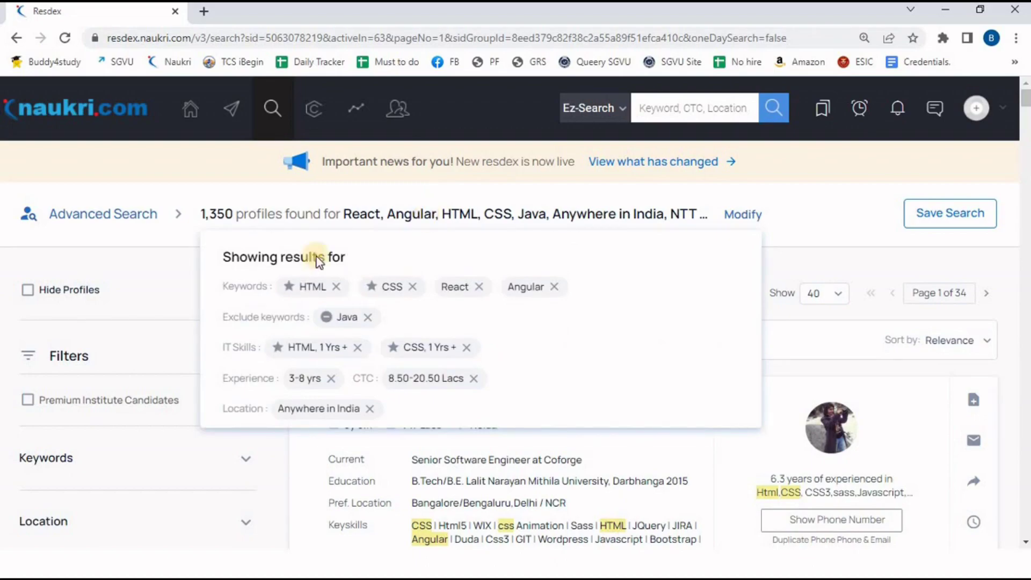
{"action": "scroll", "coordinate": [184, 289], "scroll_direction": "down", "scroll_amount": 2}
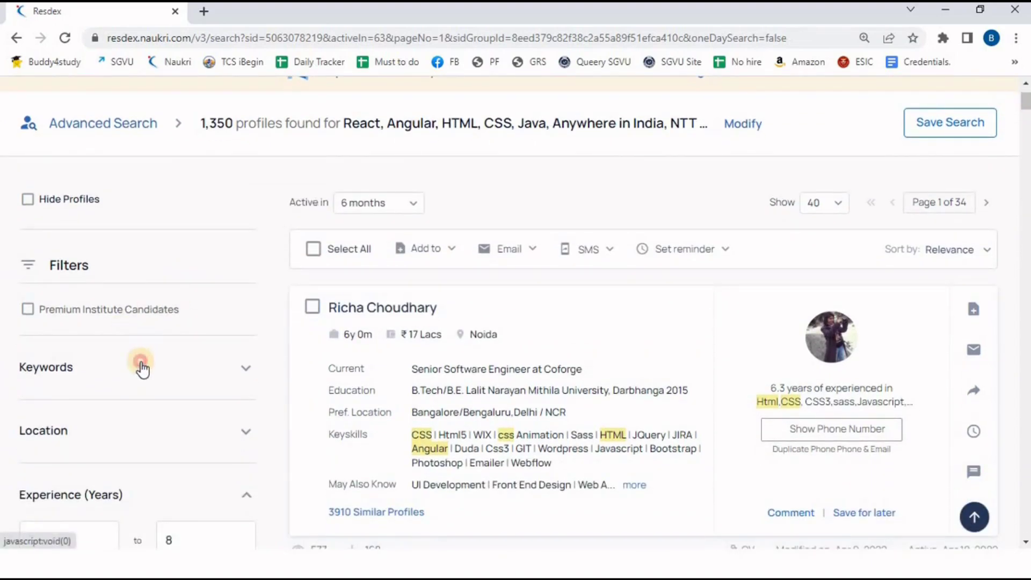
{"action": "left_click", "coordinate": [142, 365]}
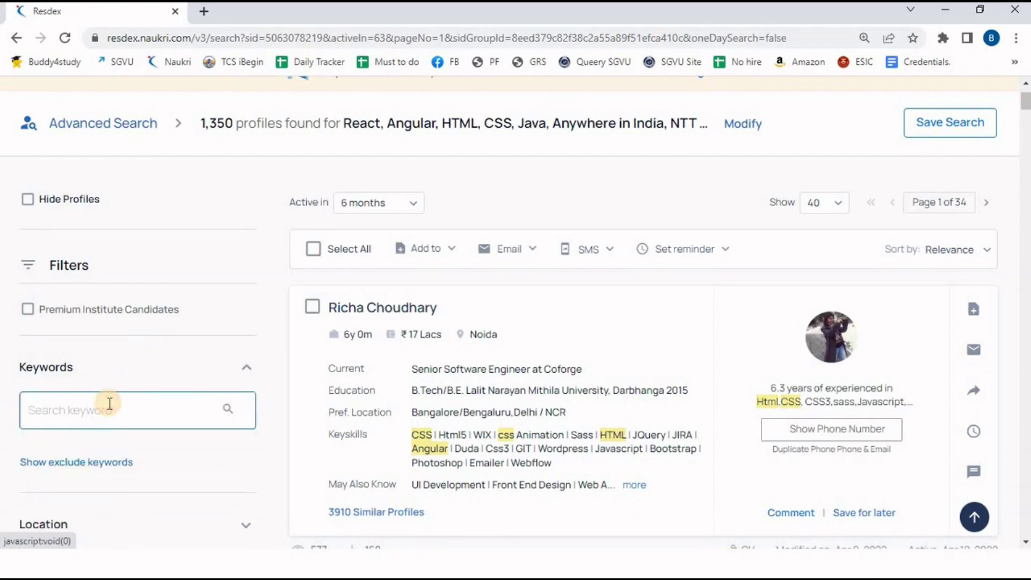
Enter Javacript, Java-script, "Java script" as additional keywords in the Keywords filter
{"action": "type", "text": "Javacript, Ja"}
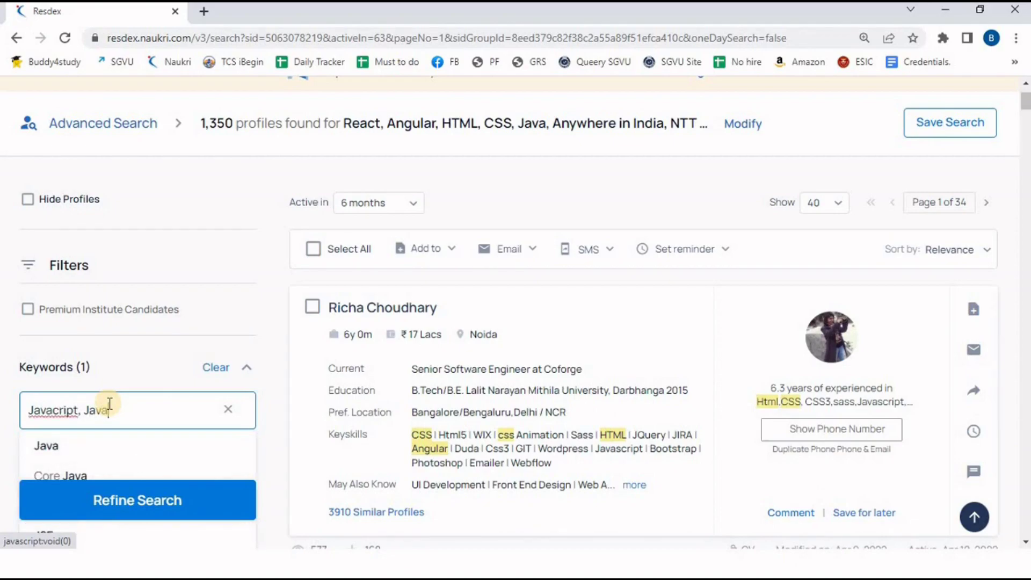
{"action": "type", "text": "va"}
{"action": "type", "text": "script,"}
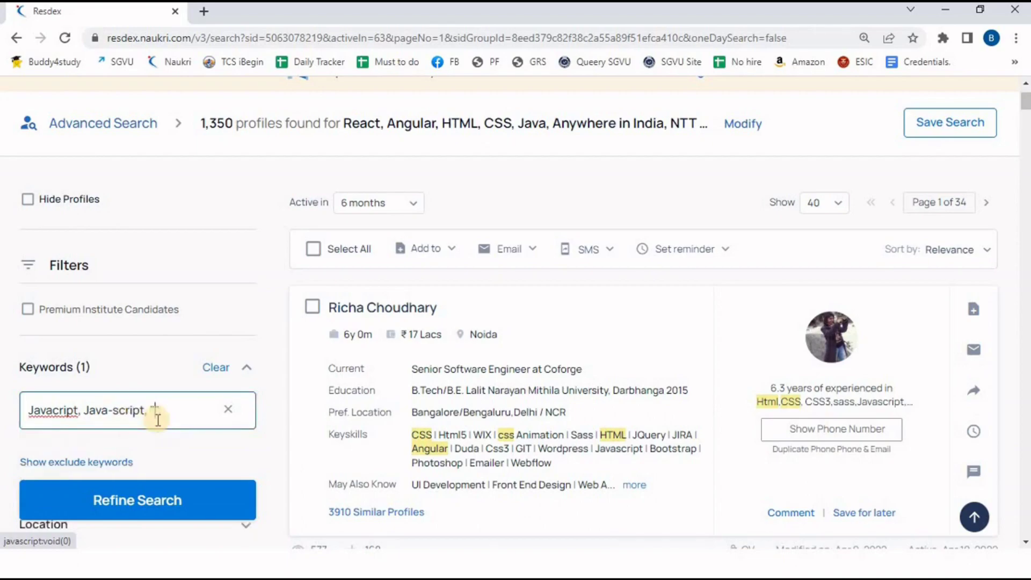
{"action": "type", "text": "\"Java ac"}
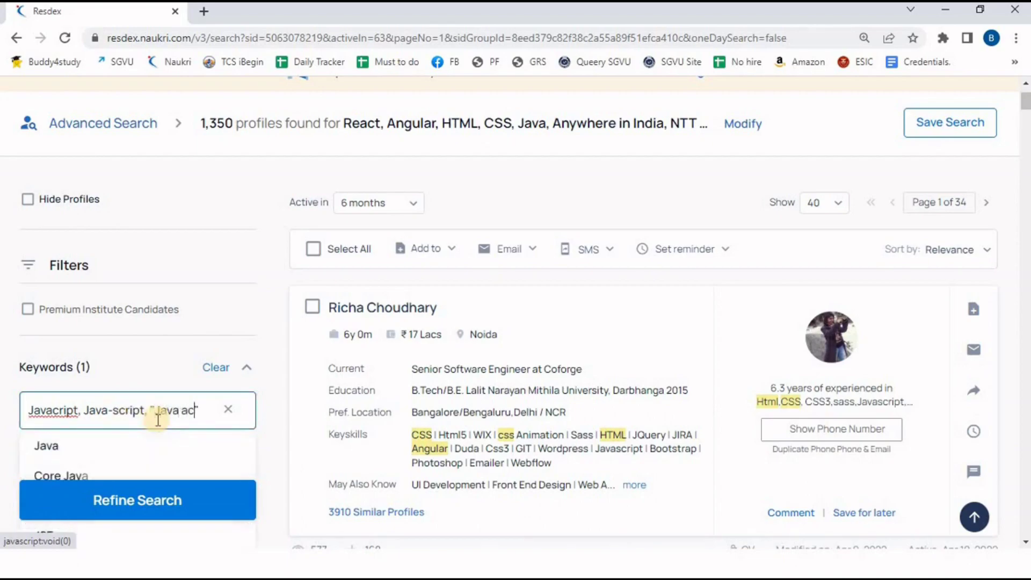
{"action": "type", "text": "ript\""}
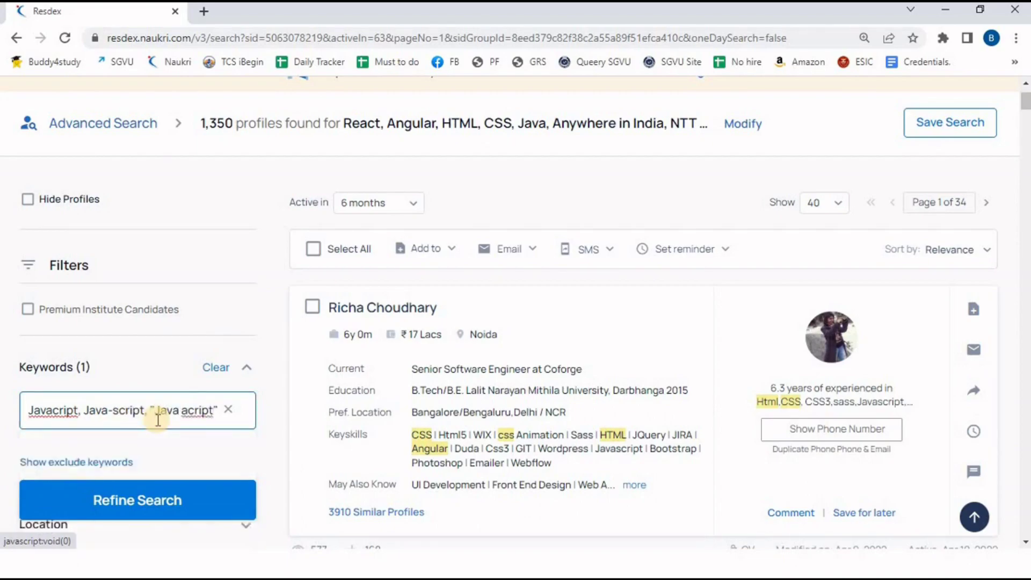
{"action": "left_click", "coordinate": [189, 410]}
{"action": "key", "text": "BackSpace"}
{"action": "type", "text": "s"}
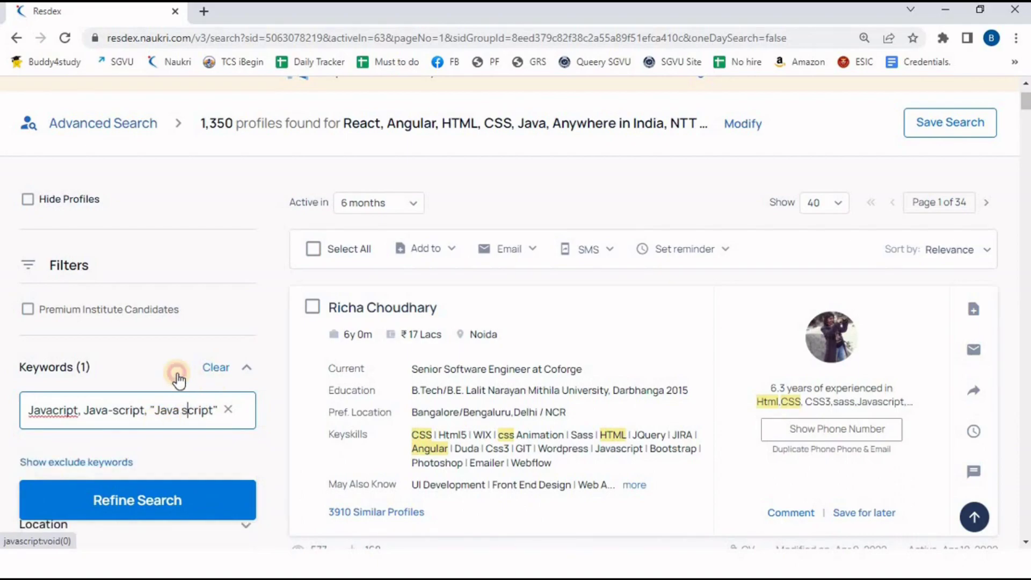
Try to refine the search with the entered keyword variants, then dismiss the notification
{"action": "left_click", "coordinate": [177, 375]}
{"action": "left_click", "coordinate": [171, 499]}
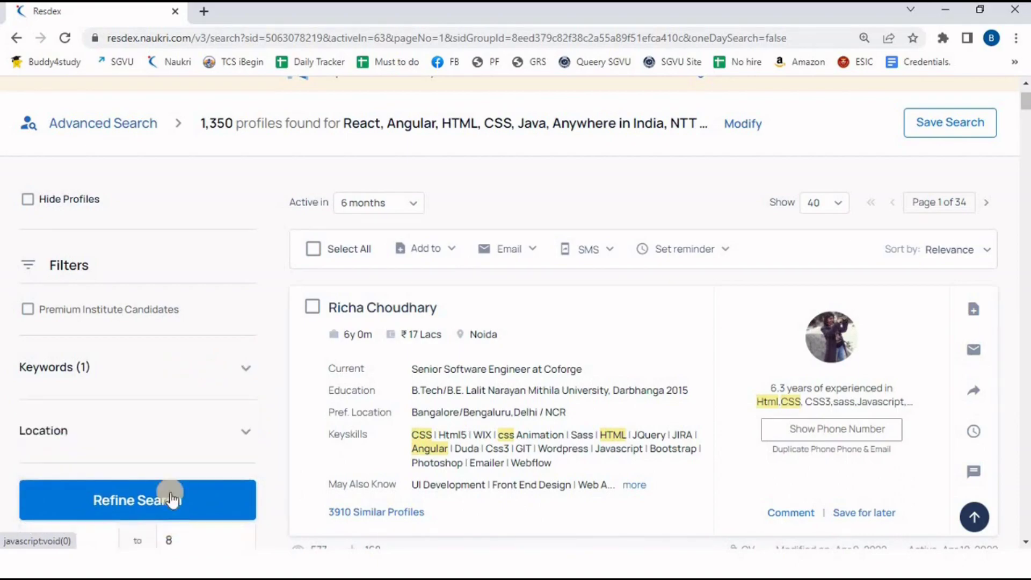
{"action": "left_click", "coordinate": [141, 368]}
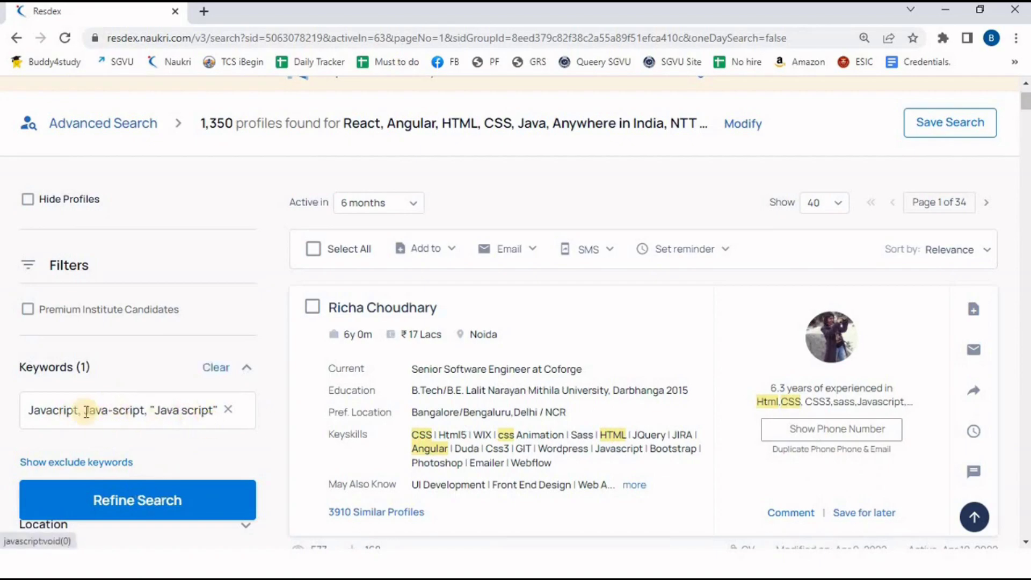
{"action": "left_click", "coordinate": [141, 506]}
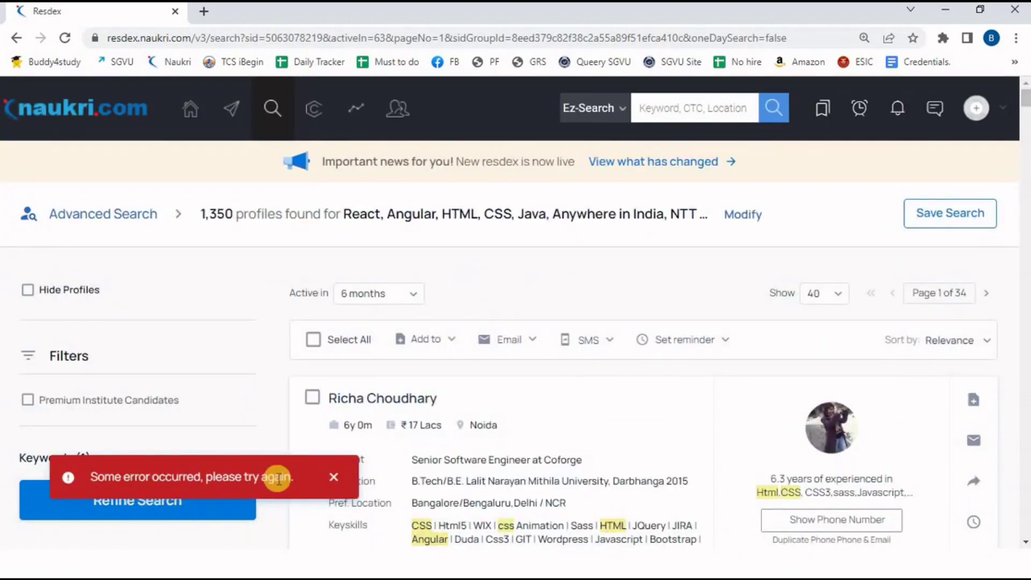
{"action": "left_click", "coordinate": [331, 475]}
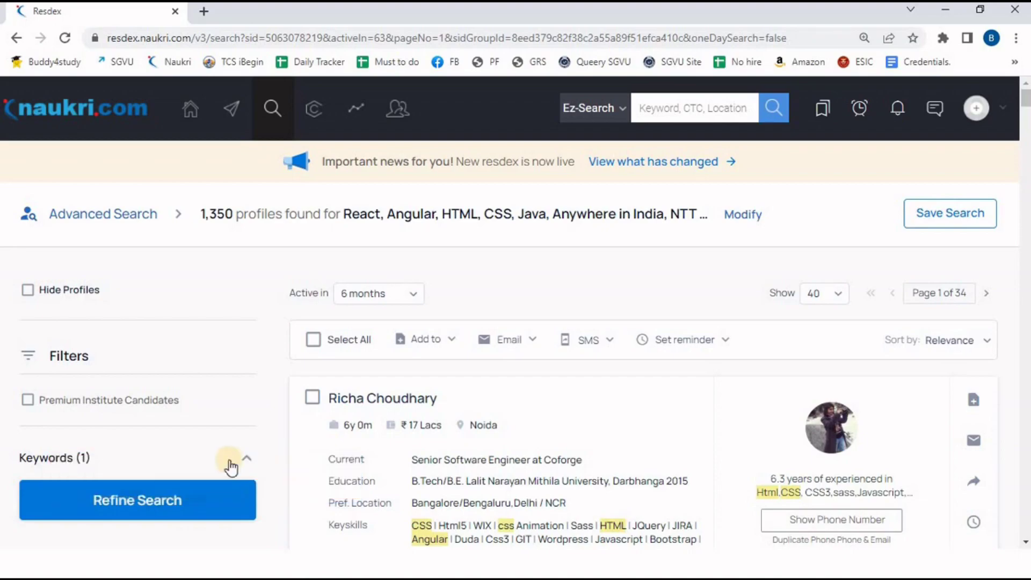
Correct the first keyword in the Keywords filter to Javascript and refine the search
{"action": "left_click", "coordinate": [171, 461]}
{"action": "scroll", "coordinate": [169, 461], "scroll_direction": "down", "scroll_amount": 3}
{"action": "left_click", "coordinate": [170, 316]}
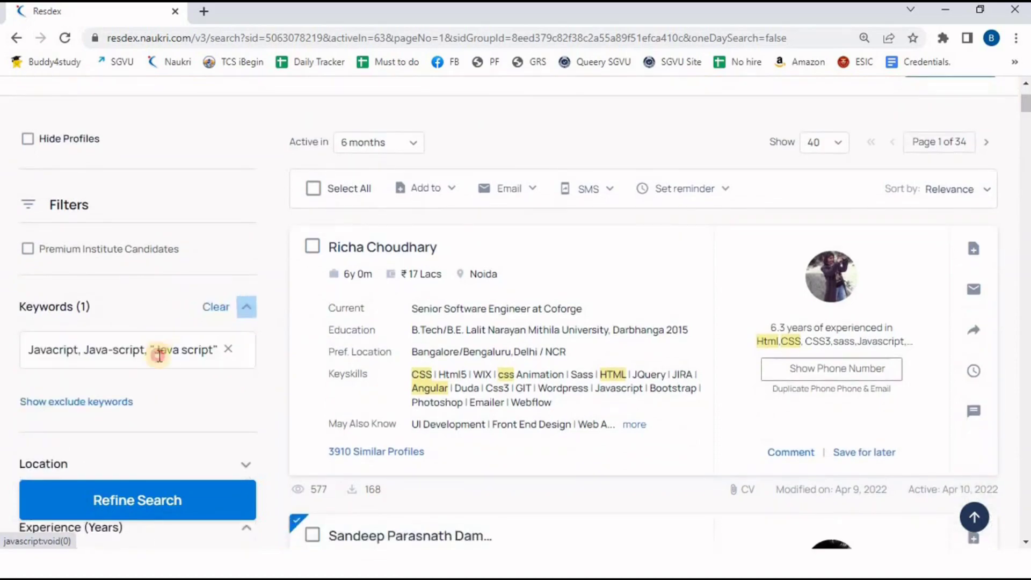
{"action": "left_click", "coordinate": [159, 355]}
{"action": "left_click", "coordinate": [52, 351]}
{"action": "type", "text": "s"}
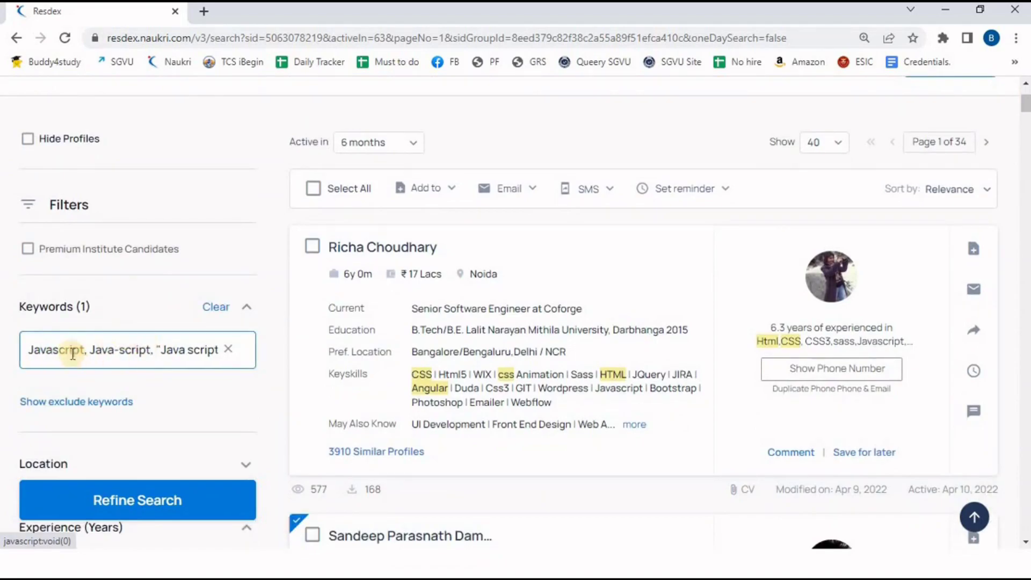
{"action": "left_click", "coordinate": [149, 500]}
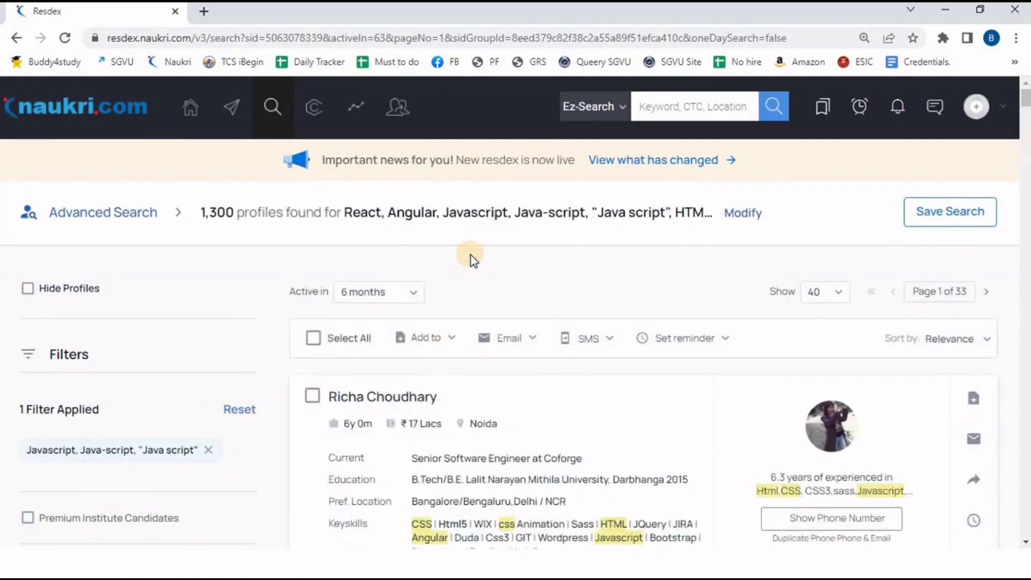
Check the highlighted key skills of the first candidate and limit the results to profiles active in the last 30 days
{"action": "scroll", "coordinate": [471, 255], "scroll_direction": "down", "scroll_amount": 3}
{"action": "scroll", "coordinate": [470, 254], "scroll_direction": "up", "scroll_amount": 2}
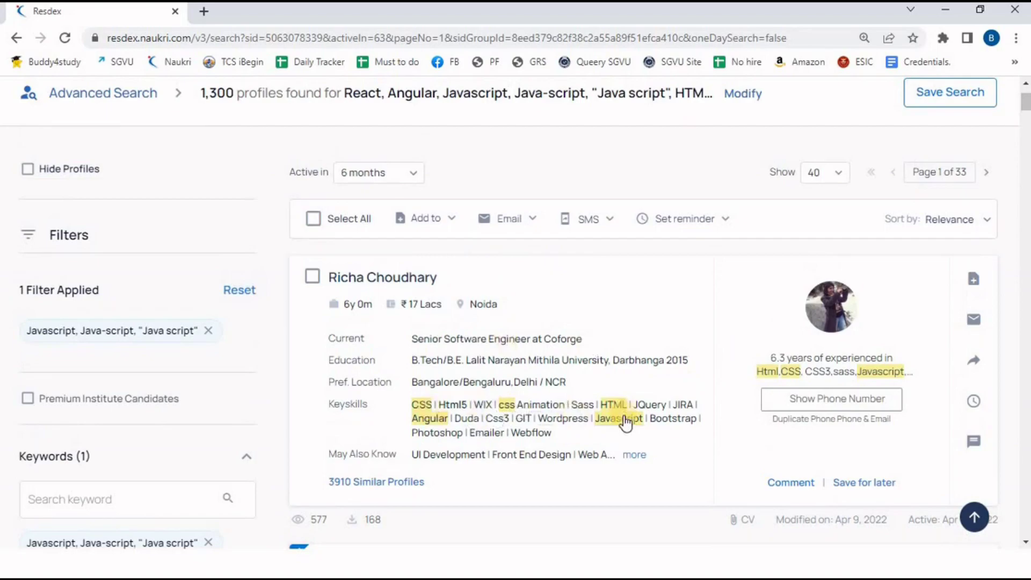
{"action": "left_click", "coordinate": [714, 226]}
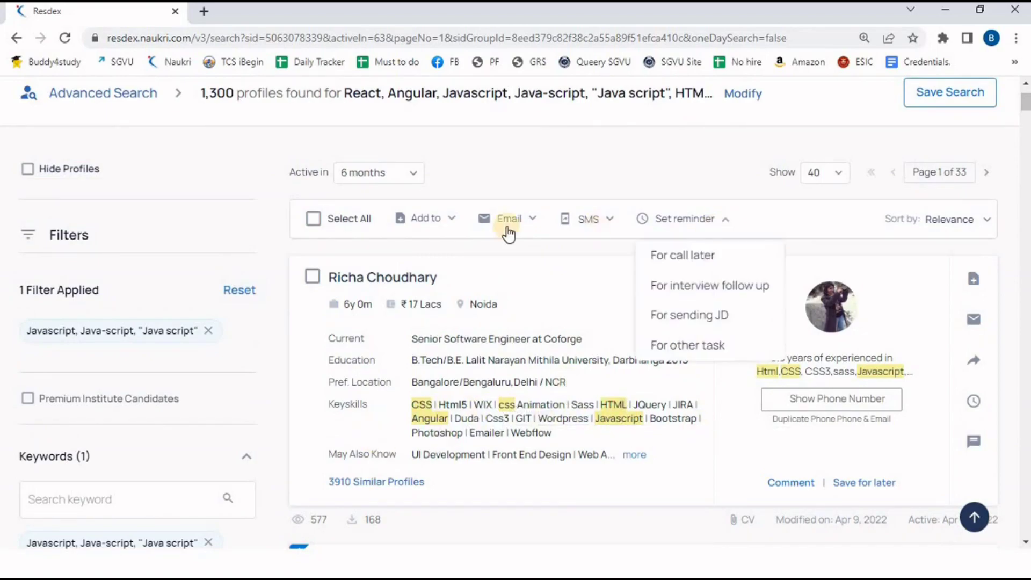
{"action": "left_click", "coordinate": [403, 172]}
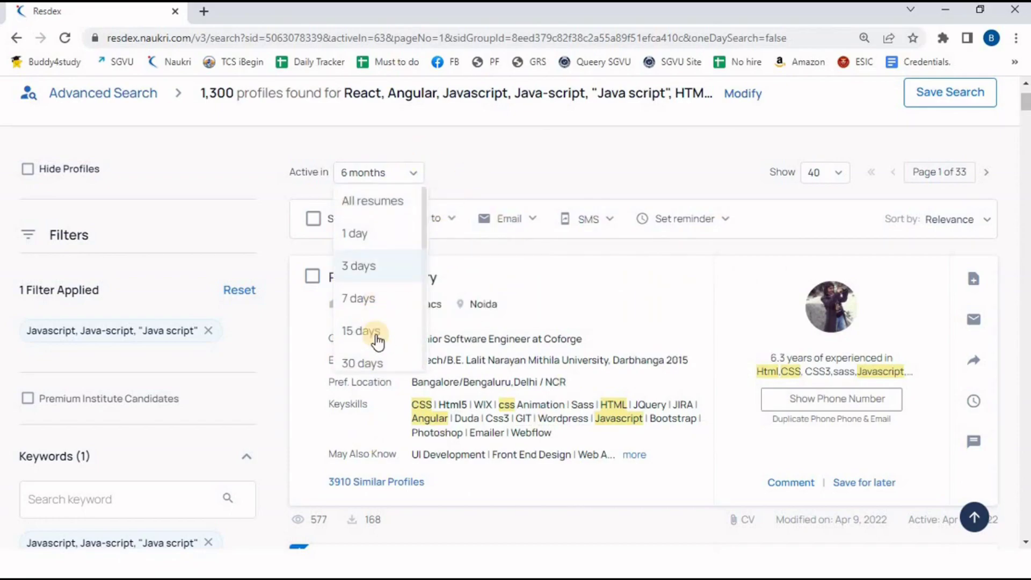
{"action": "left_click", "coordinate": [374, 366]}
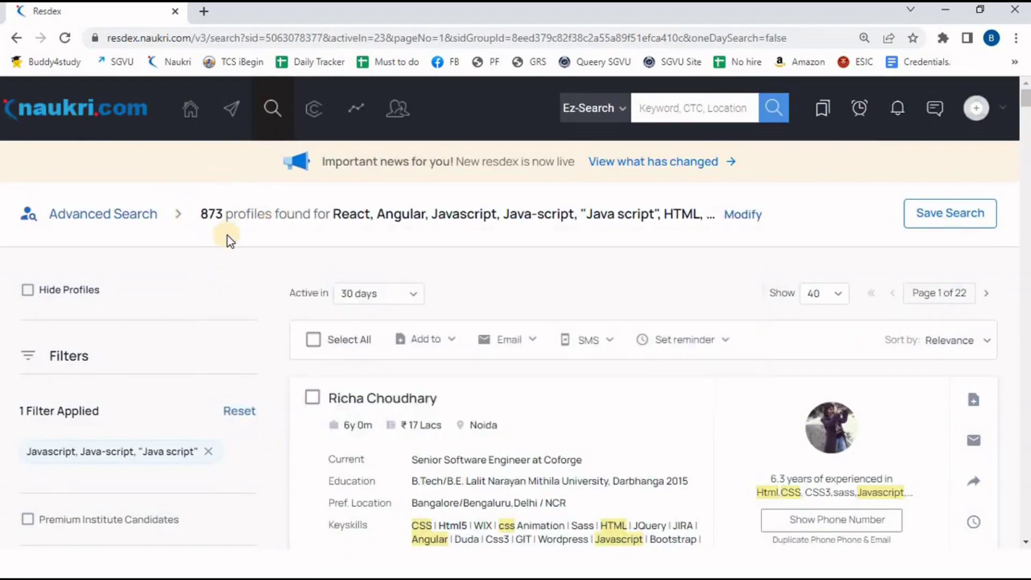
Examine the available reminder types for candidates and the quick actions on the first profile
{"action": "mouse_move", "coordinate": [220, 205]}
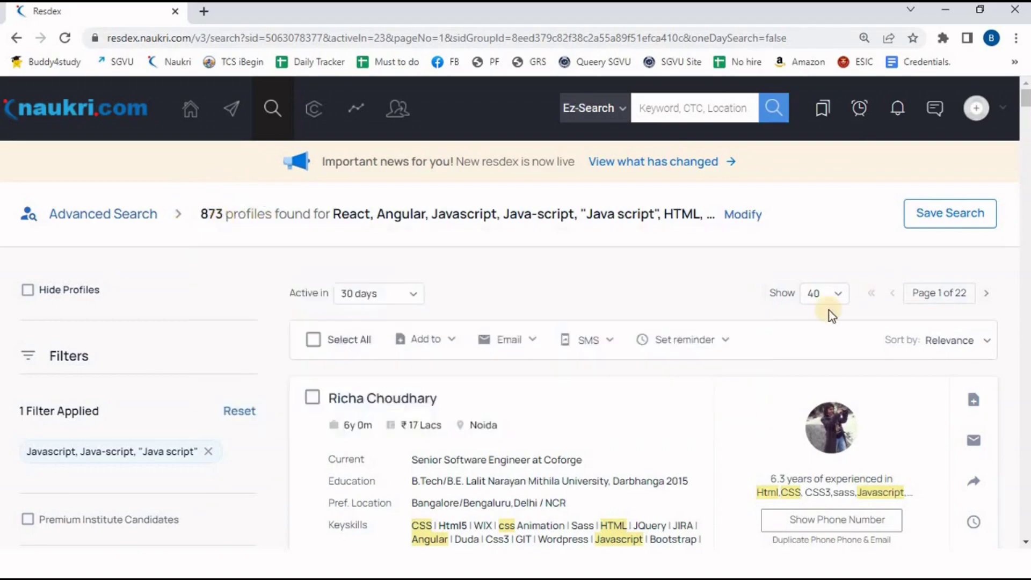
{"action": "scroll", "coordinate": [705, 265], "scroll_direction": "down", "scroll_amount": 1}
{"action": "left_click", "coordinate": [706, 268]}
{"action": "scroll", "coordinate": [705, 269], "scroll_direction": "down", "scroll_amount": 2}
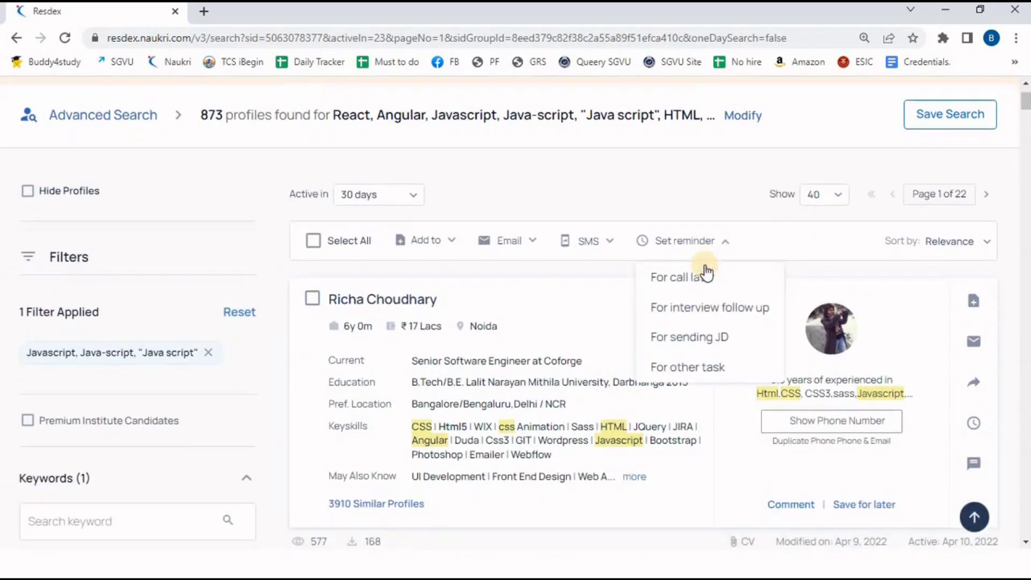
{"action": "scroll", "coordinate": [706, 269], "scroll_direction": "up", "scroll_amount": 1}
{"action": "scroll", "coordinate": [705, 268], "scroll_direction": "down", "scroll_amount": 2}
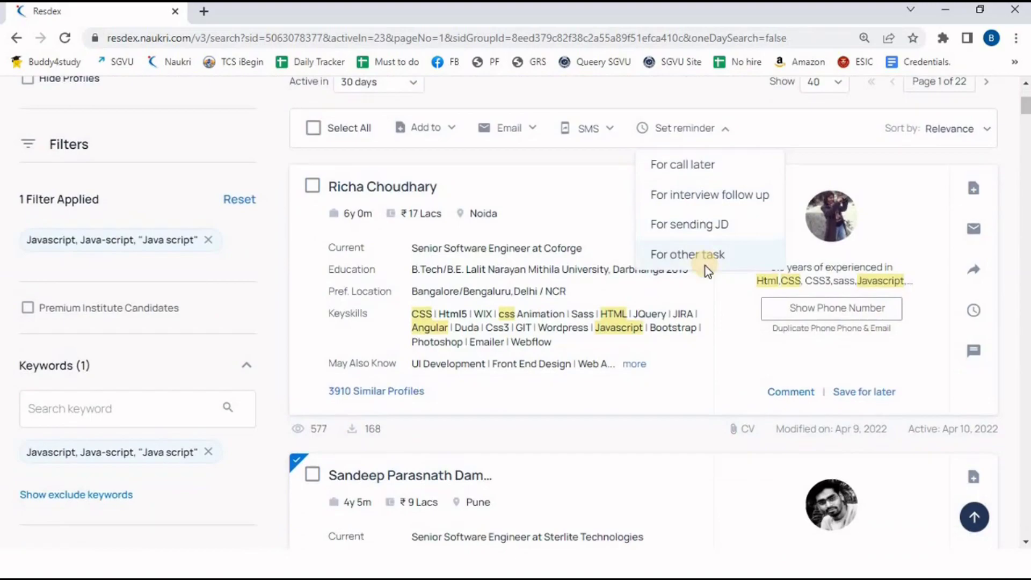
{"action": "scroll", "coordinate": [704, 269], "scroll_direction": "up", "scroll_amount": 2}
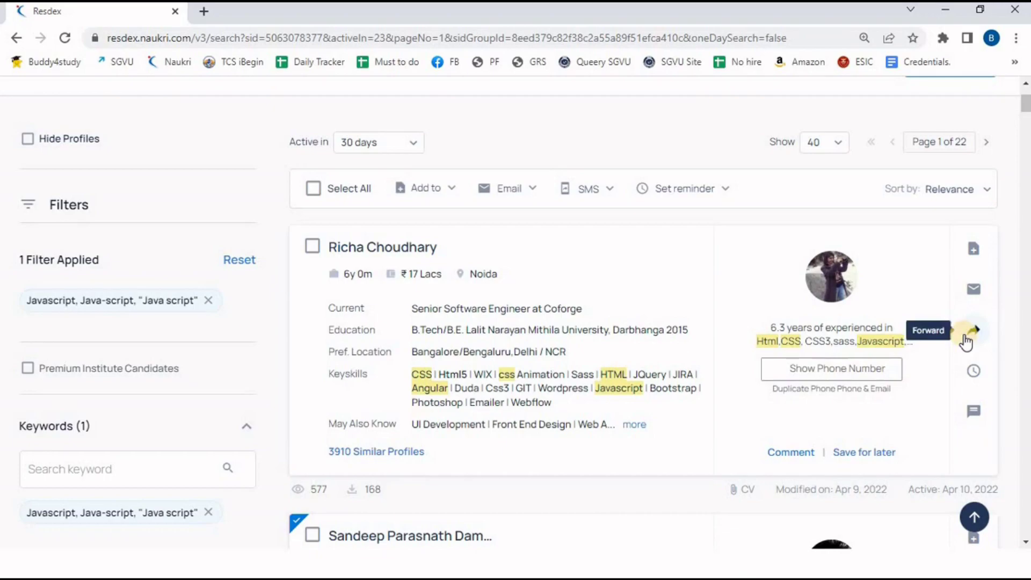
Add the first candidate's profile to a new, unshared Resdex folder named "Frontned developer"
{"action": "left_click", "coordinate": [976, 262]}
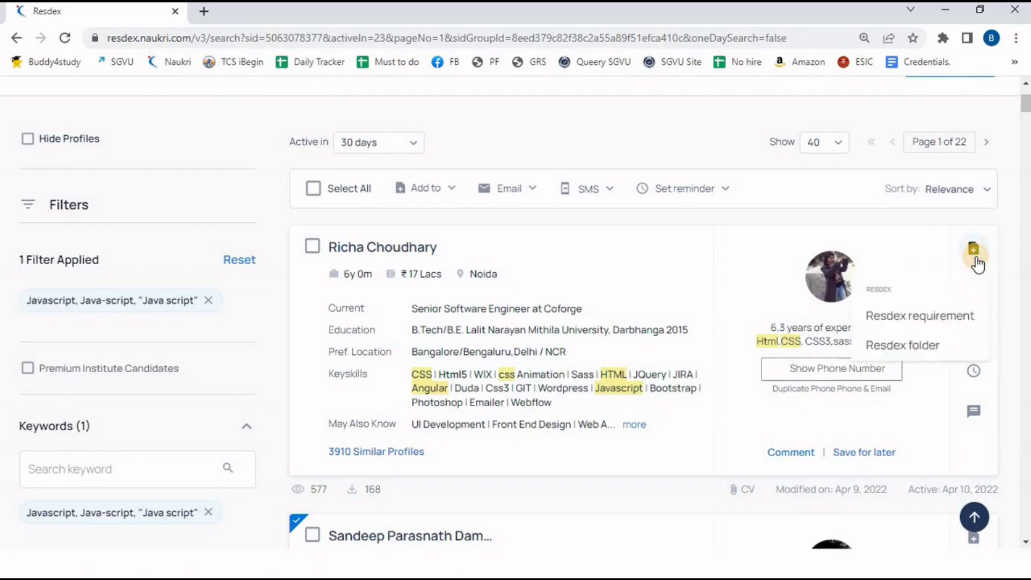
{"action": "left_click", "coordinate": [913, 351]}
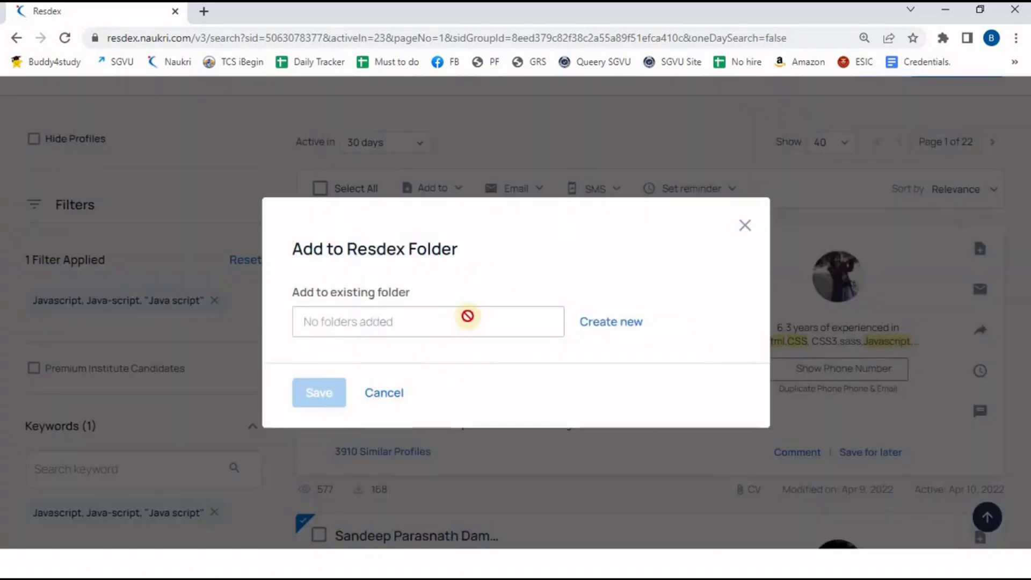
{"action": "left_click", "coordinate": [430, 320]}
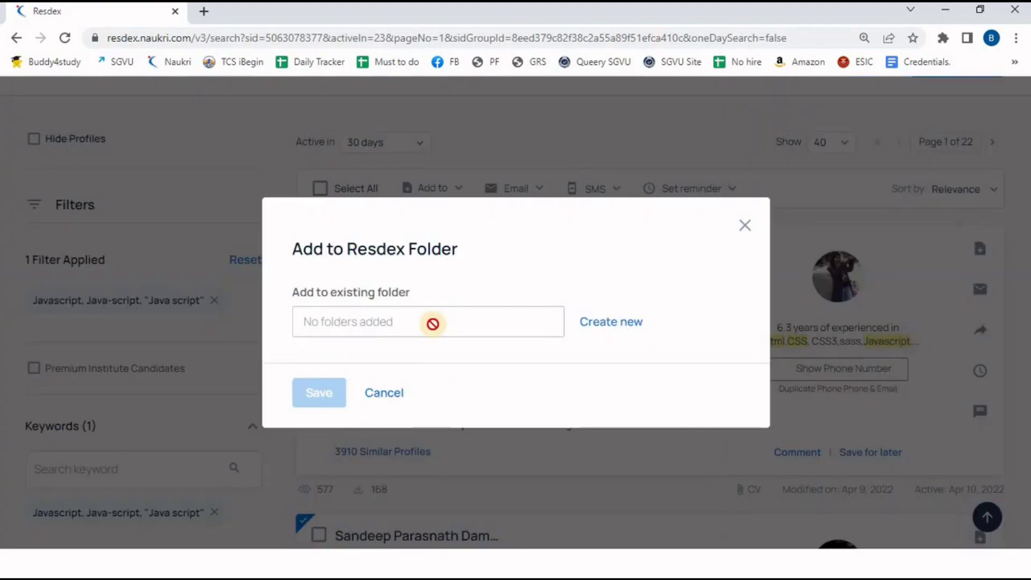
{"action": "left_click", "coordinate": [598, 325]}
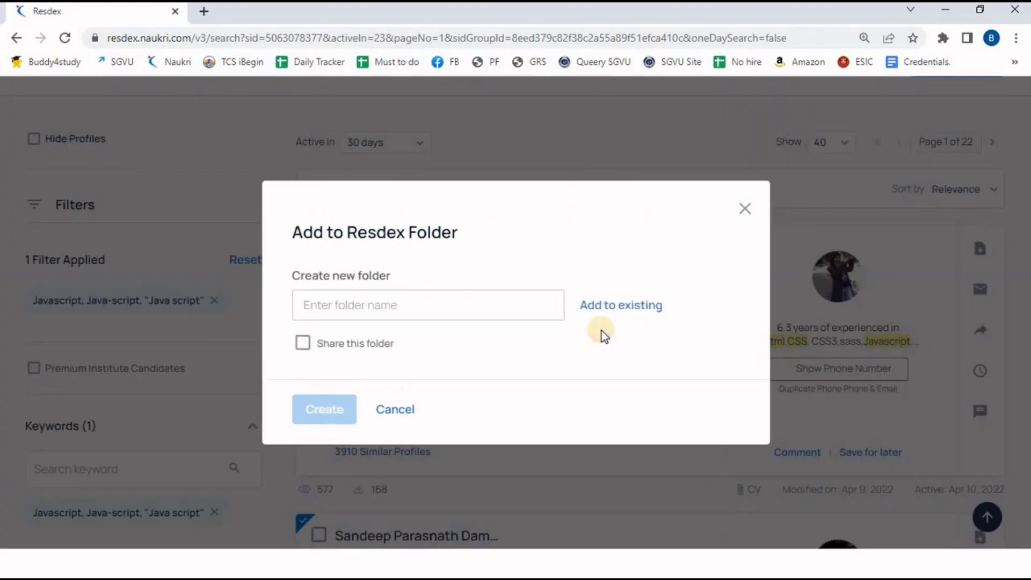
{"action": "left_click", "coordinate": [356, 304]}
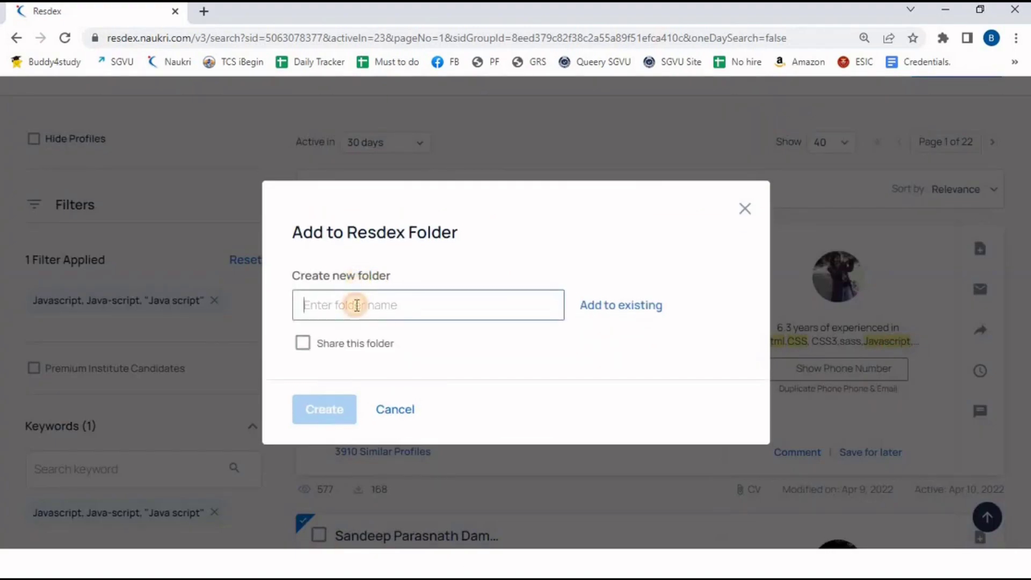
{"action": "type", "text": "Frontned developer"}
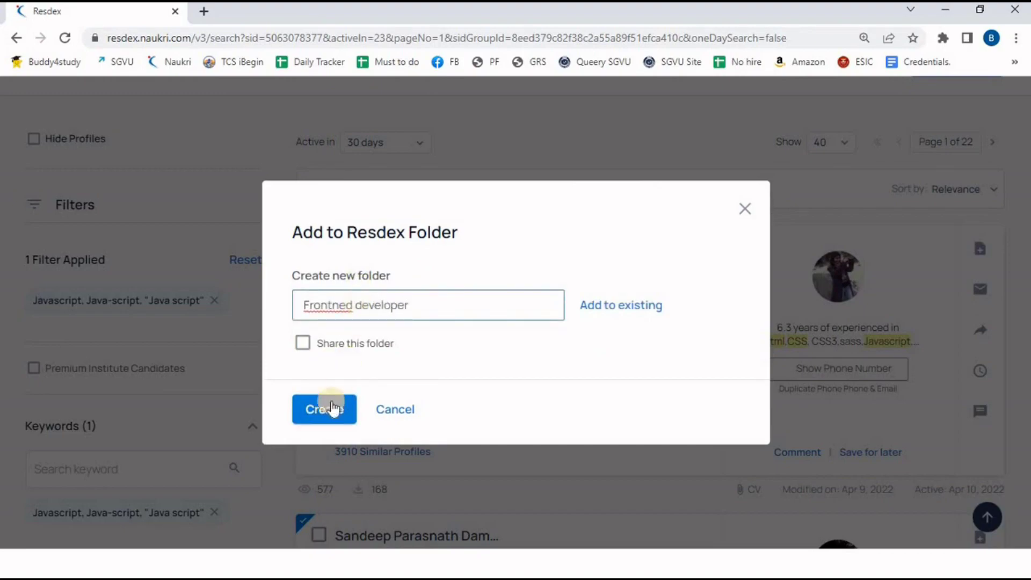
{"action": "left_click", "coordinate": [327, 408]}
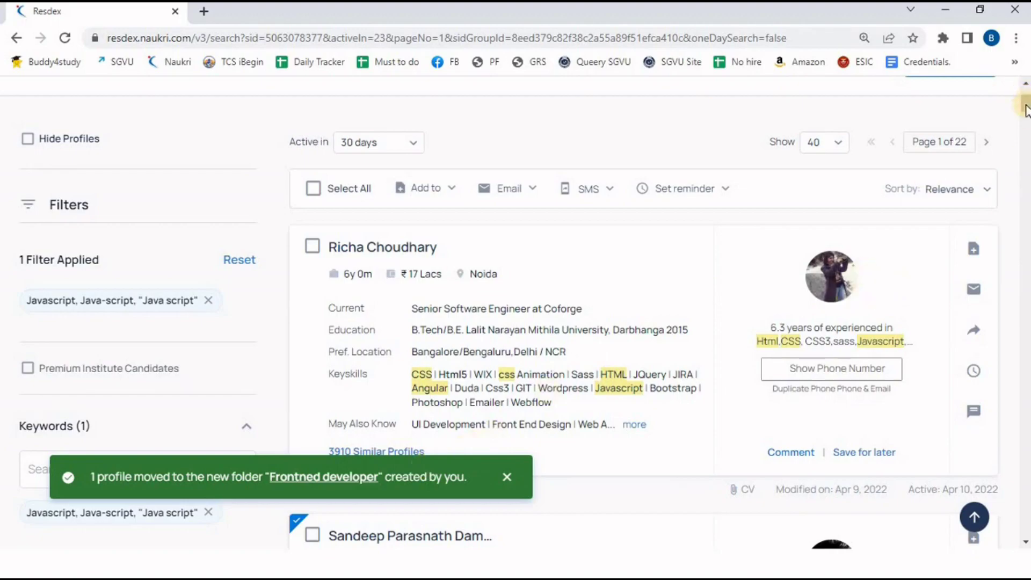
Look over the bulk actions above the candidate list, including the SMS and Add to options
{"action": "scroll", "coordinate": [1026, 96], "scroll_direction": "up", "scroll_amount": 3}
{"action": "scroll", "coordinate": [462, 349], "scroll_direction": "down", "scroll_amount": 4}
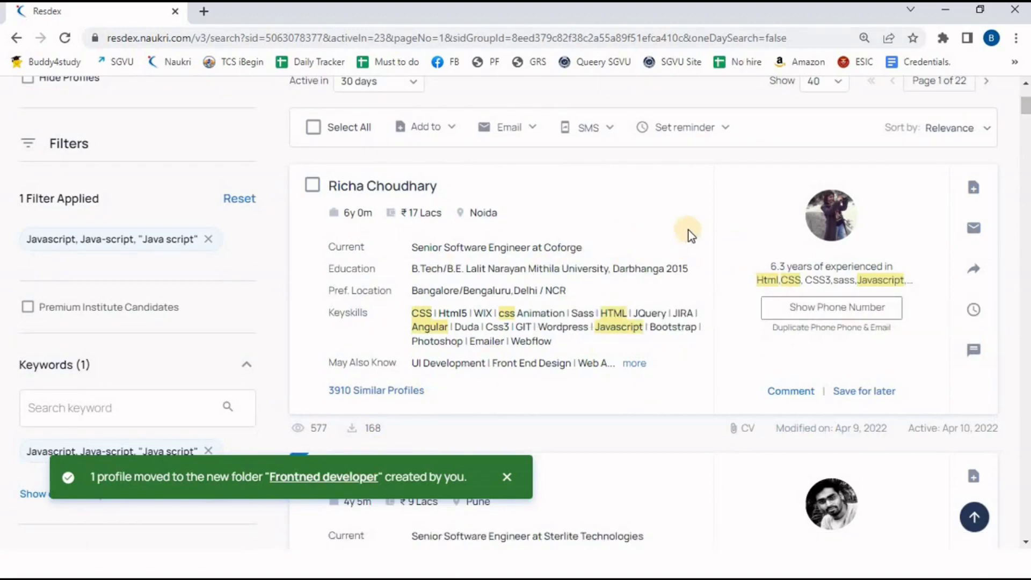
{"action": "left_click", "coordinate": [607, 119]}
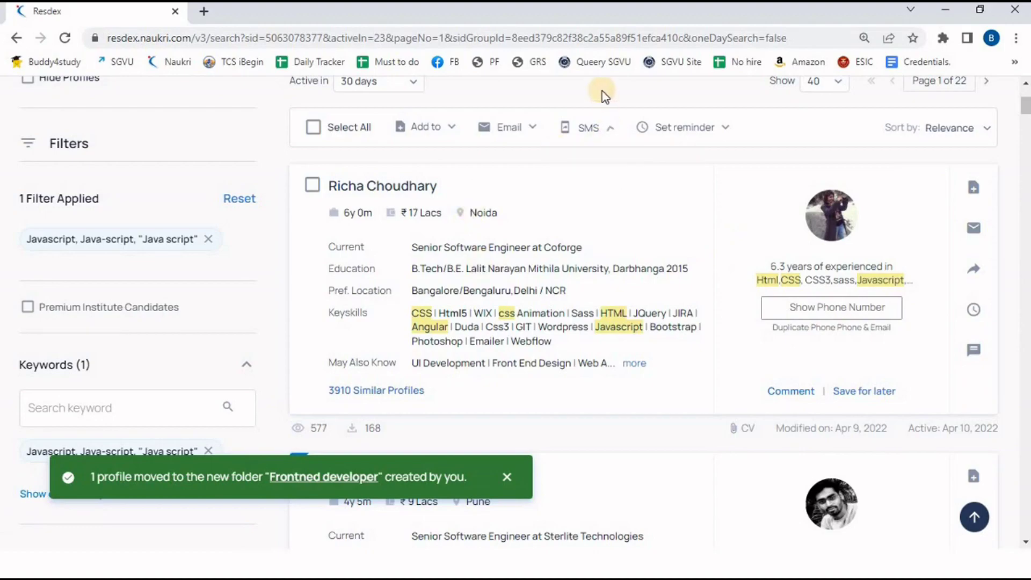
{"action": "scroll", "coordinate": [604, 94], "scroll_direction": "up", "scroll_amount": 4}
{"action": "left_click", "coordinate": [604, 94]}
{"action": "scroll", "coordinate": [602, 91], "scroll_direction": "up", "scroll_amount": 1}
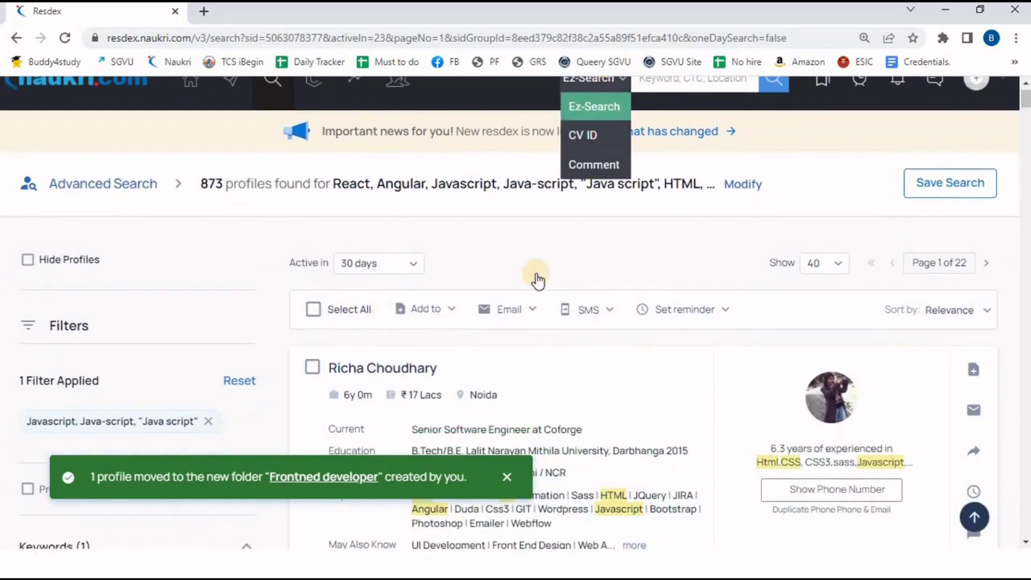
{"action": "left_click", "coordinate": [425, 308]}
{"action": "left_click", "coordinate": [701, 263]}
{"action": "scroll", "coordinate": [701, 263], "scroll_direction": "up", "scroll_amount": 1}
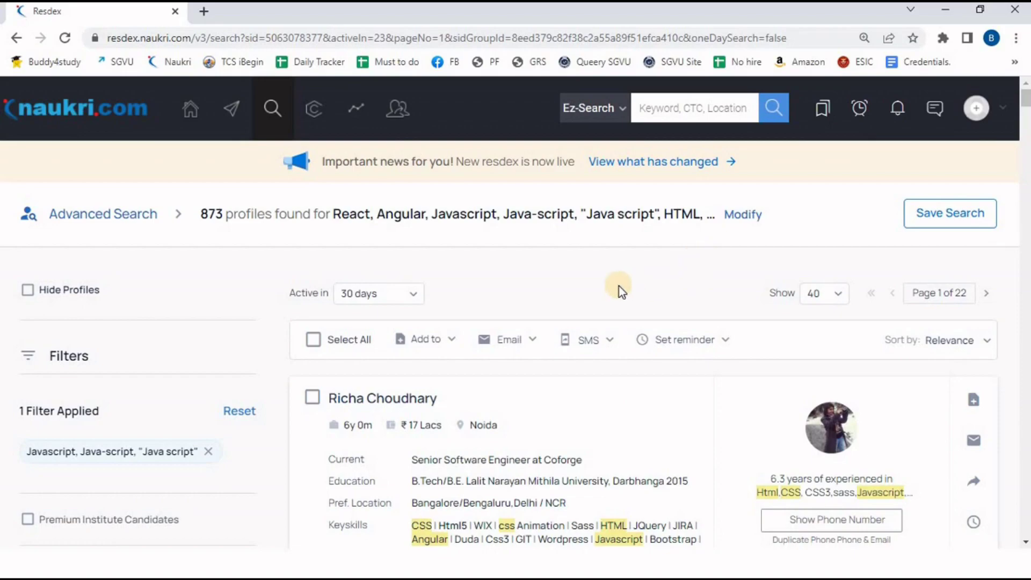
Scan the candidate profiles for matching key skills and review the applied search criteria in the results summary
{"action": "scroll", "coordinate": [619, 290], "scroll_direction": "down", "scroll_amount": 2}
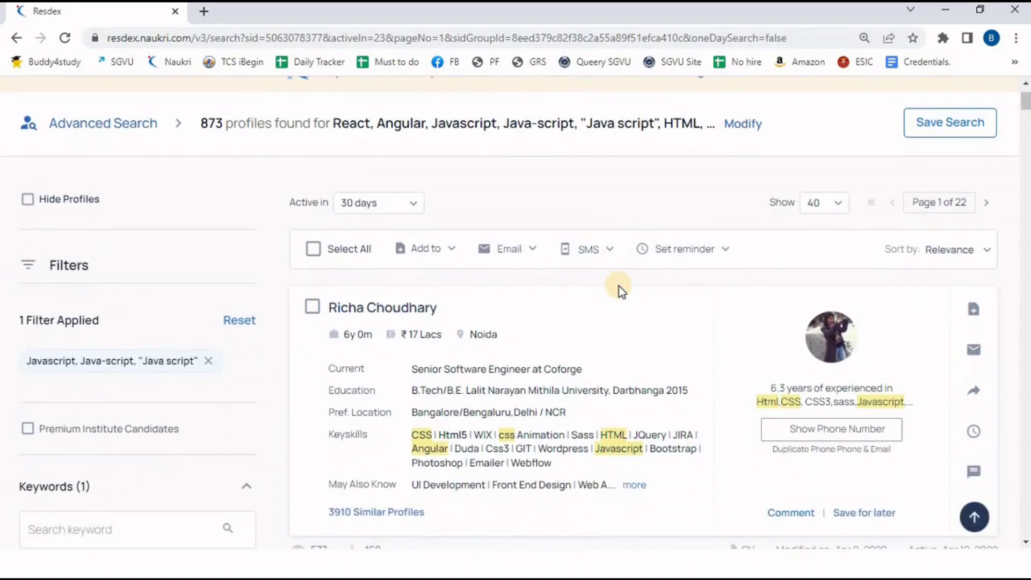
{"action": "scroll", "coordinate": [696, 142], "scroll_direction": "down", "scroll_amount": 12}
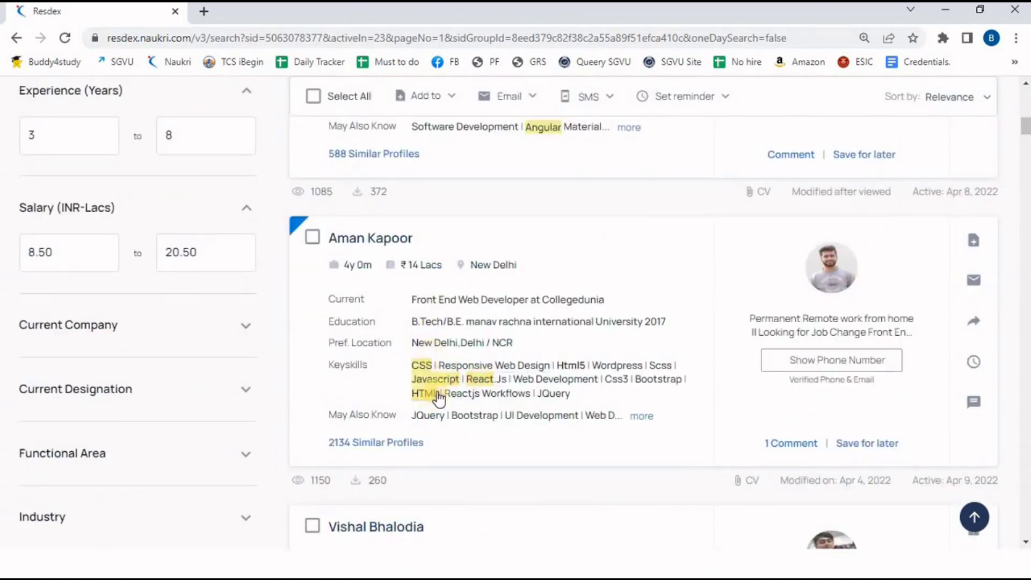
{"action": "scroll", "coordinate": [437, 400], "scroll_direction": "down", "scroll_amount": 8}
{"action": "scroll", "coordinate": [437, 392], "scroll_direction": "down", "scroll_amount": 5}
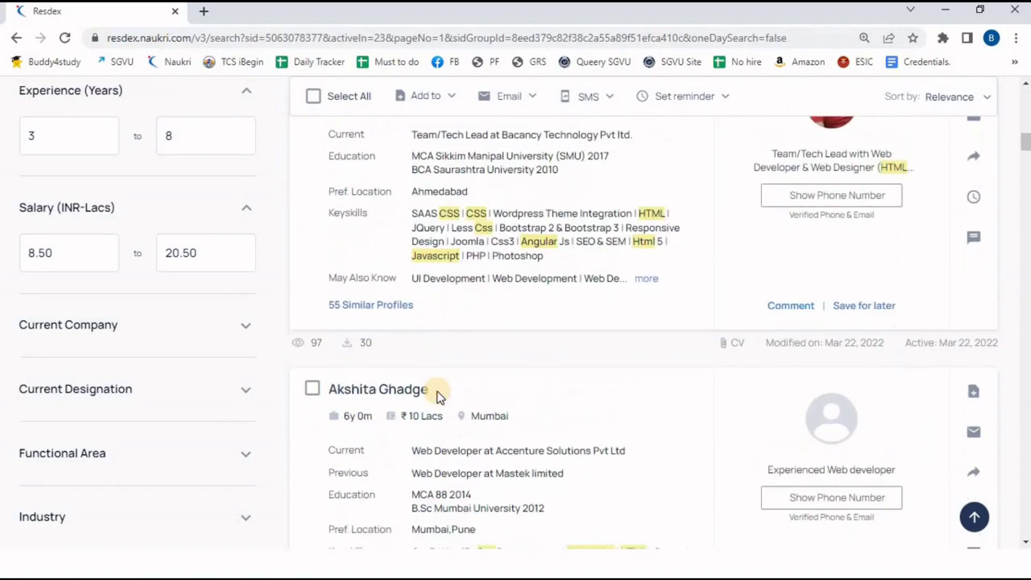
{"action": "scroll", "coordinate": [437, 392], "scroll_direction": "up", "scroll_amount": 3}
{"action": "scroll", "coordinate": [437, 392], "scroll_direction": "up", "scroll_amount": 10}
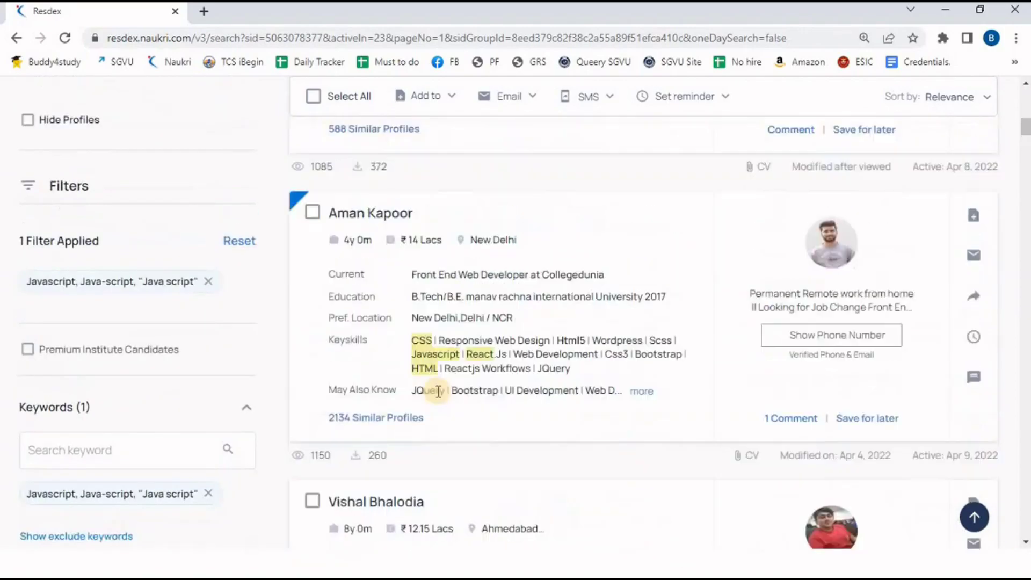
{"action": "scroll", "coordinate": [439, 398], "scroll_direction": "up", "scroll_amount": 8}
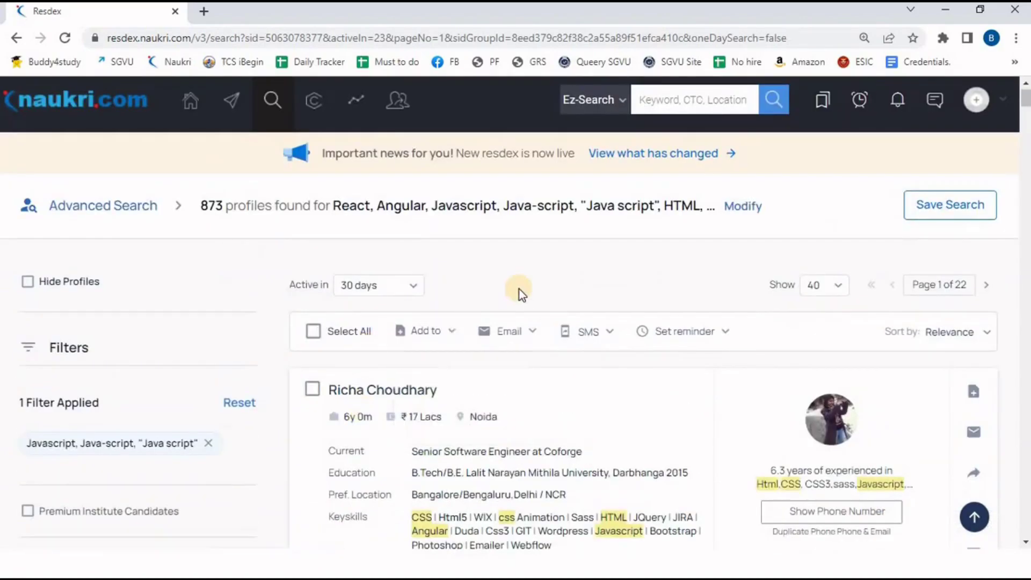
{"action": "scroll", "coordinate": [511, 270], "scroll_direction": "down", "scroll_amount": 1}
{"action": "left_click", "coordinate": [511, 269]}
{"action": "scroll", "coordinate": [511, 269], "scroll_direction": "up", "scroll_amount": 1}
{"action": "left_click", "coordinate": [511, 269]}
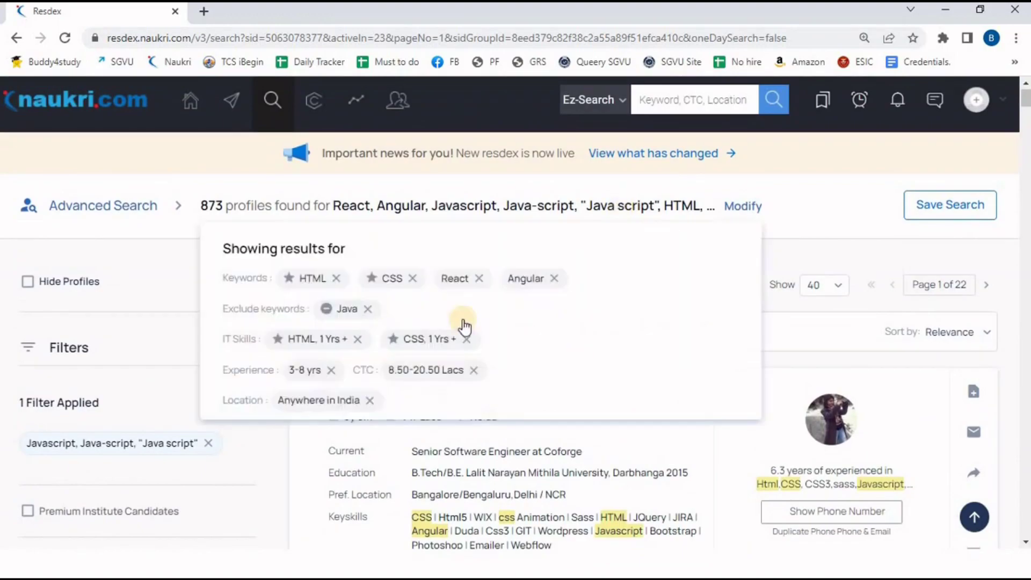